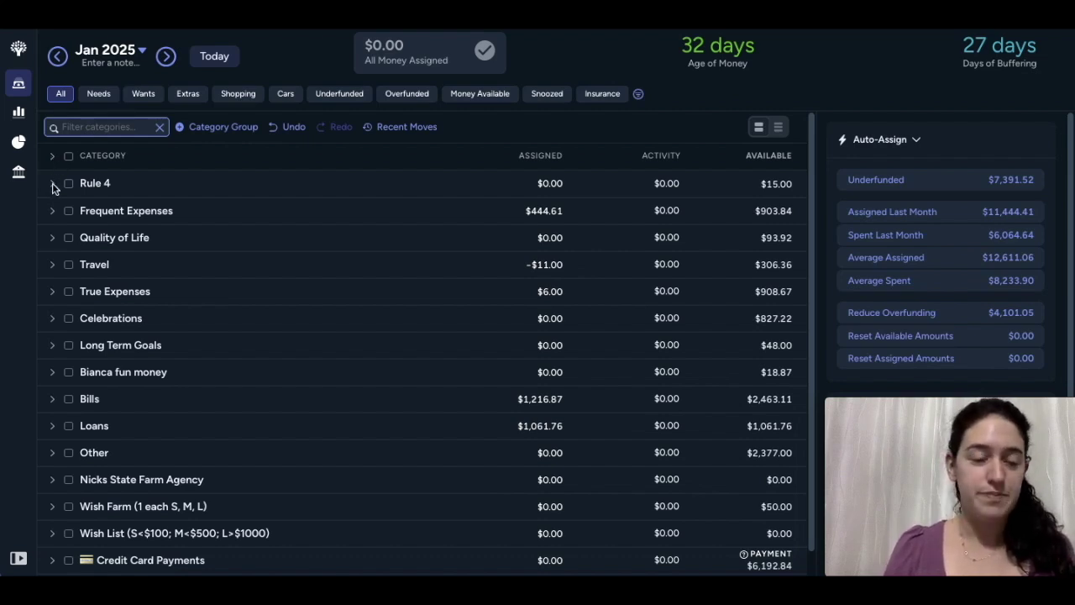
- Review the Rule 4 category group and the target details of the Daycare category in Frequent Expenses
left_click(53, 185)
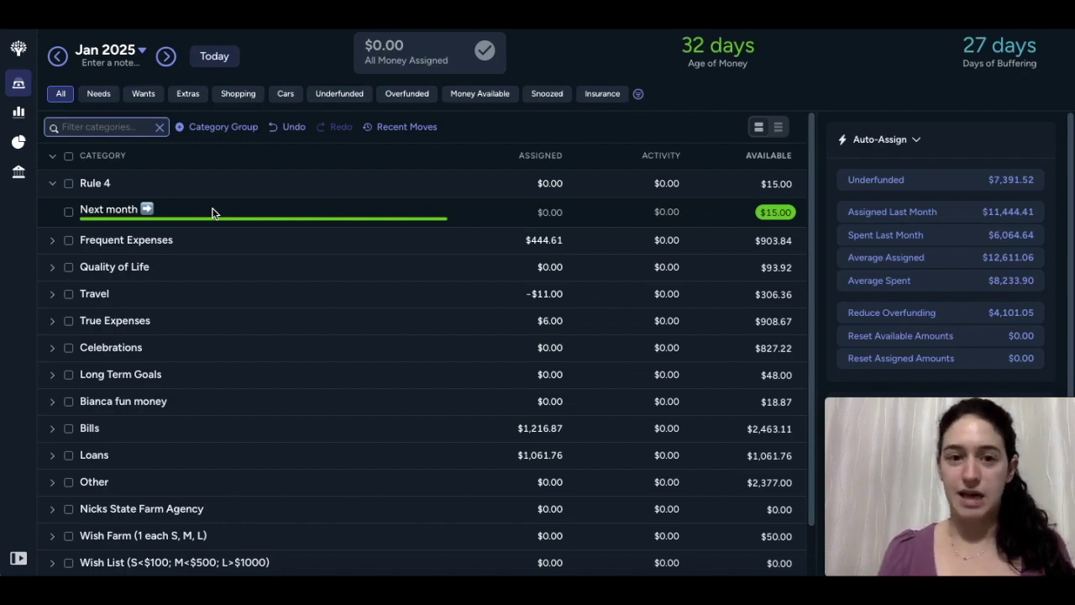
left_click(53, 184)
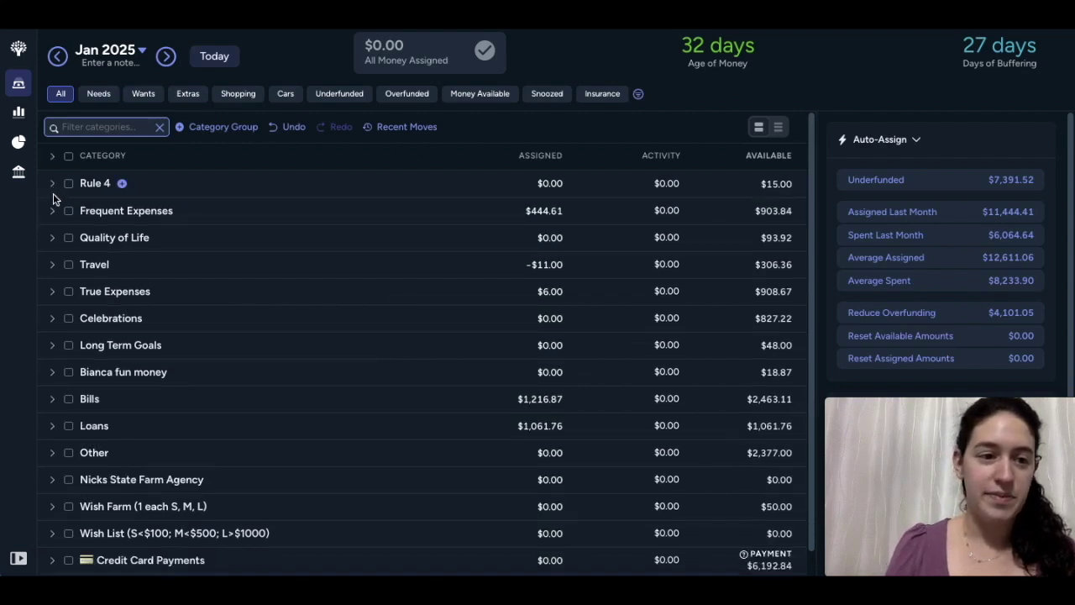
left_click(52, 211)
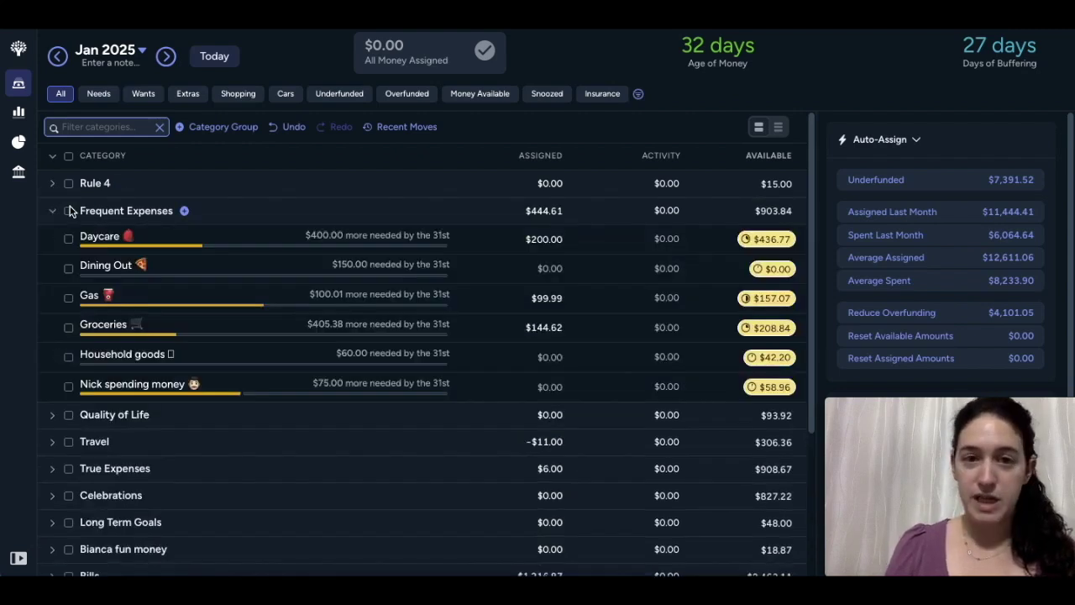
left_click(236, 237)
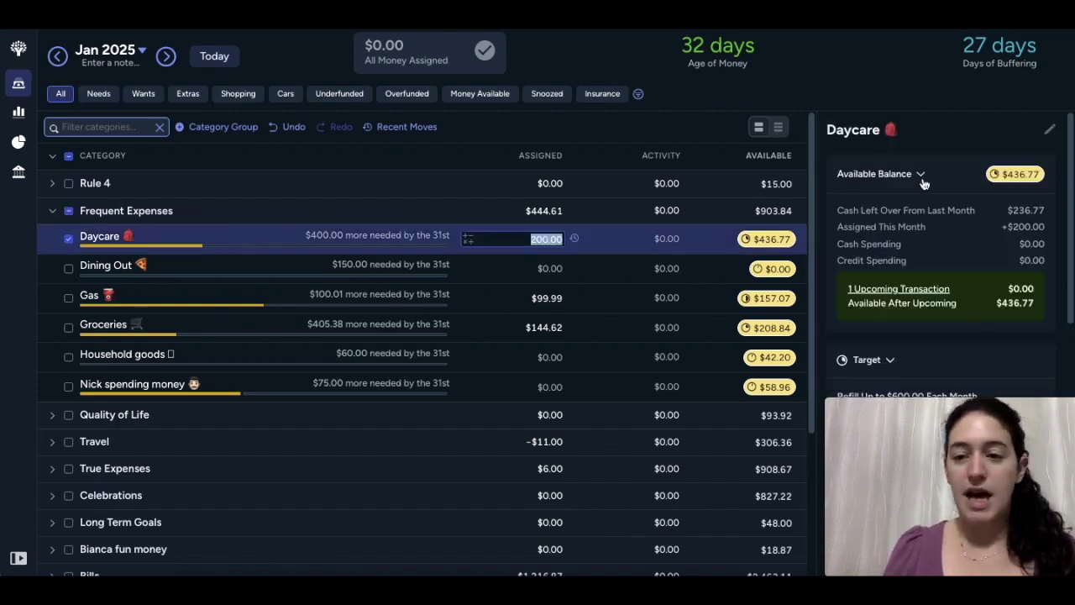
scroll(979, 225, "down", 3)
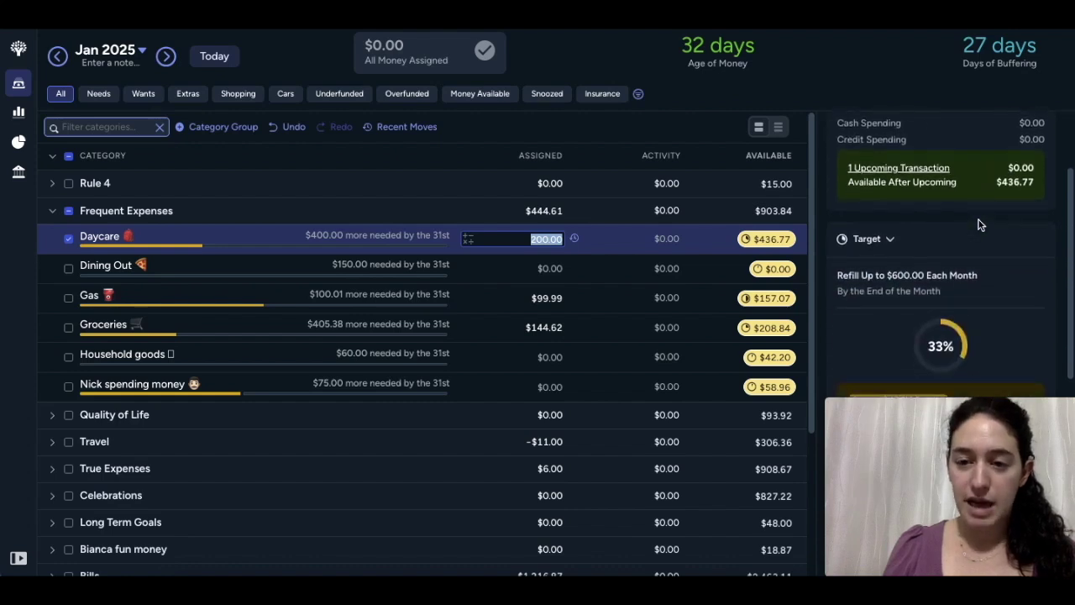
scroll(979, 225, "down", 1)
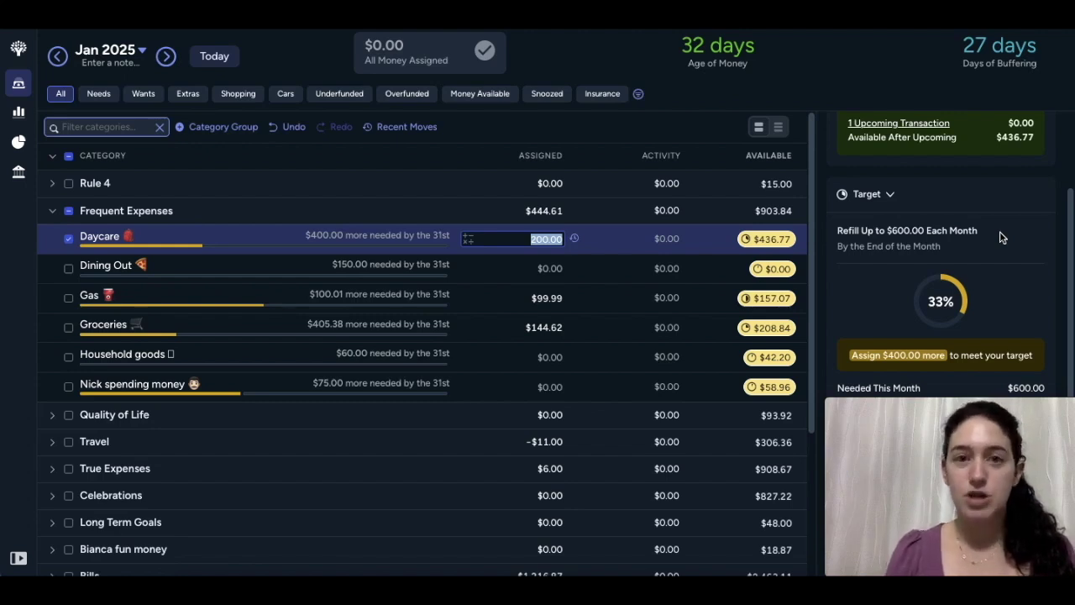
scroll(1000, 231, "down", 1)
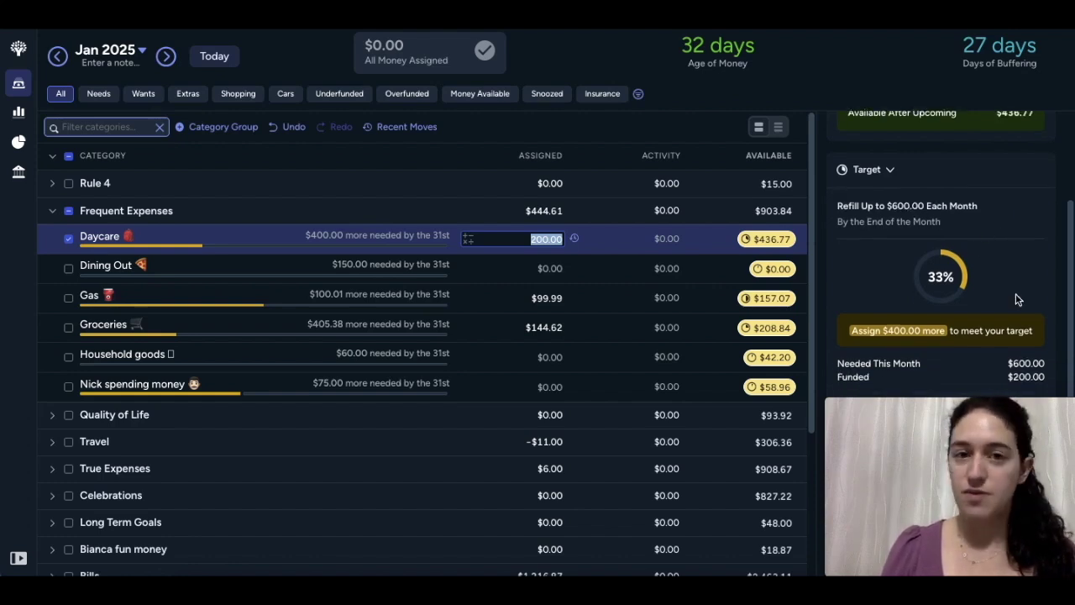
left_click(69, 240)
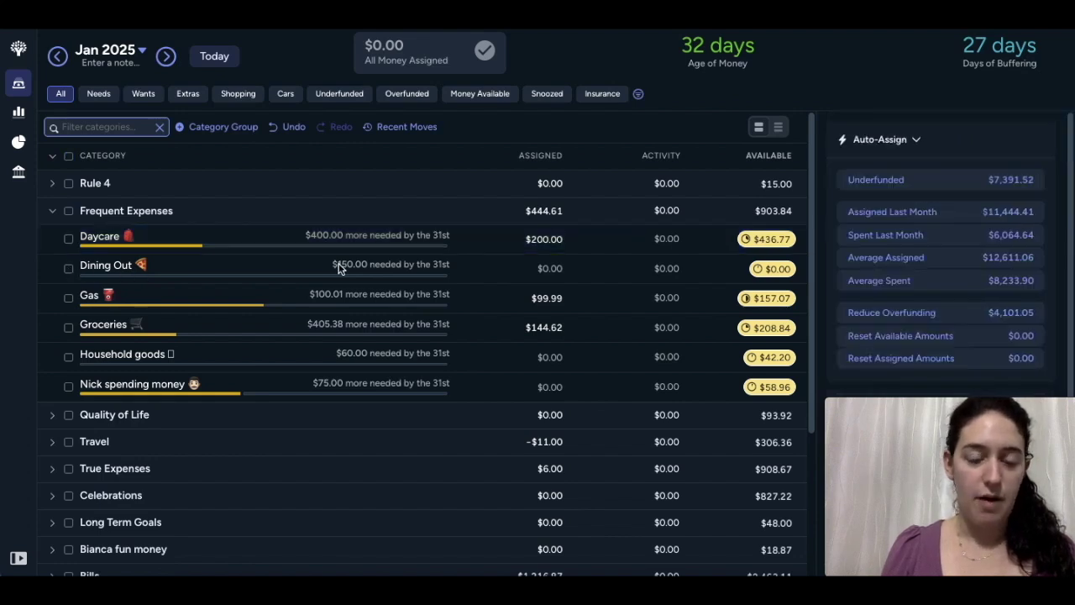
- Check the spending averages of the Gas category and set its monthly target to $250
left_click(174, 300)
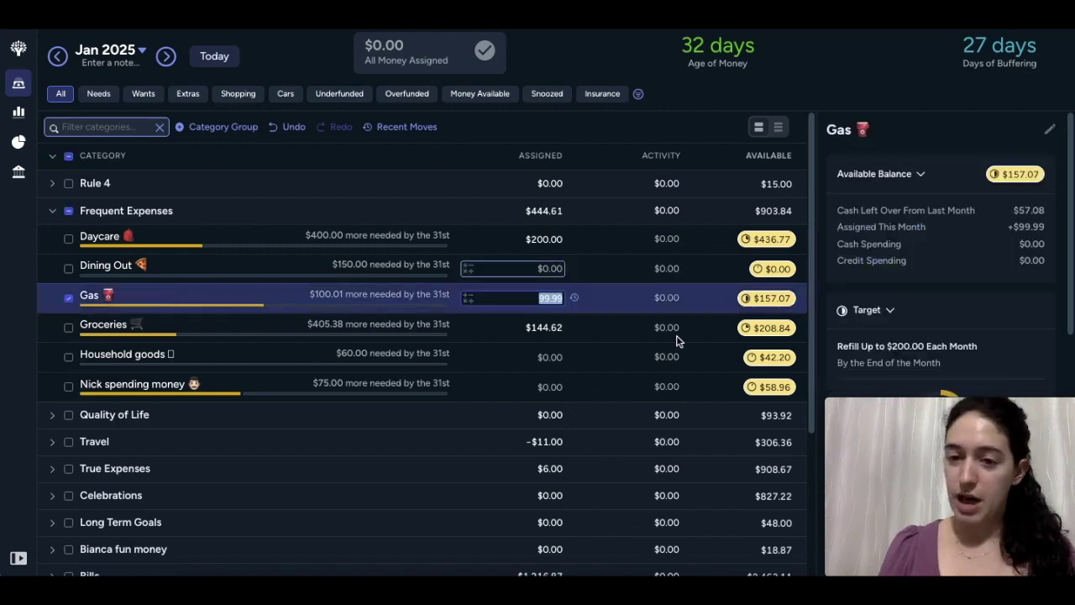
scroll(930, 299, "down", 3)
scroll(930, 299, "down", 5)
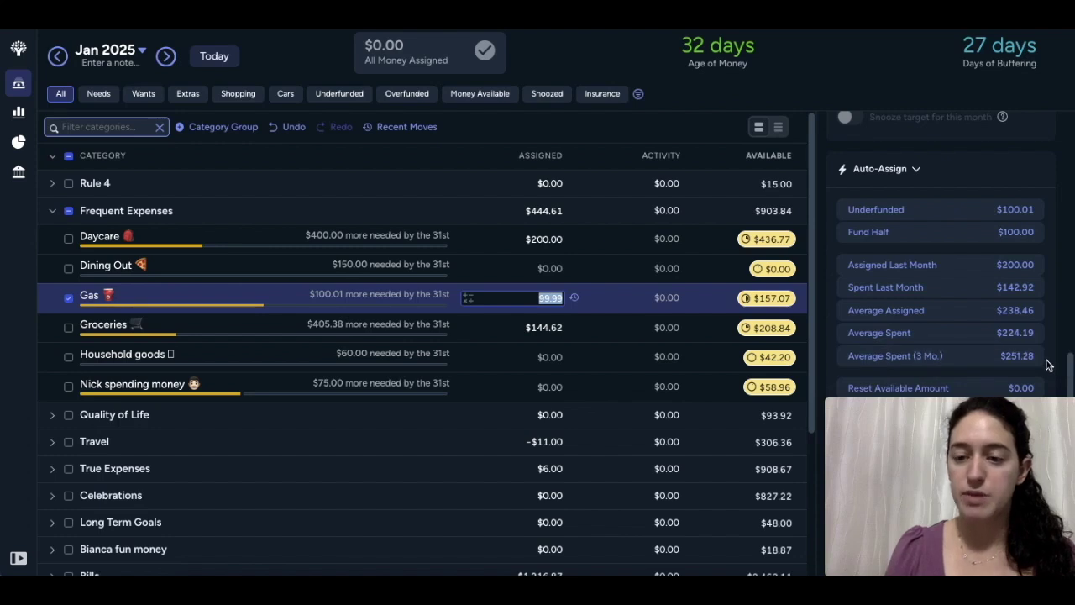
scroll(983, 347, "up", 5)
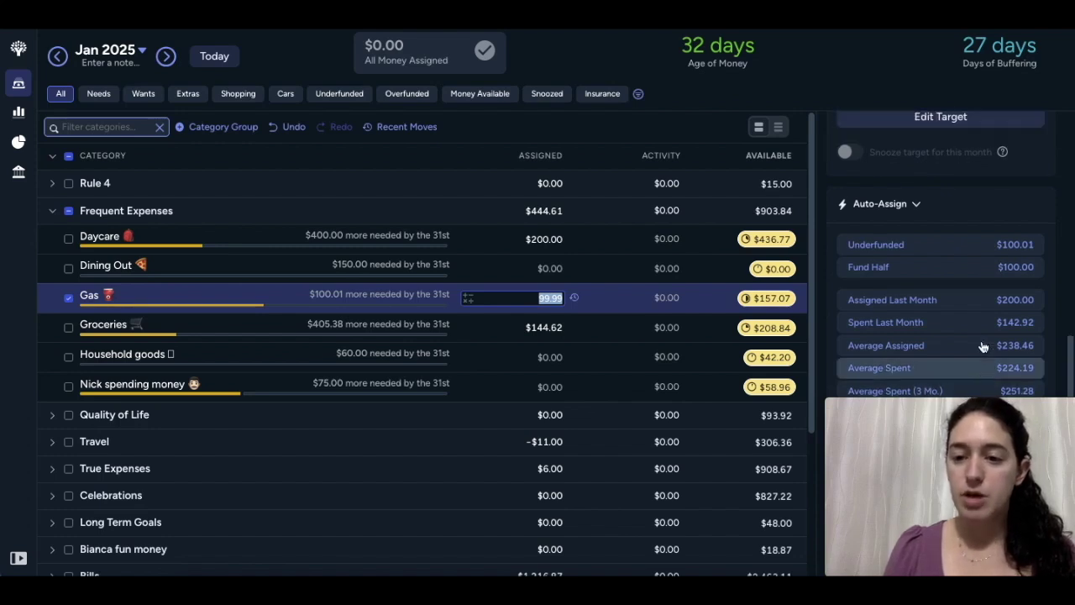
left_click(972, 339)
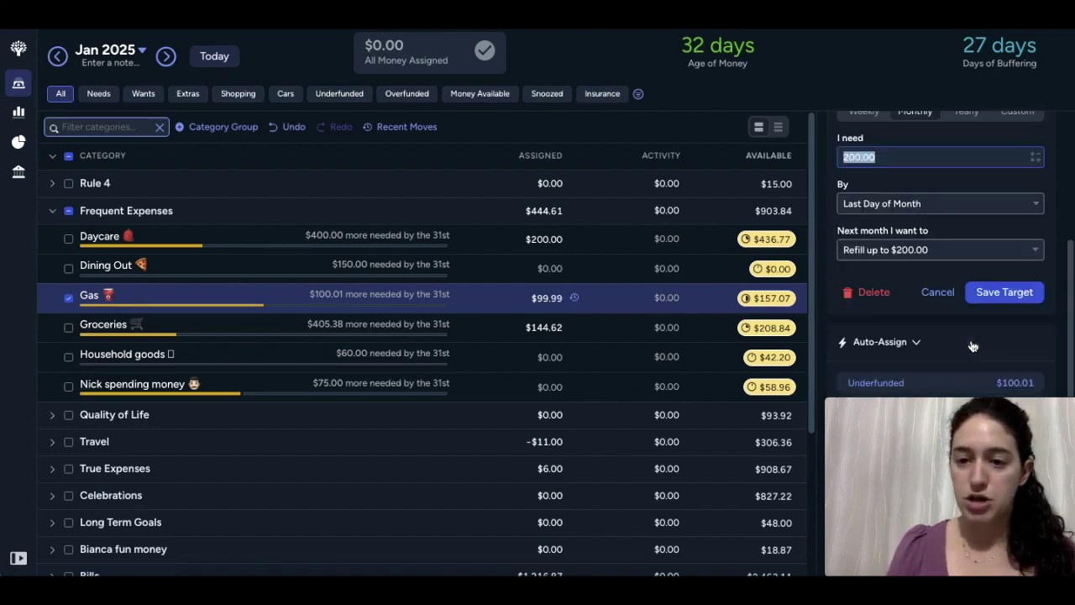
type("250")
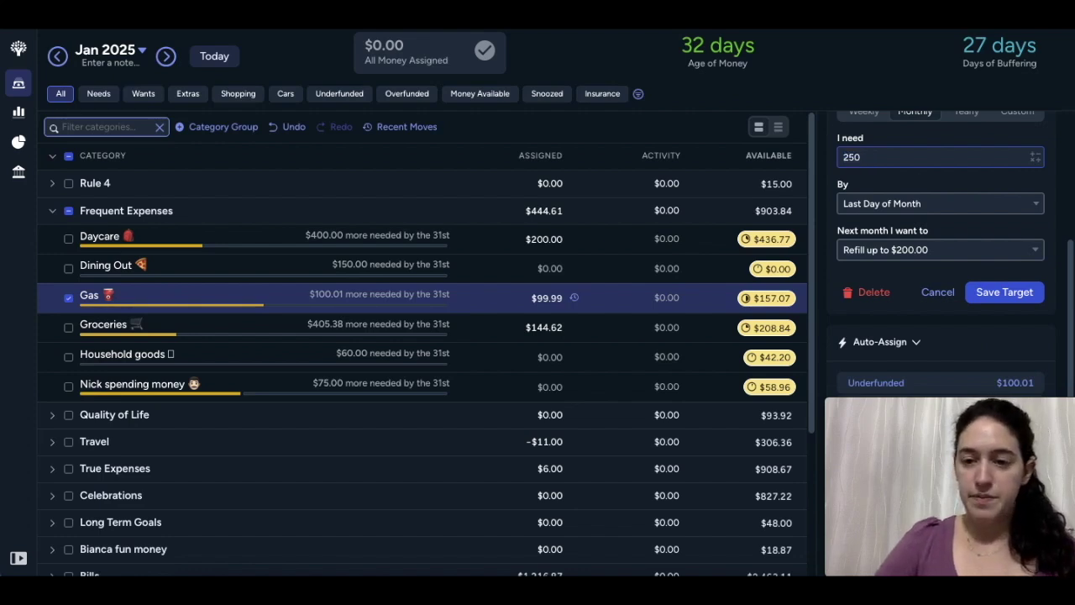
key("Return")
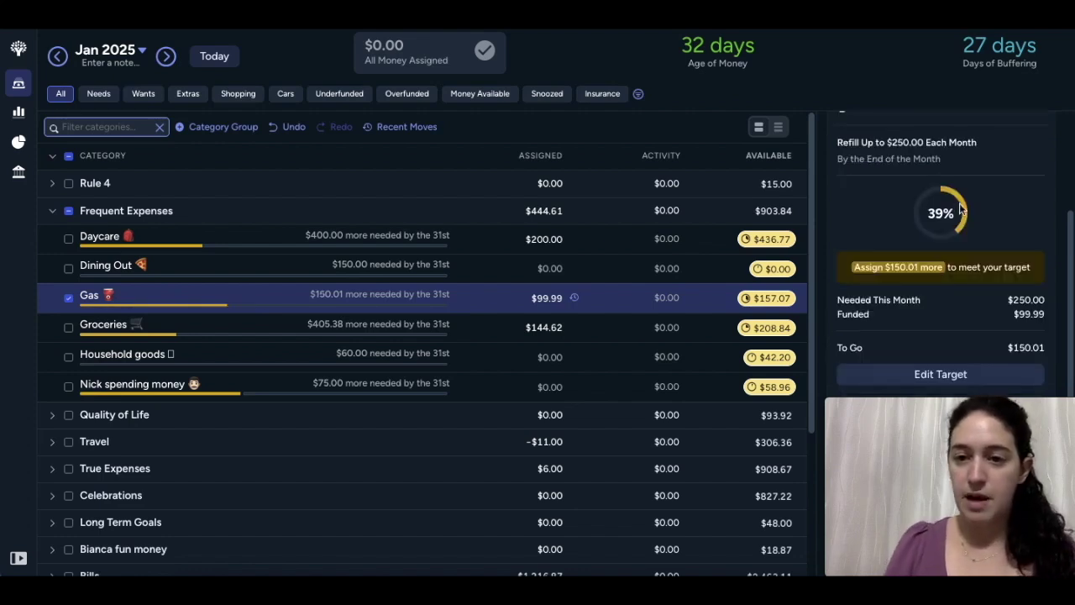
scroll(945, 172, "down", 2)
scroll(946, 173, "up", 3)
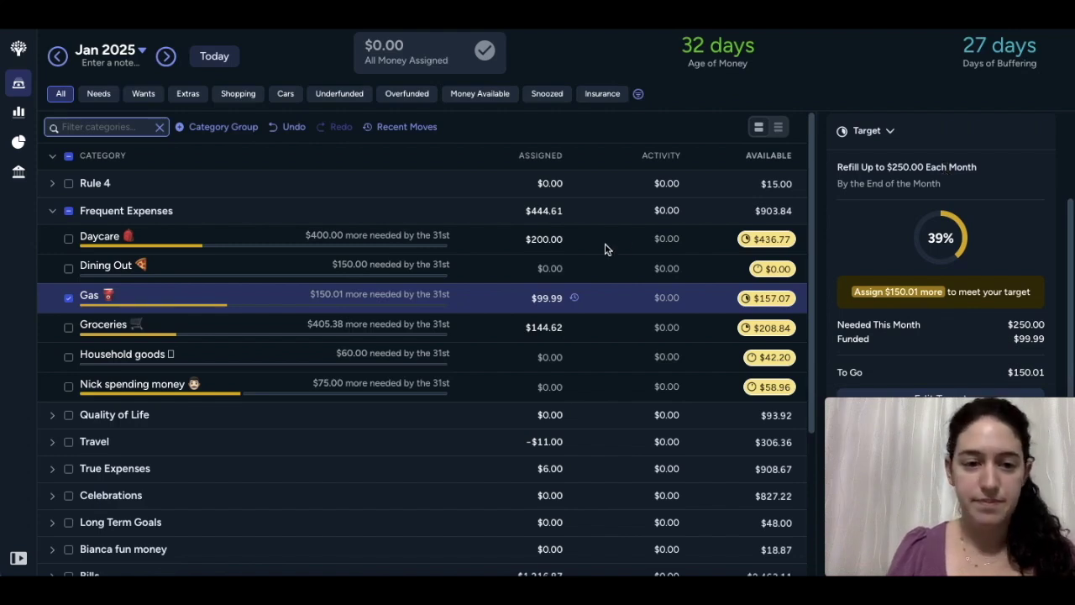
left_click(69, 299)
- Check the Groceries category and set the monthly target of Household goods to $100
left_click(521, 327)
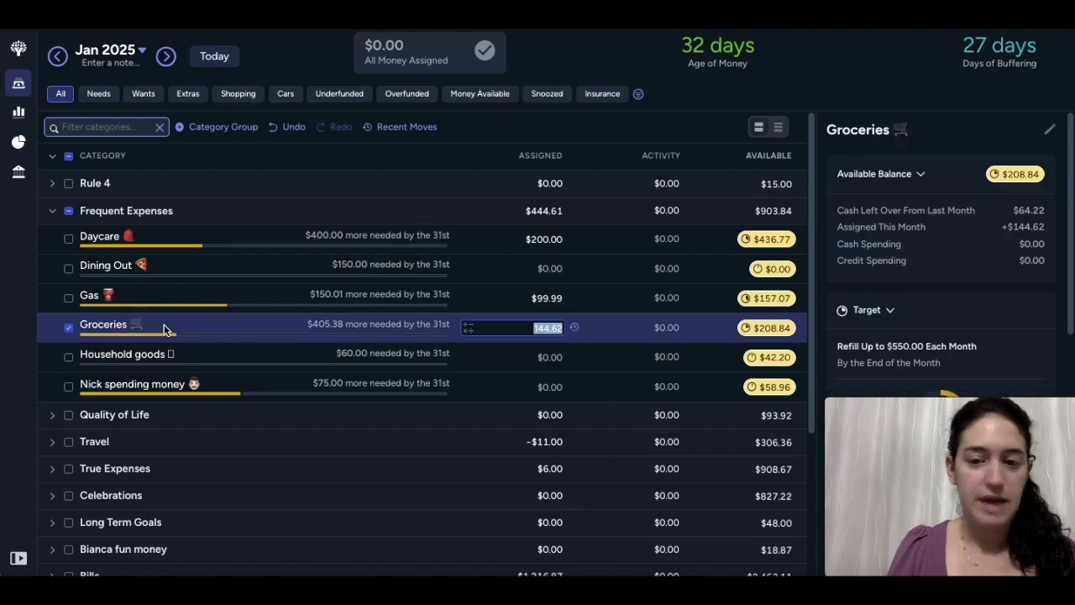
left_click(68, 327)
left_click(195, 360)
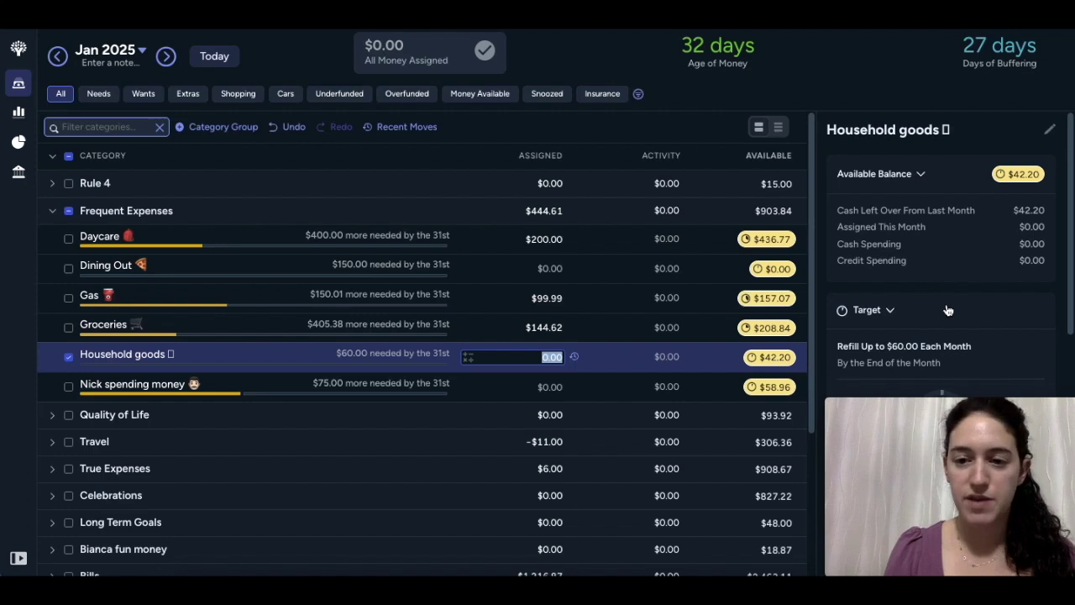
scroll(947, 310, "down", 5)
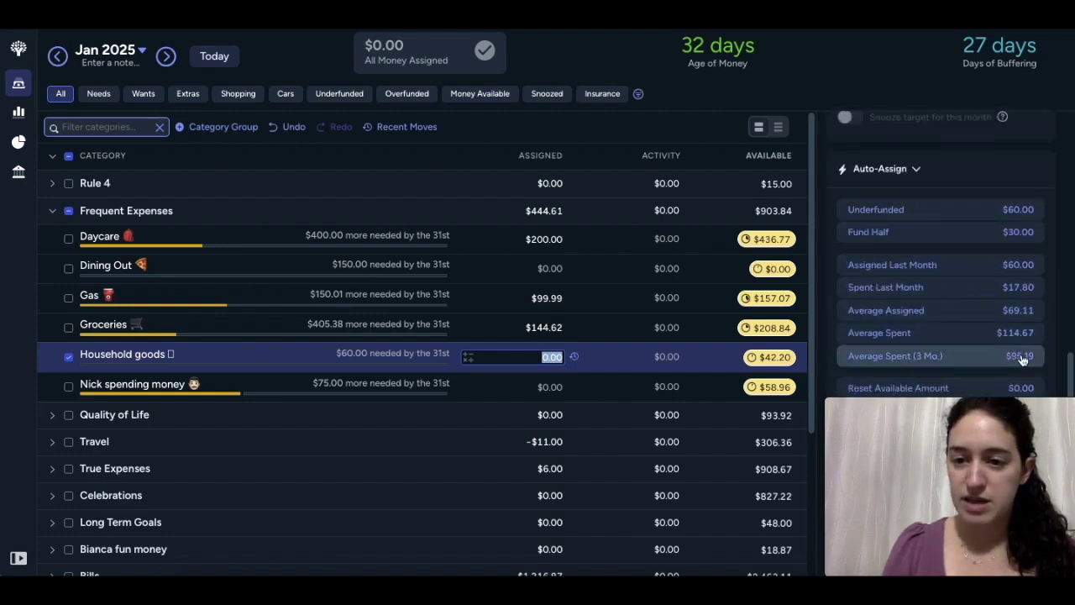
scroll(981, 356, "up", 2)
scroll(982, 355, "up", 3)
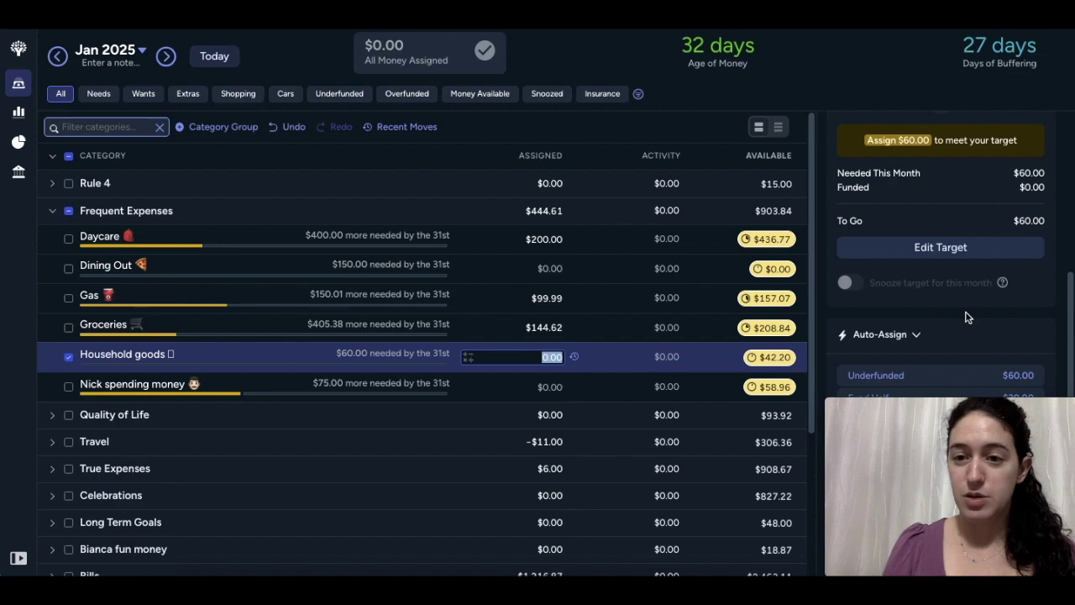
left_click(941, 384)
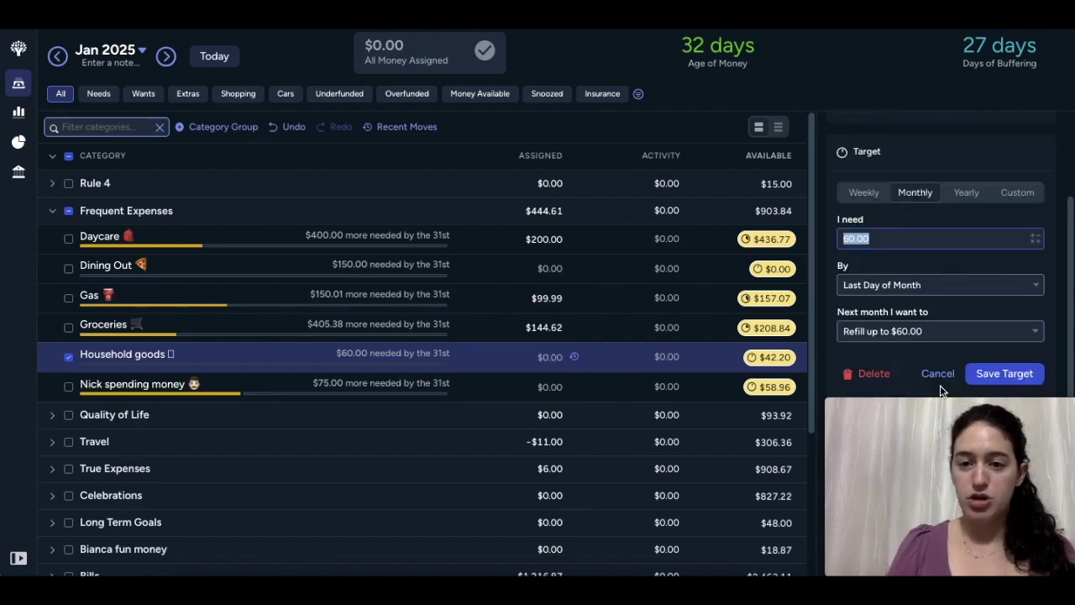
type("100")
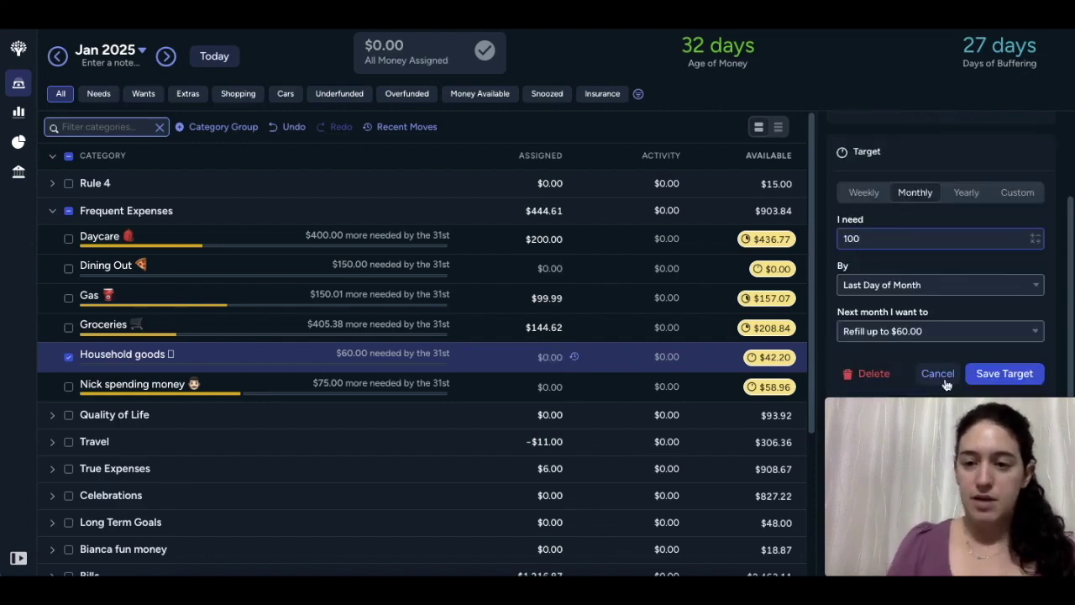
left_click(1017, 377)
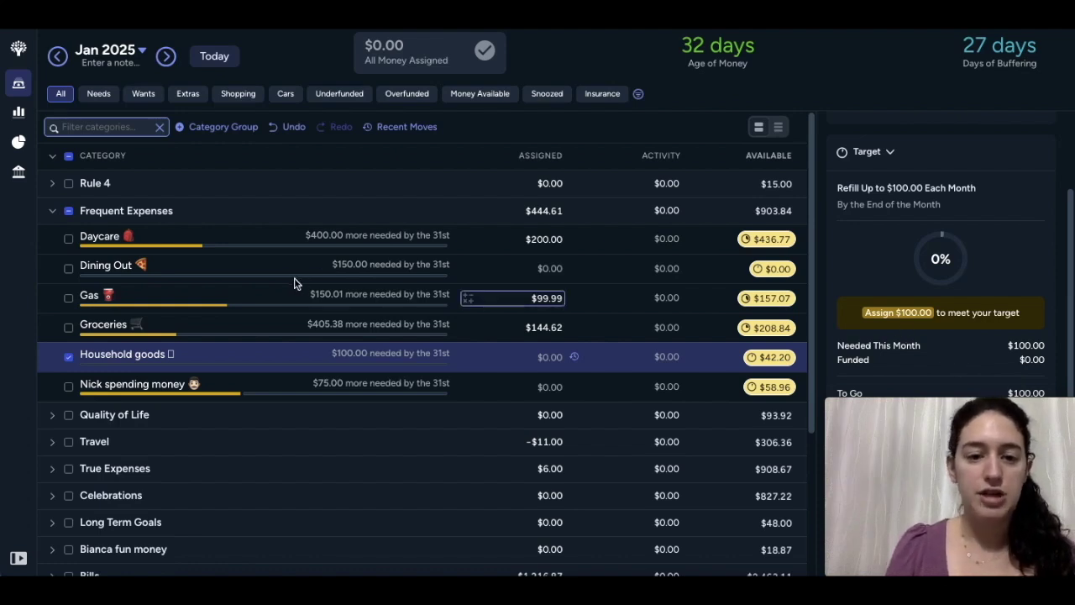
left_click(69, 357)
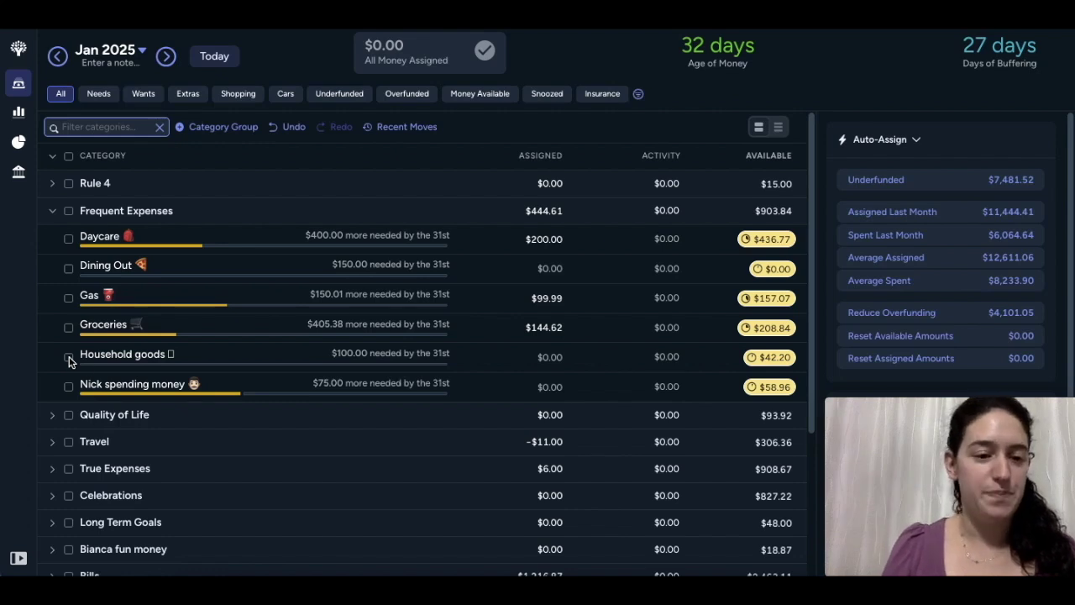
- Collapse Frequent Expenses, expand Quality of Life, and review the target of the Baby activities/toys category
left_click(52, 212)
left_click(52, 240)
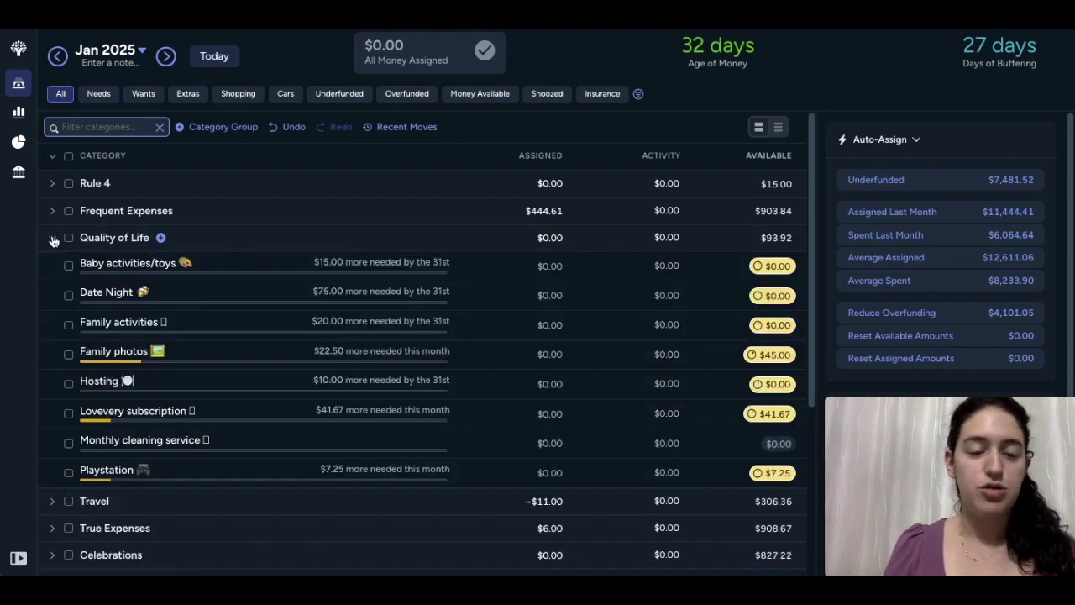
left_click(209, 267)
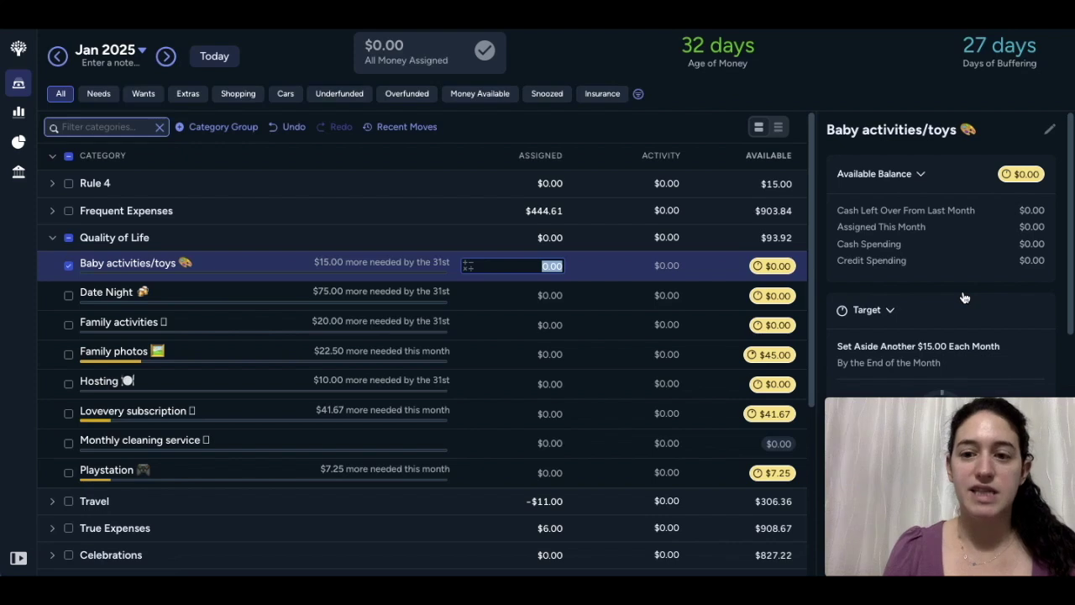
scroll(963, 297, "down", 1)
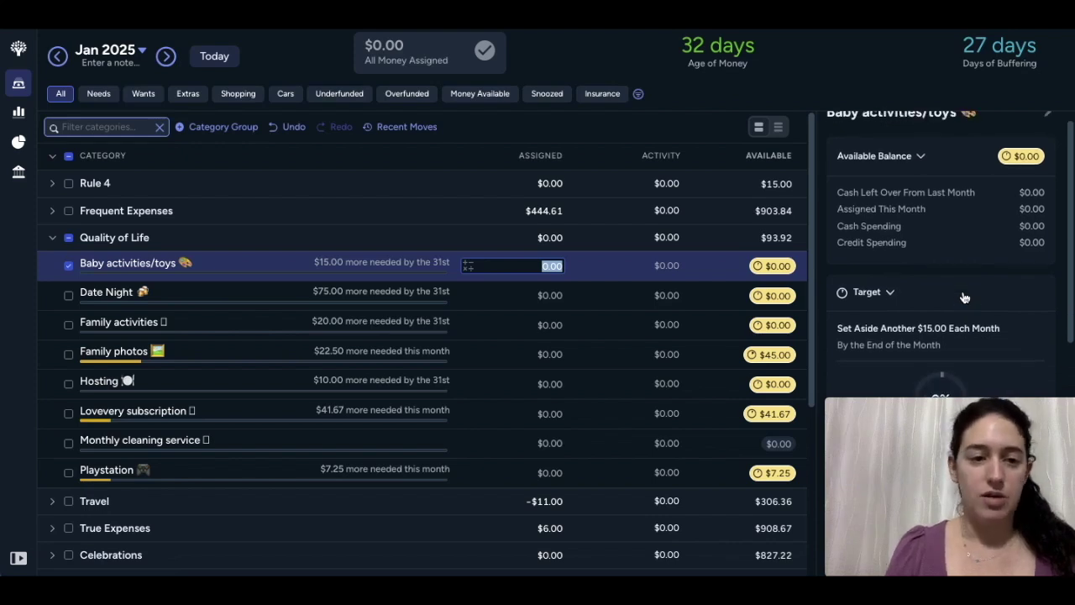
left_click(69, 266)
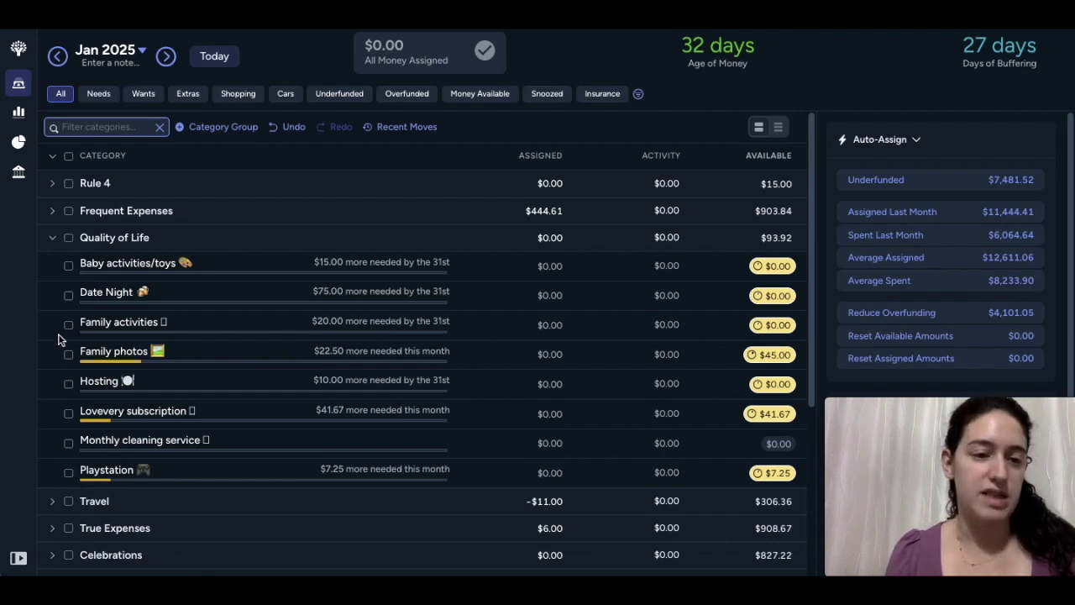
- Review the yearly targets of the Family photos and Lovevery subscription categories in Quality of Life
left_click(113, 352)
scroll(896, 300, "down", 1)
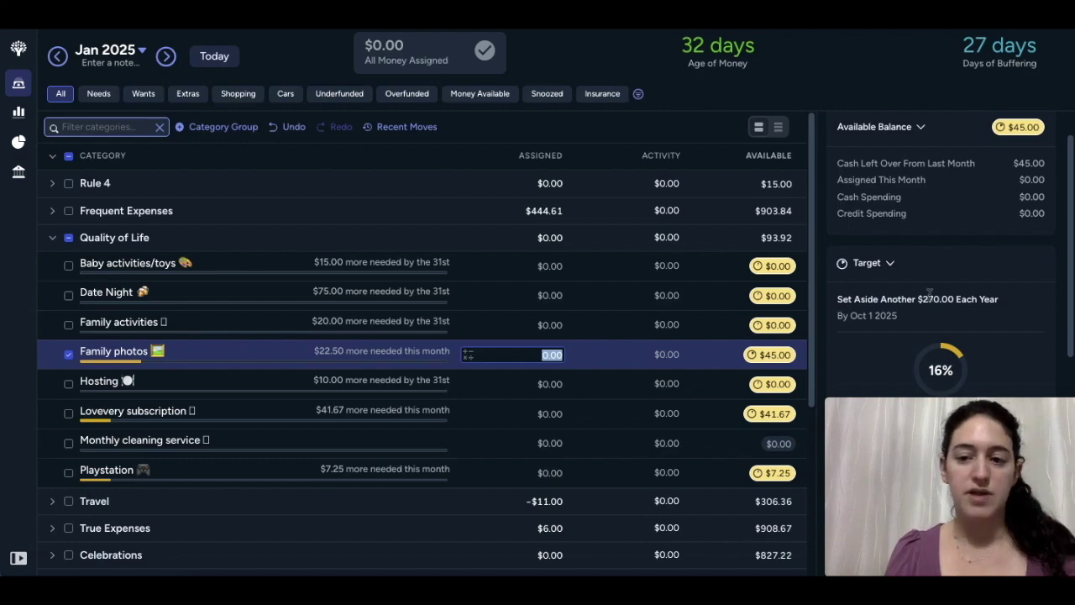
scroll(936, 293, "down", 1)
scroll(930, 294, "down", 1)
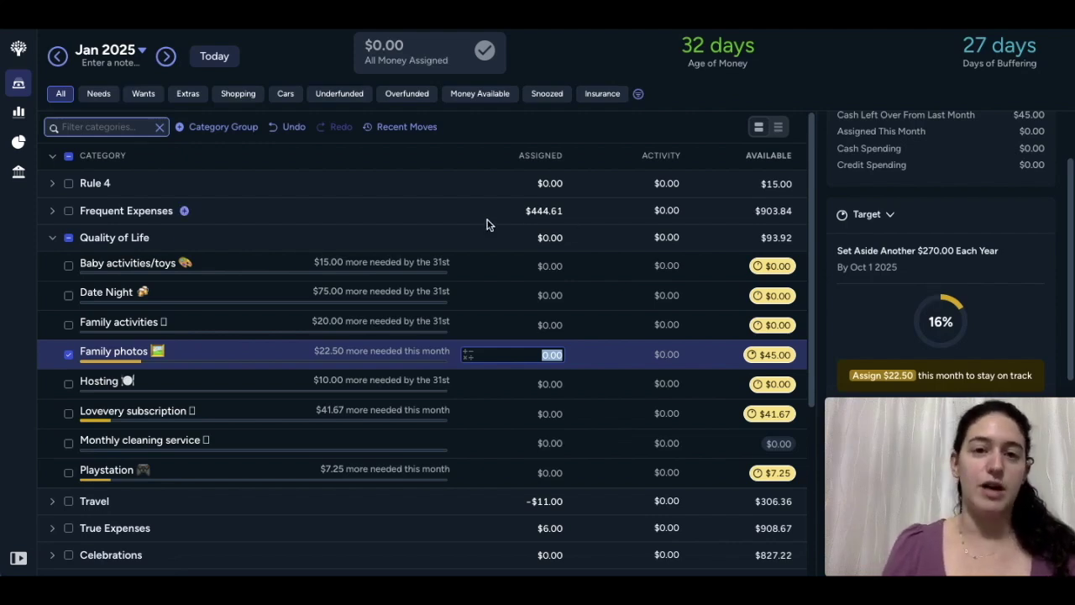
left_click(69, 355)
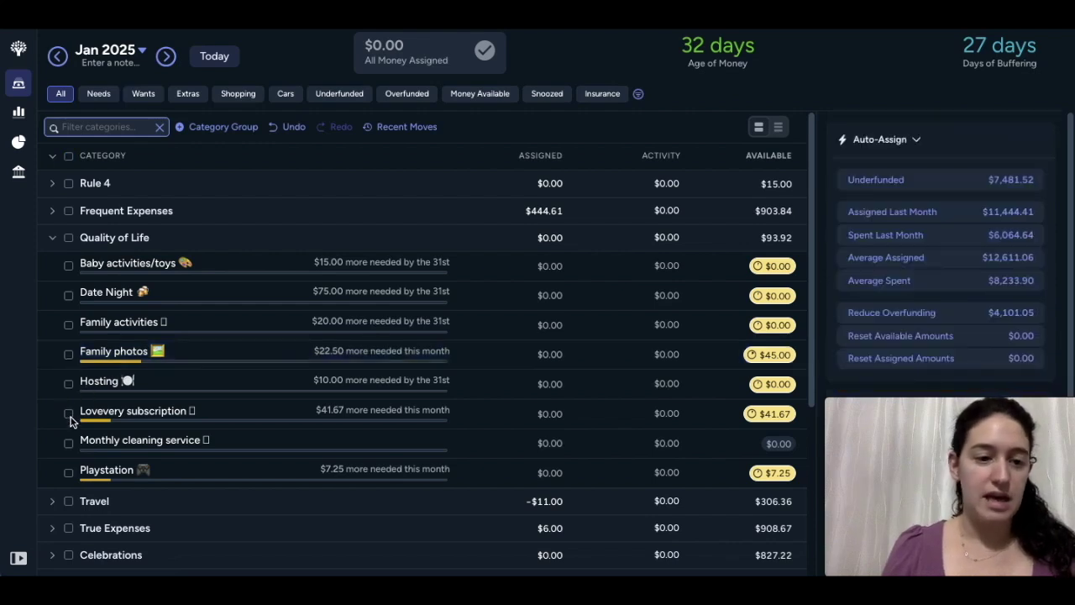
left_click(112, 414)
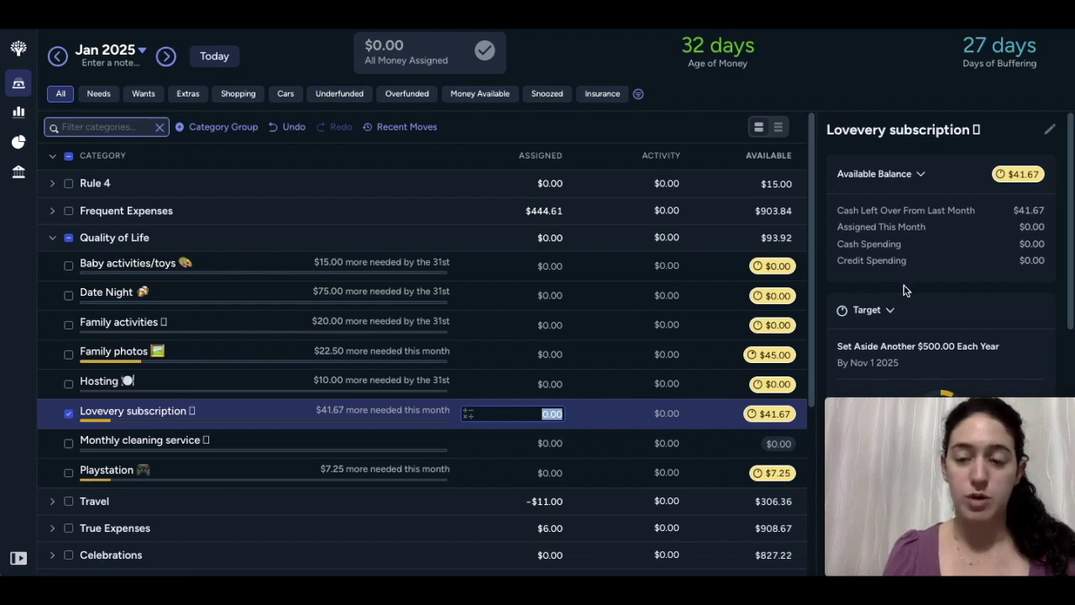
left_click(70, 415)
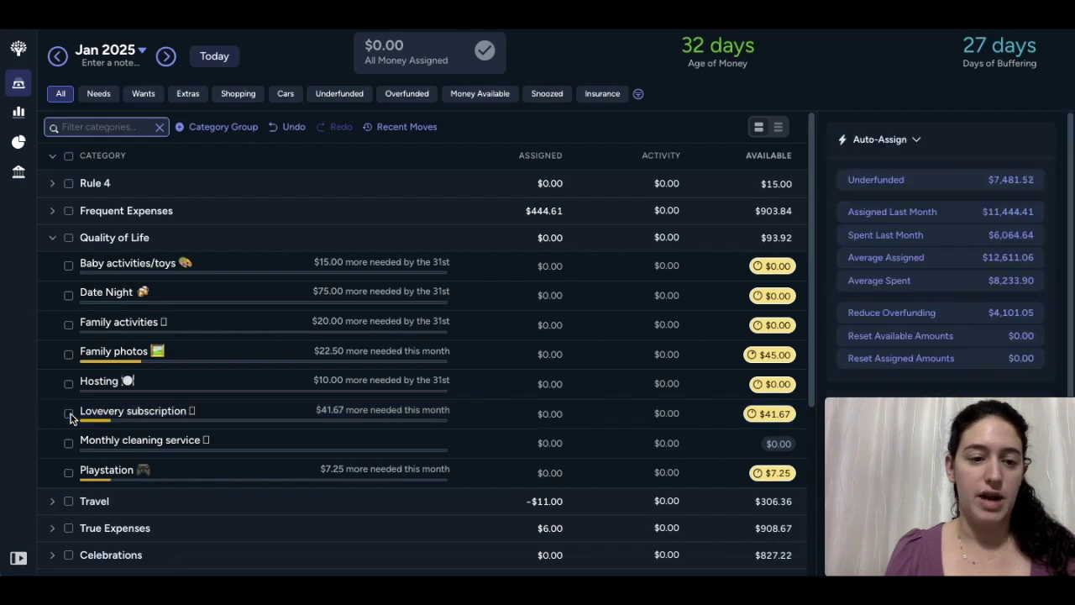
- Hide the Monthly cleaning service category in the Quality of Life group
left_click(118, 446)
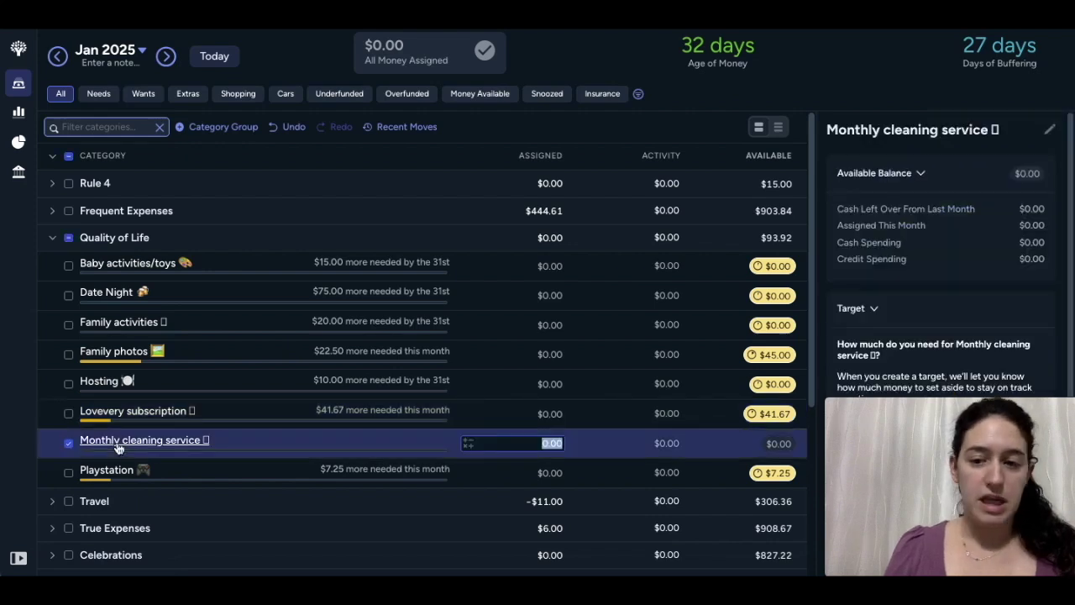
left_click(187, 447)
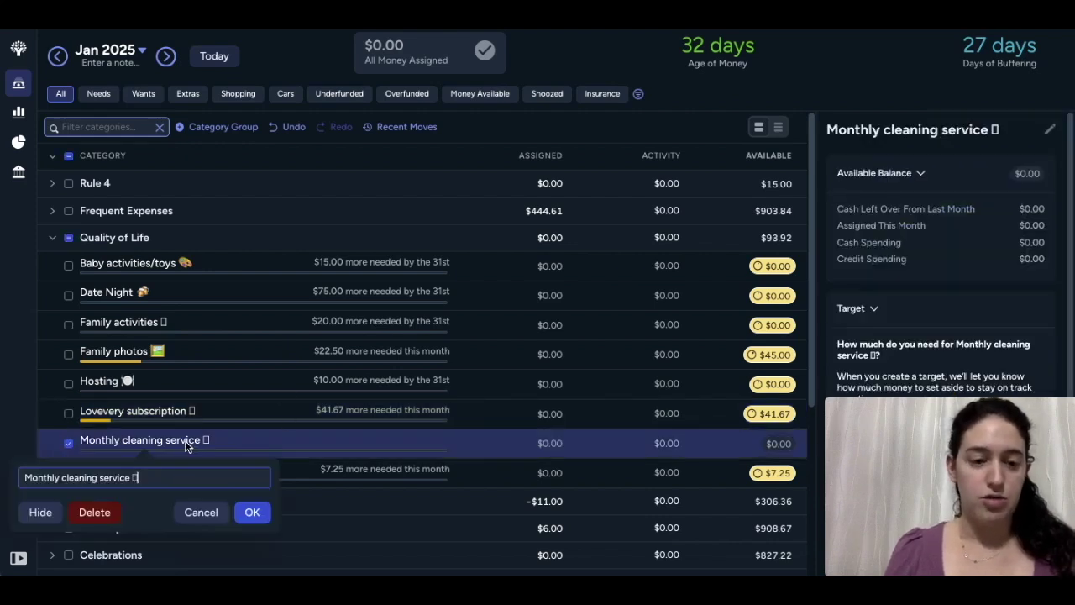
left_click(40, 512)
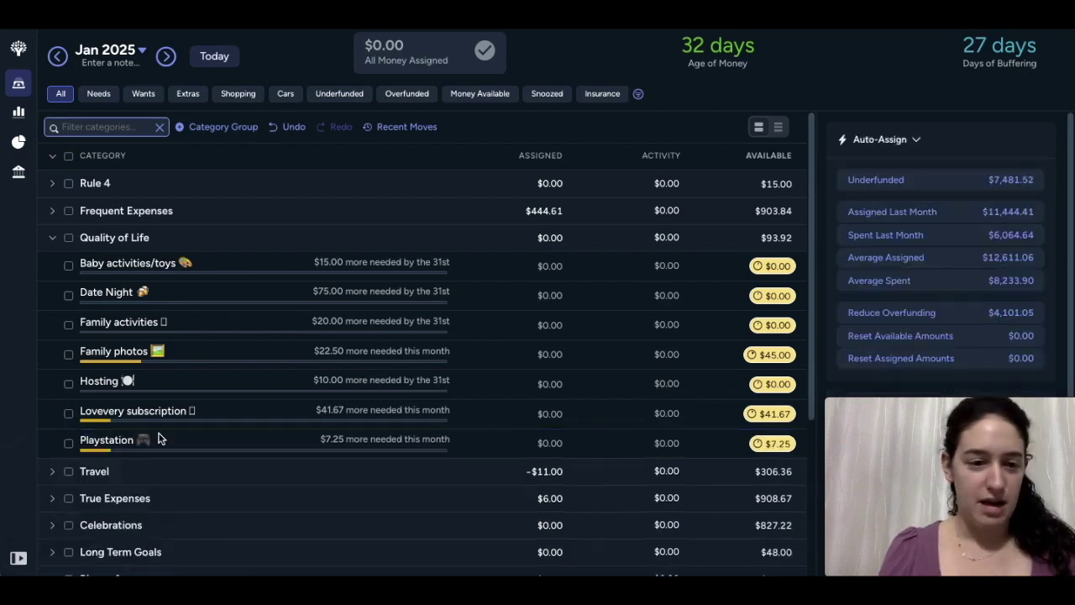
- Review the yearly target of the Playstation category and collapse the Quality of Life group
left_click(191, 442)
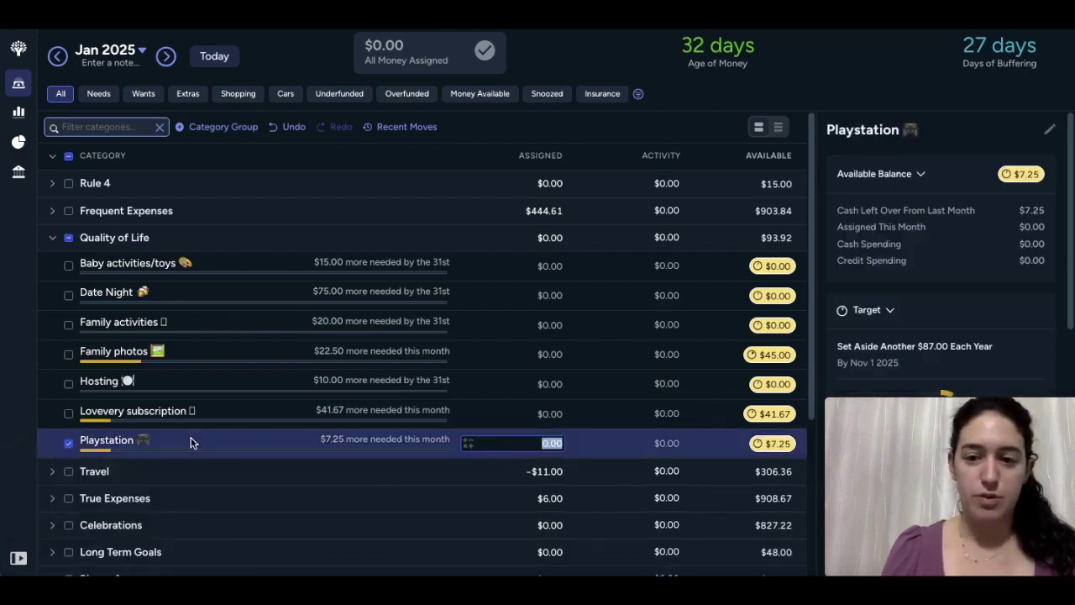
left_click(70, 240)
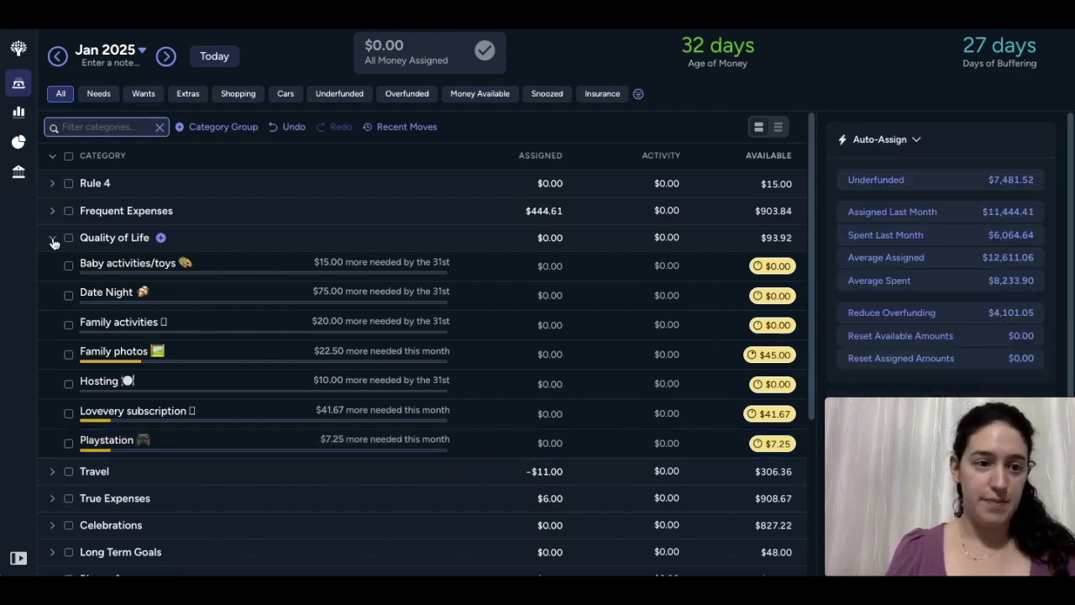
left_click(53, 239)
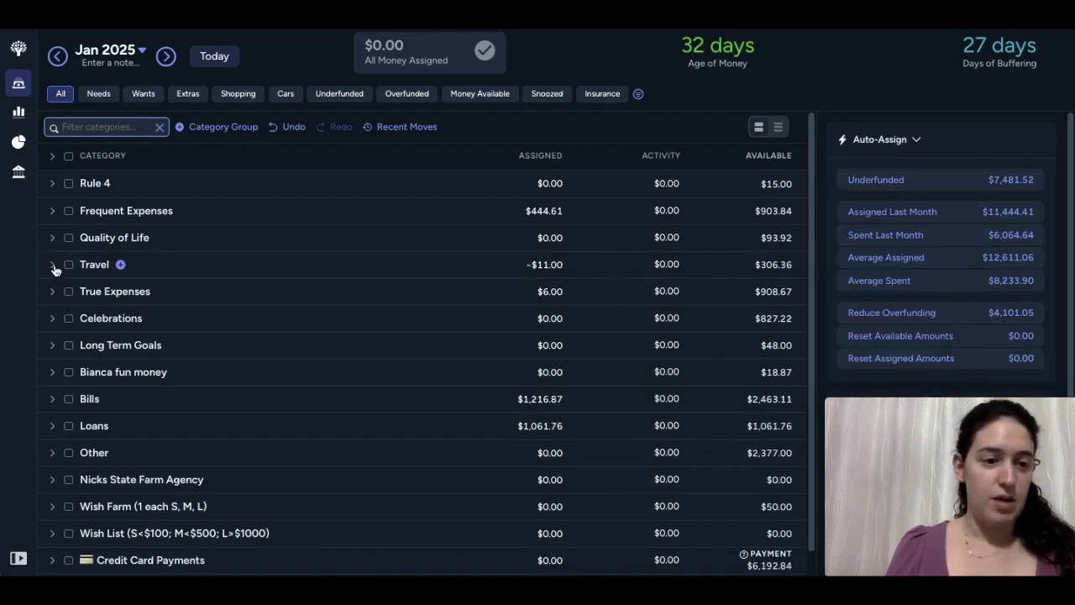
- Expand the Travel group and hide its Next trip category
left_click(53, 267)
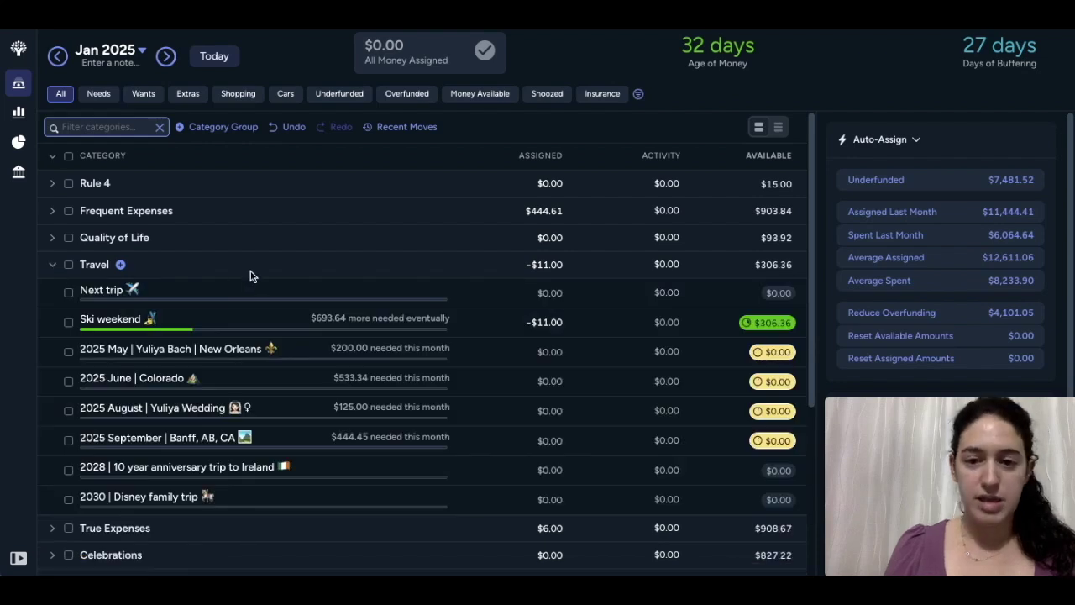
left_click(171, 296)
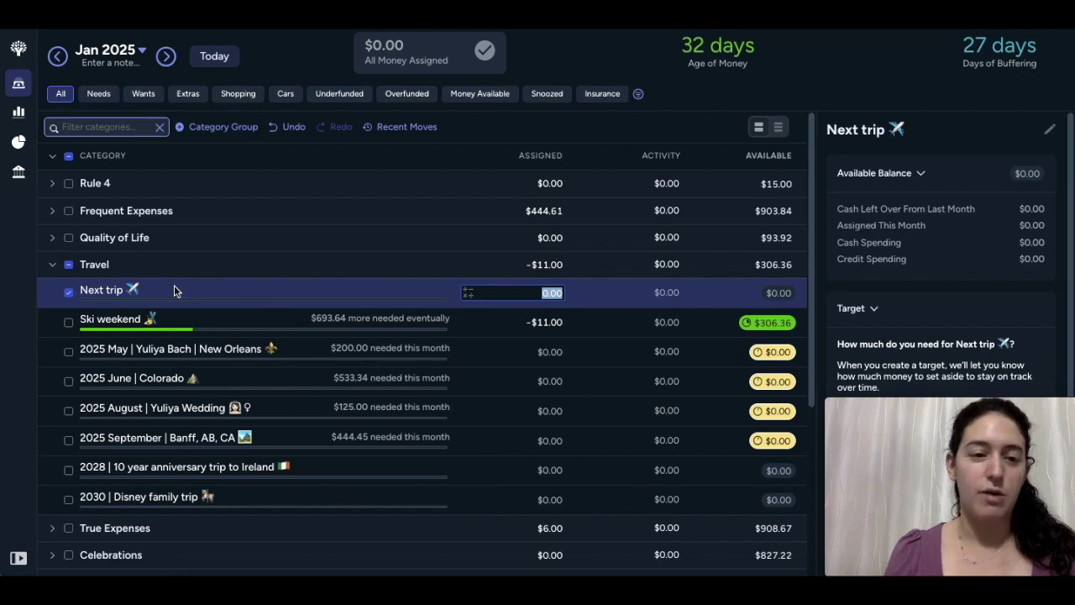
left_click(123, 291)
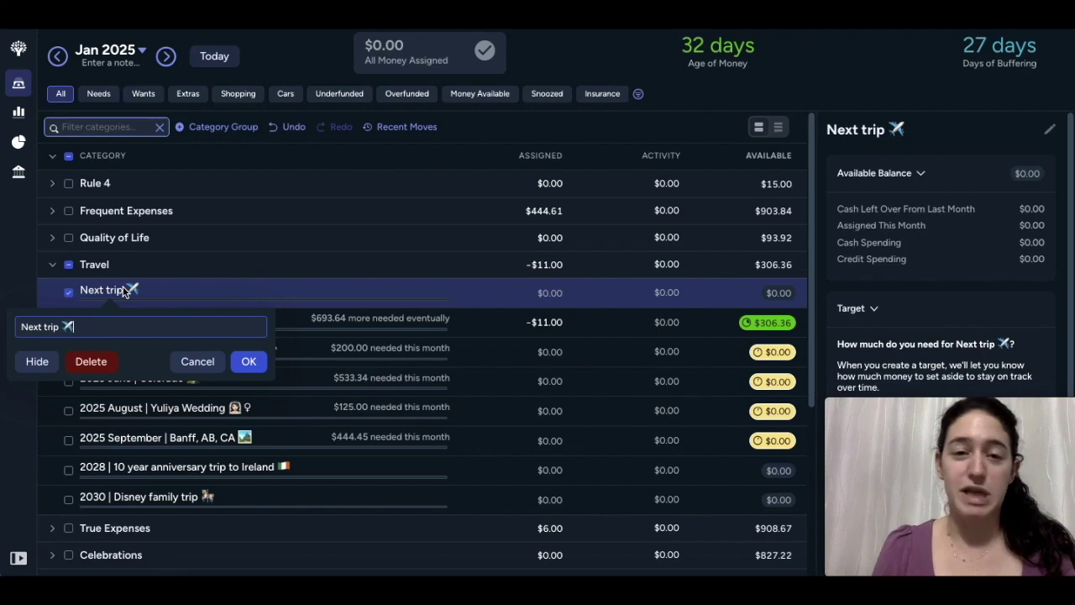
left_click(37, 361)
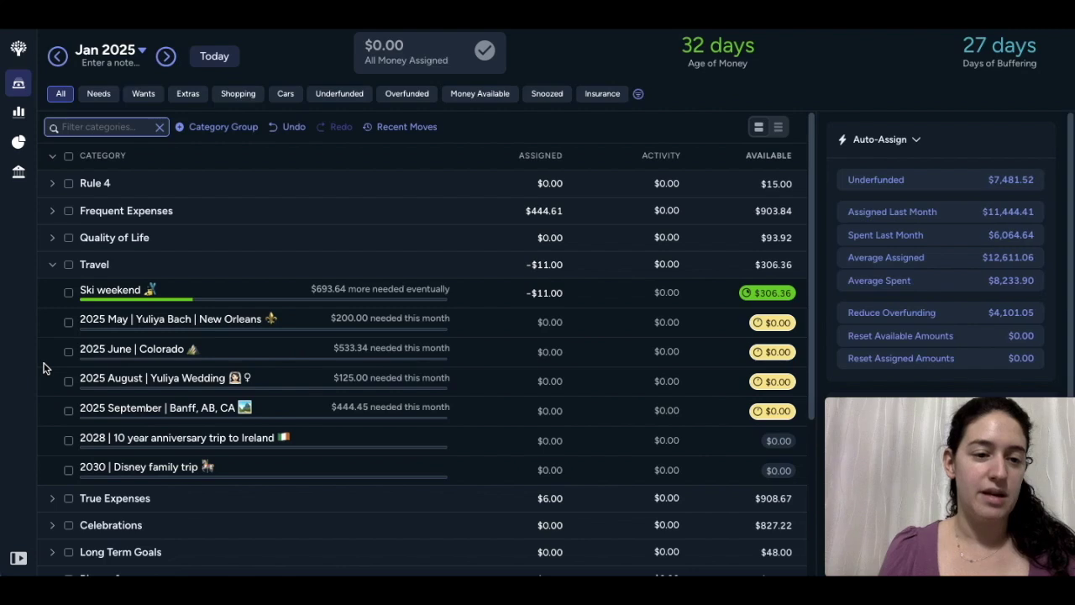
- Review the targets of the Ski weekend, June Colorado, August wedding and September Banff categories in Travel
left_click(190, 290)
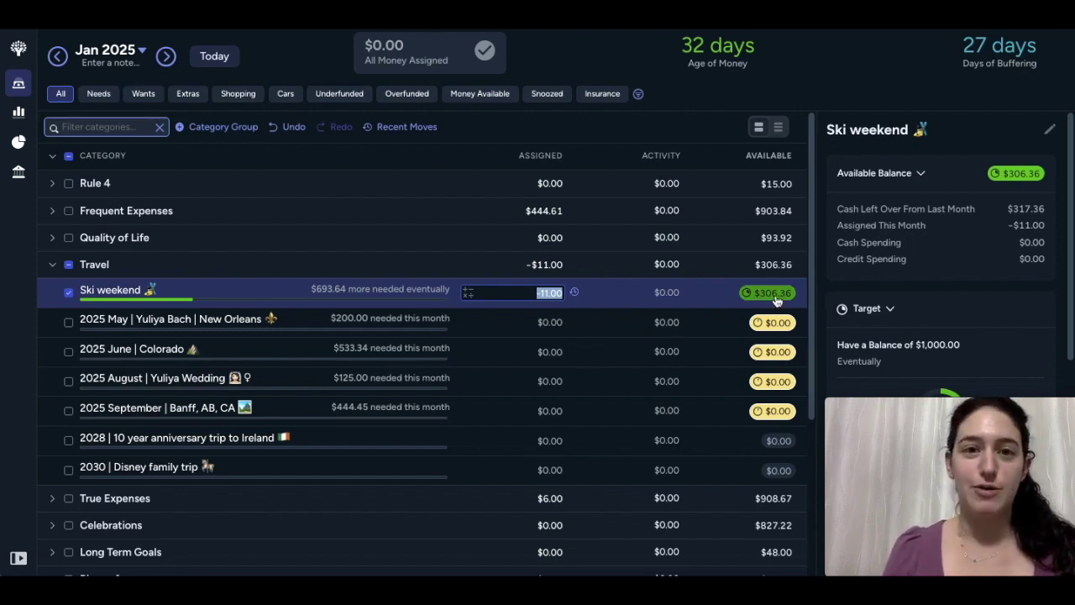
left_click(68, 293)
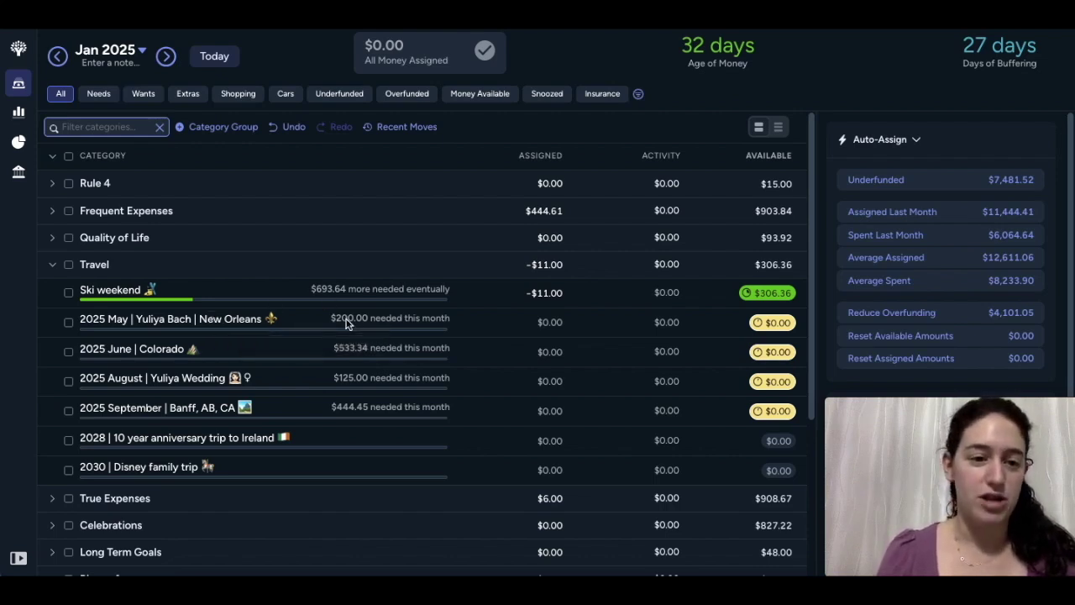
left_click(274, 348)
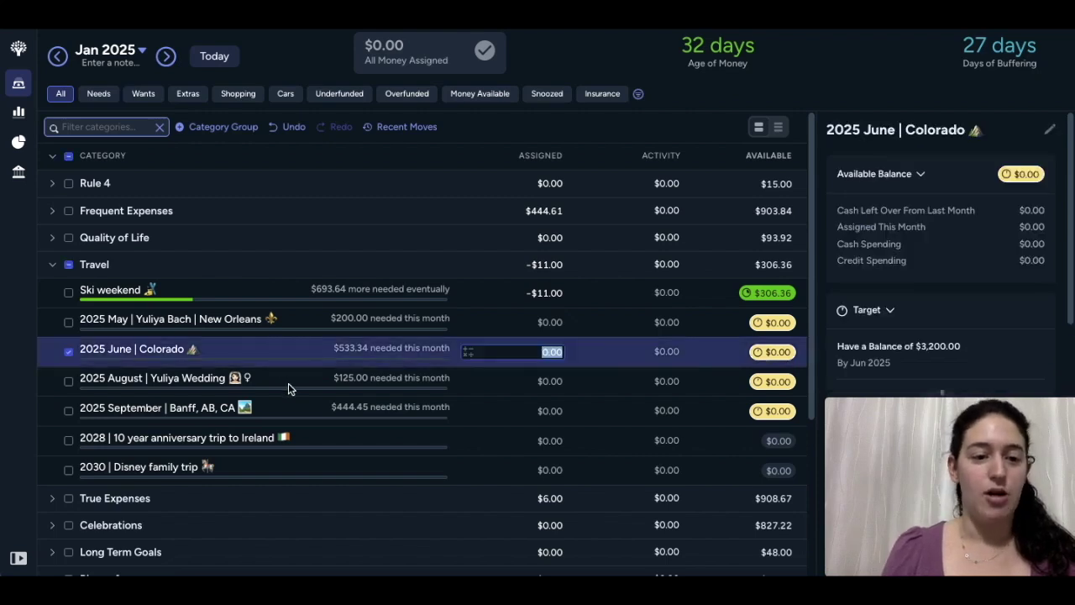
left_click(288, 383)
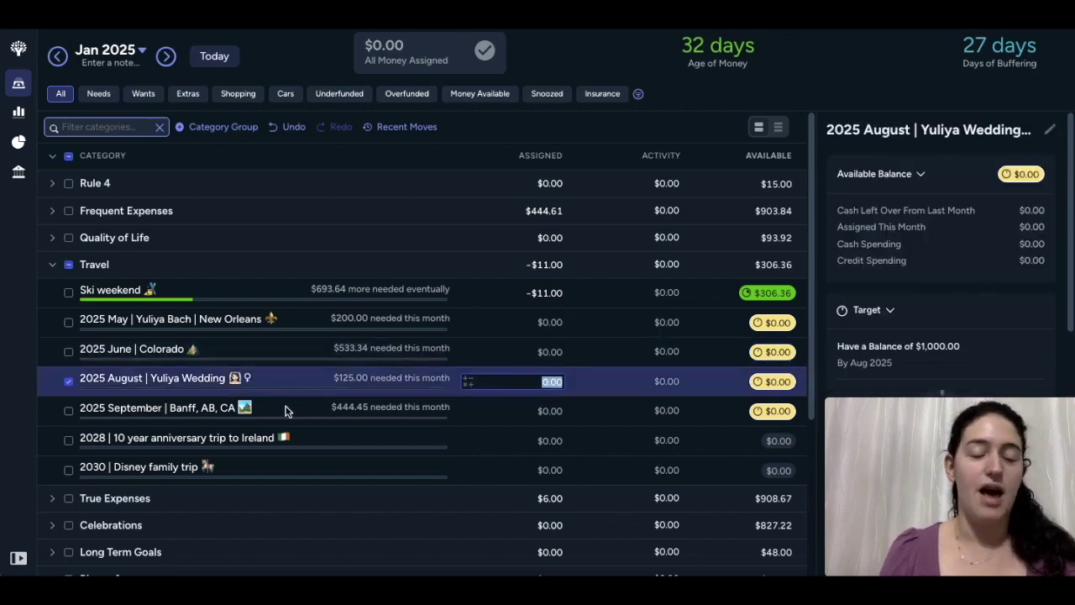
left_click(286, 413)
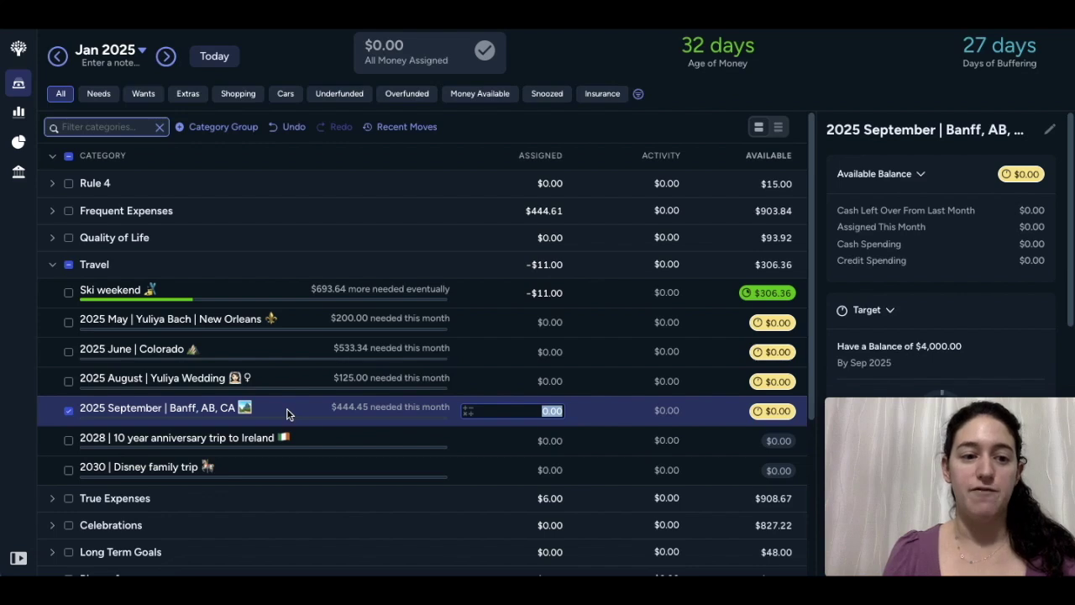
- Hide the 2028 Ireland anniversary trip and the 2030 Disney family trip categories in the Travel group
left_click(245, 440)
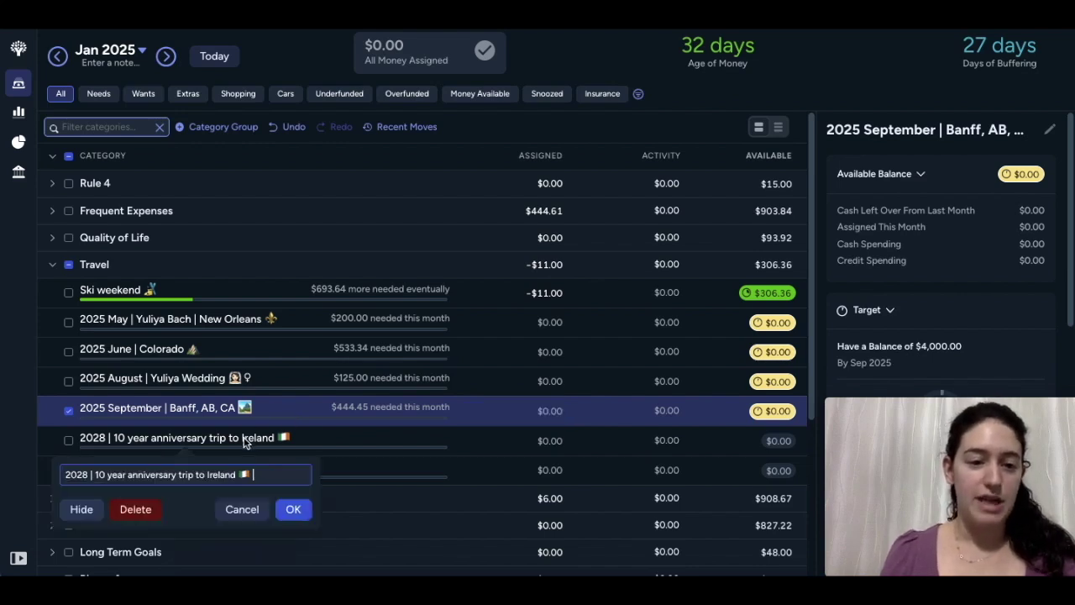
left_click(81, 510)
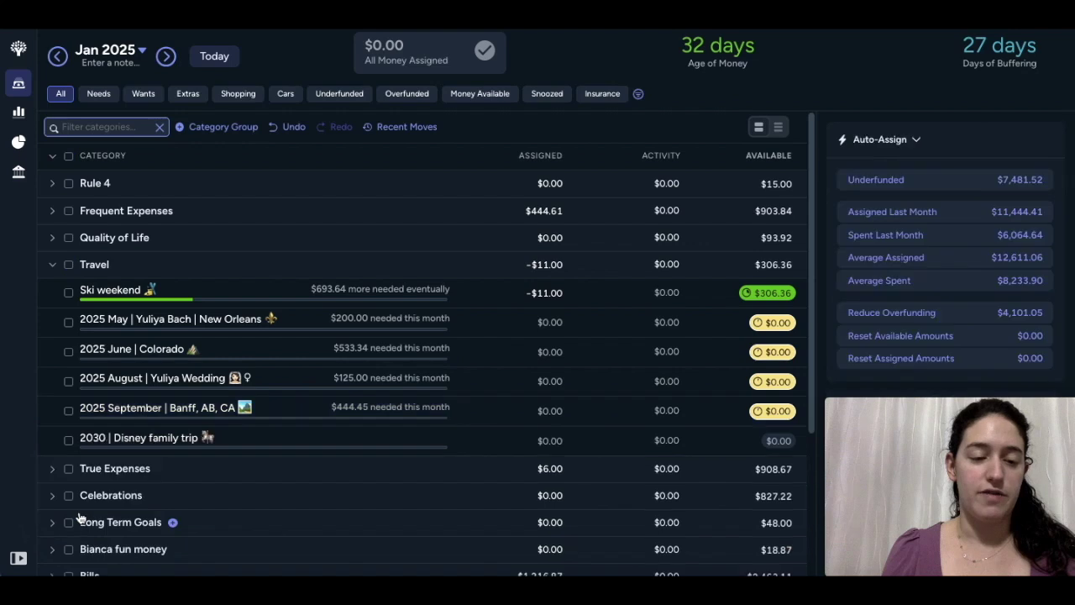
left_click(151, 439)
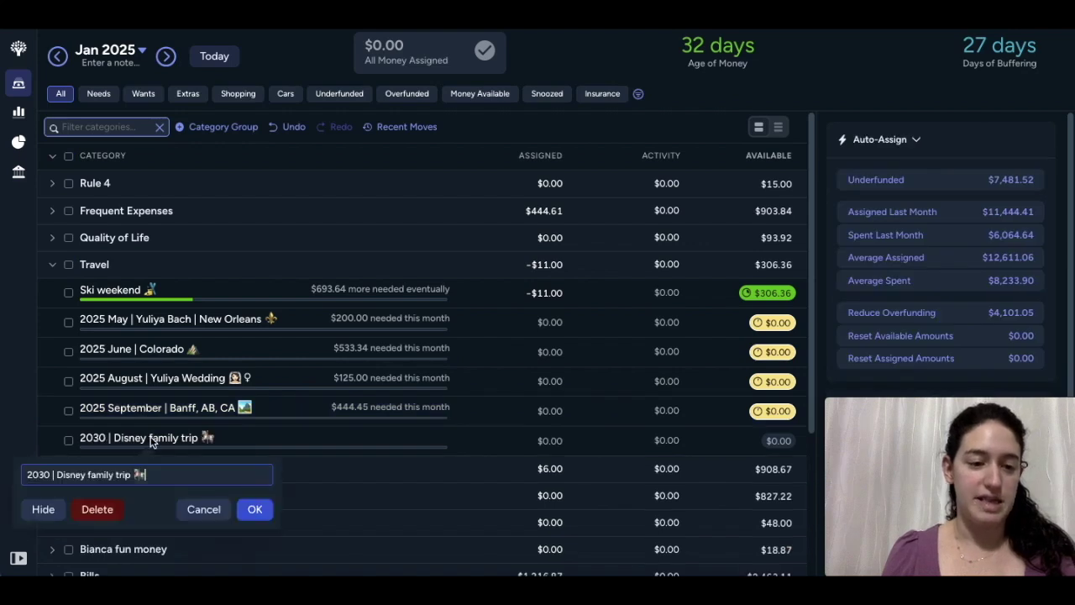
left_click(44, 510)
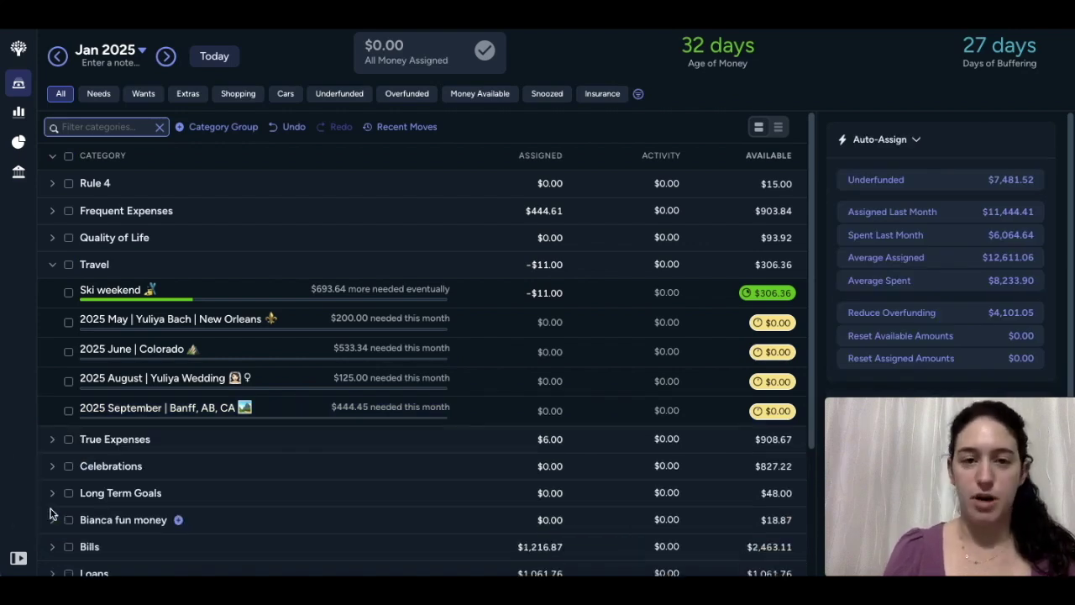
- Collapse Travel, expand True Expenses, and review the yearly target of the ACCP Membership Dues category
left_click(52, 266)
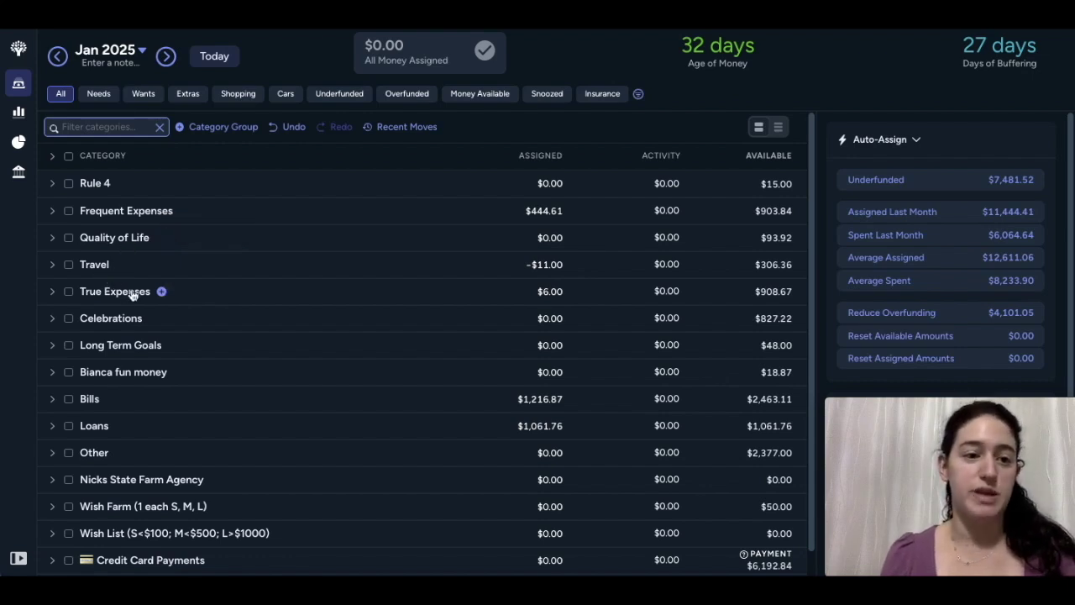
left_click(52, 294)
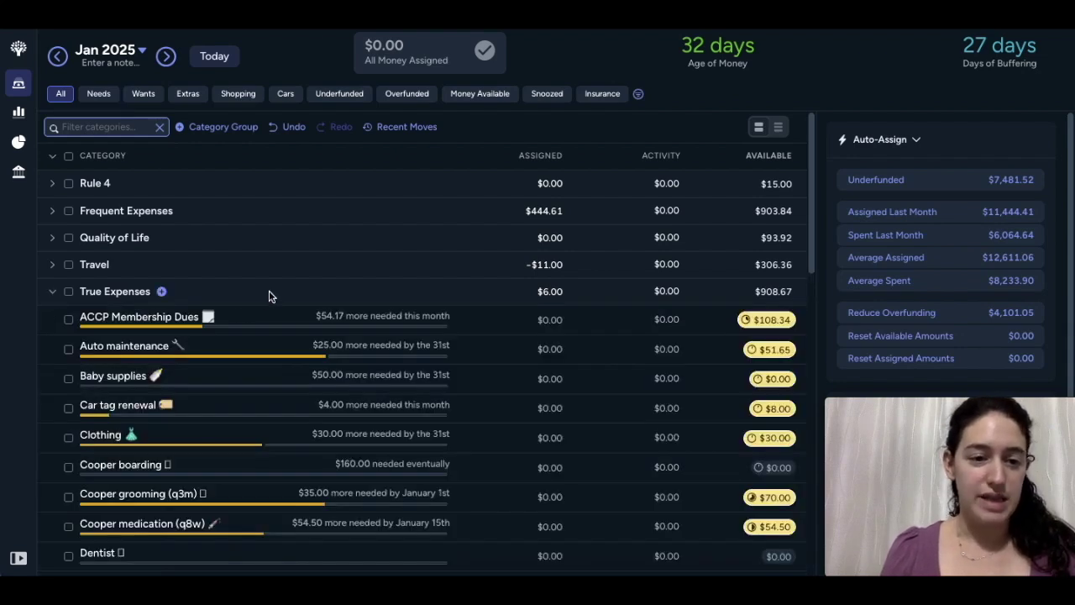
scroll(268, 296, "down", 2)
scroll(269, 296, "down", 3)
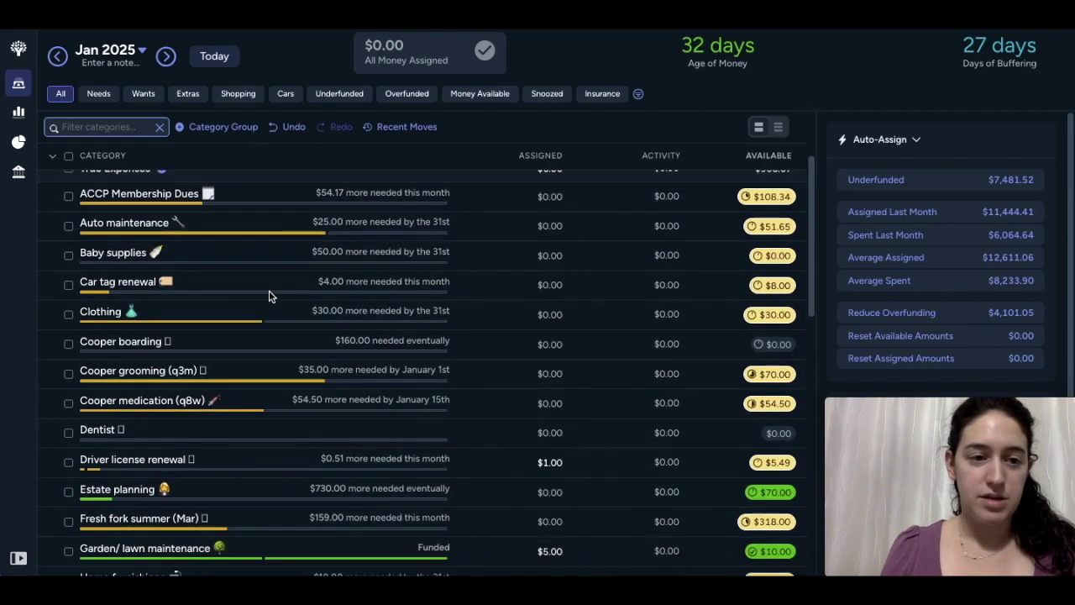
left_click(240, 195)
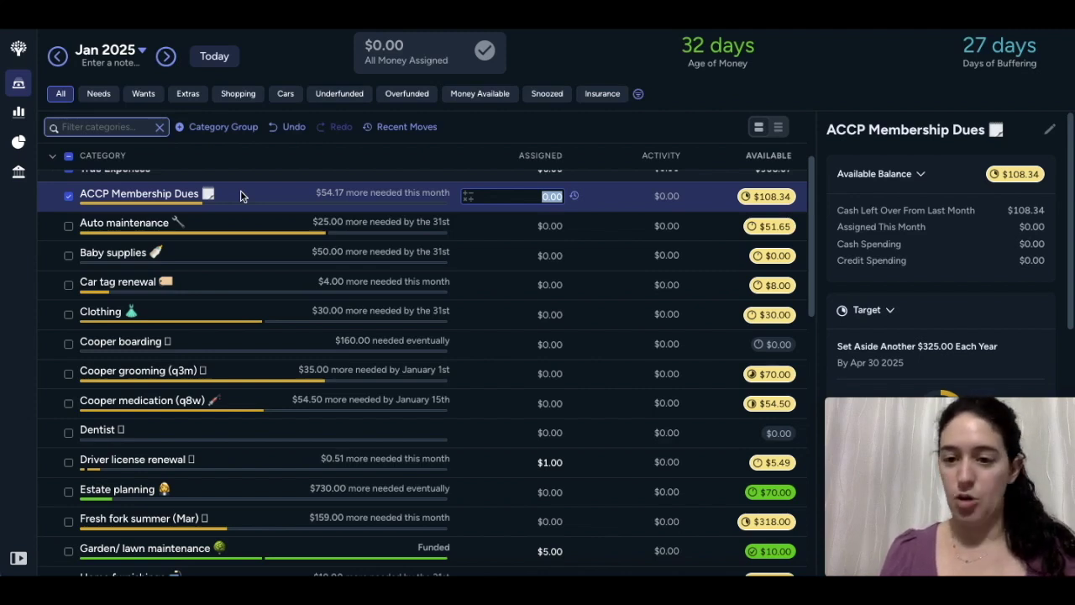
left_click(68, 198)
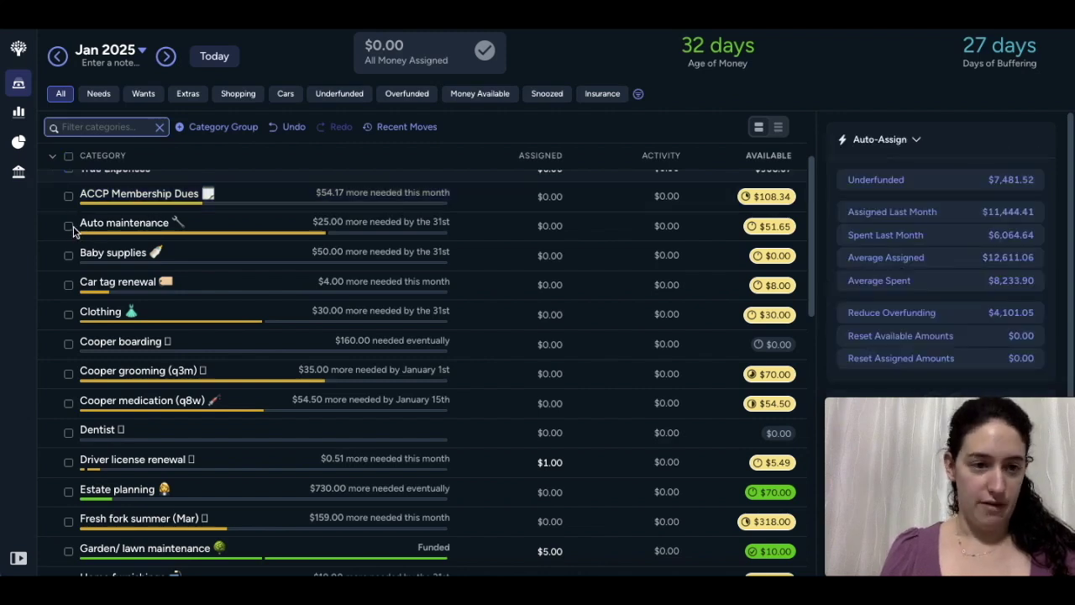
- Compare the monthly target of the Auto maintenance category with its past assigned and average spent amounts
left_click(69, 227)
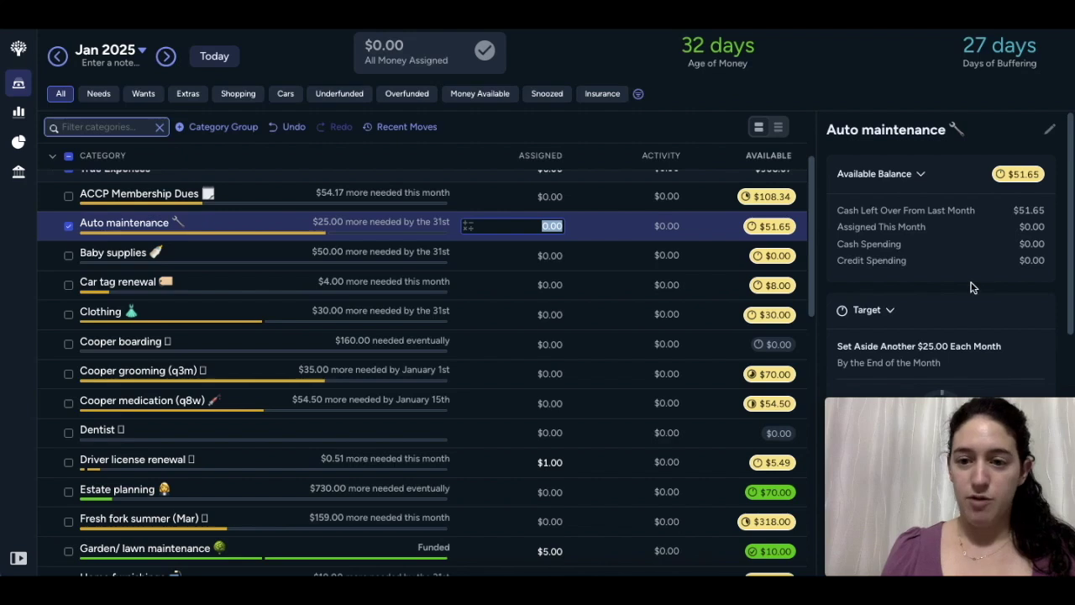
scroll(971, 287, "down", 1)
scroll(971, 287, "down", 3)
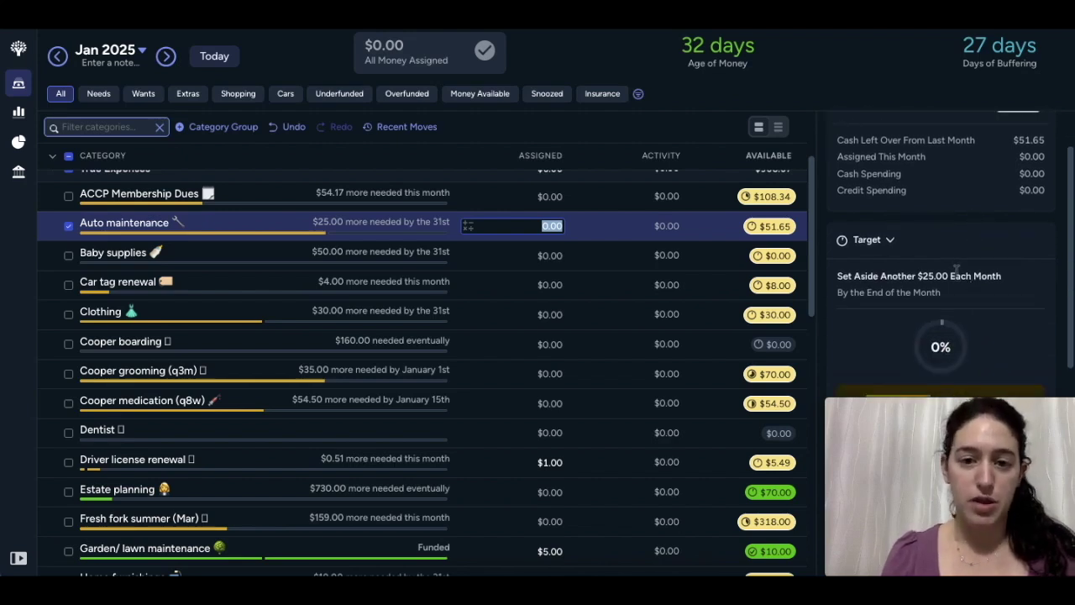
scroll(956, 267, "down", 10)
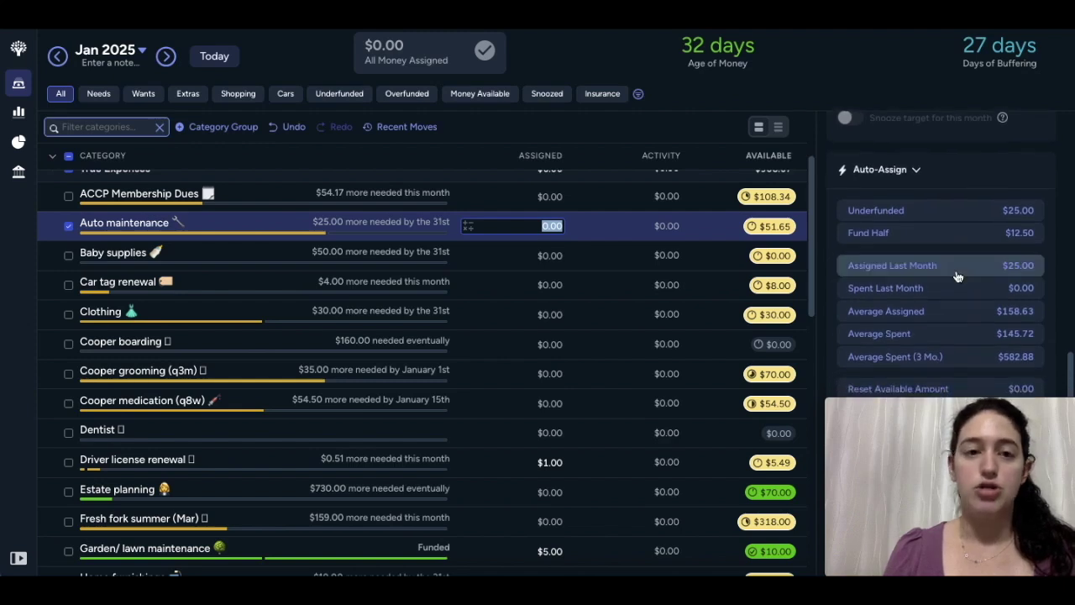
scroll(957, 278, "up", 10)
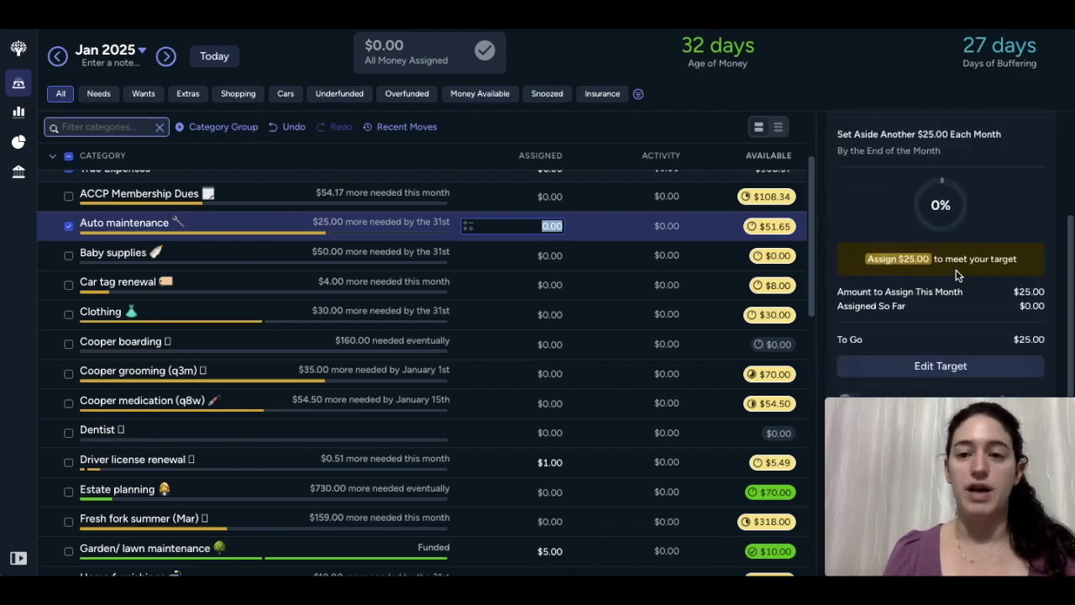
scroll(958, 276, "up", 1)
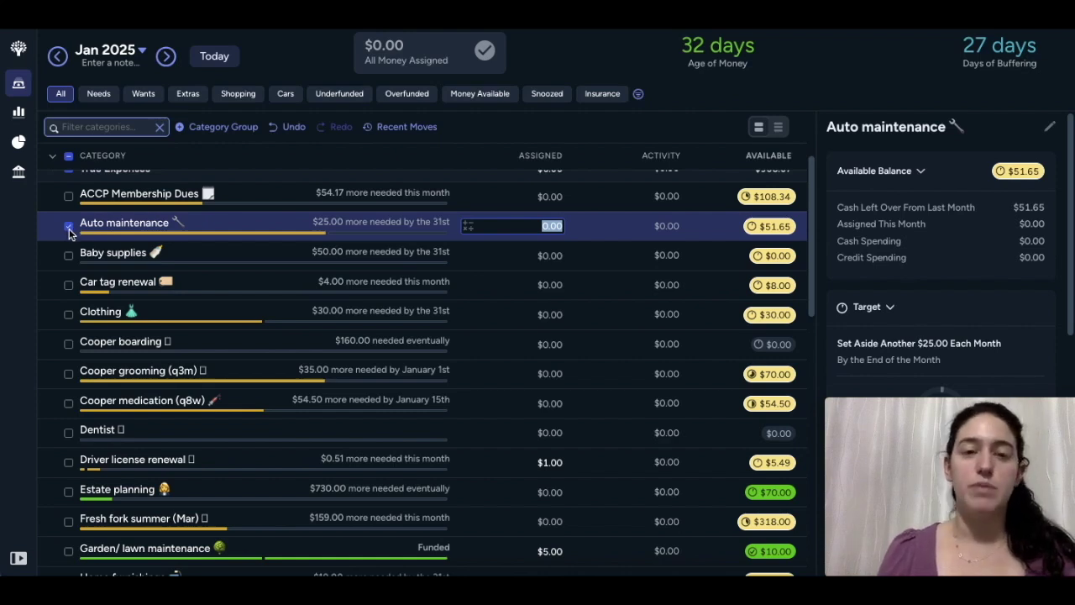
left_click(70, 229)
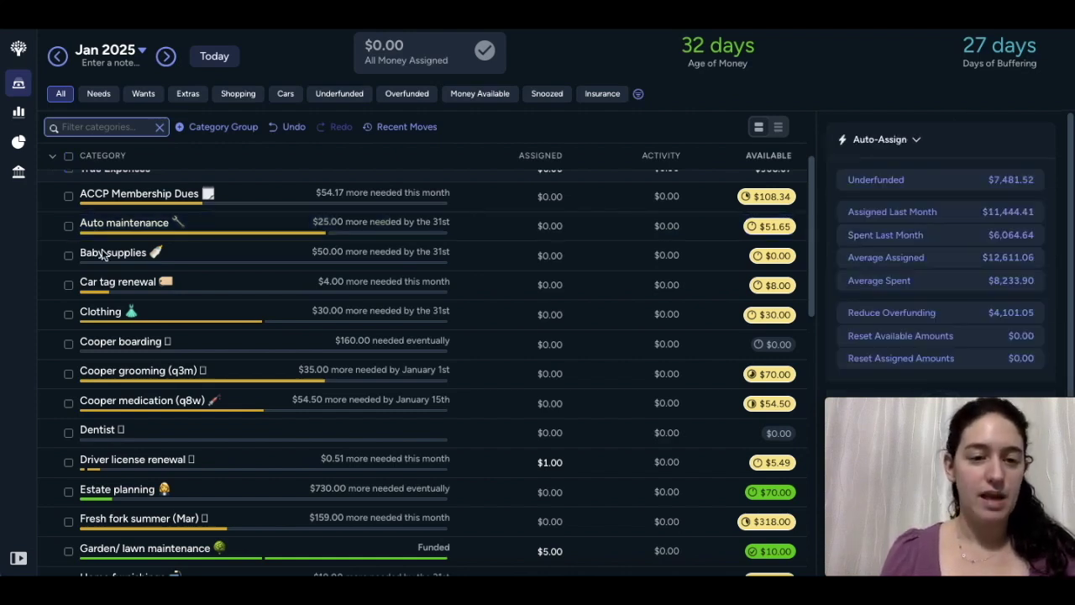
- Check the average spending of Baby supplies in True Expenses and set its monthly target to $100
left_click(133, 254)
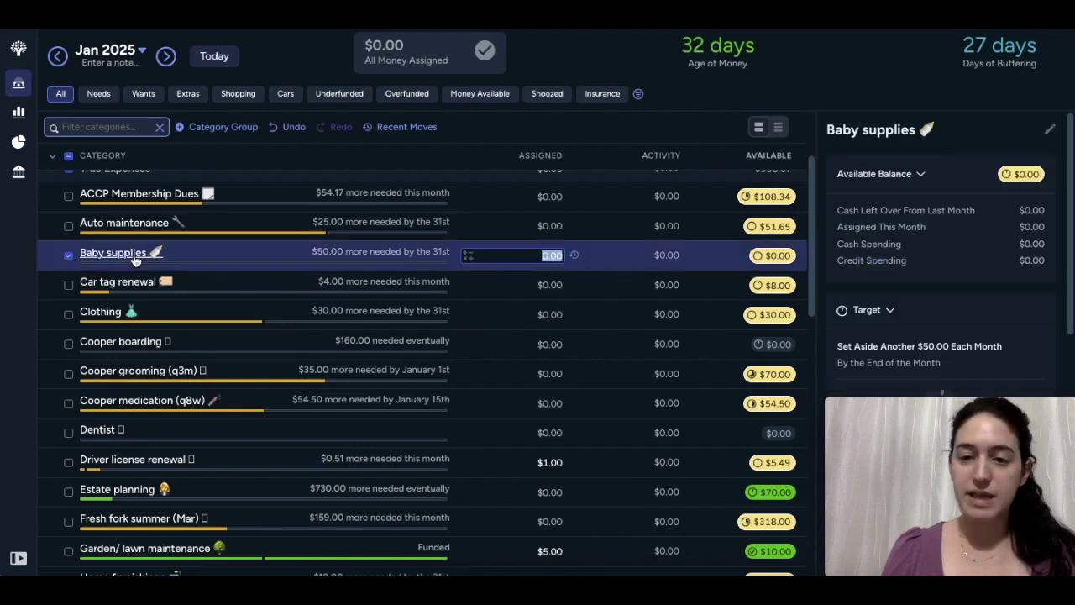
scroll(1014, 273, "down", 3)
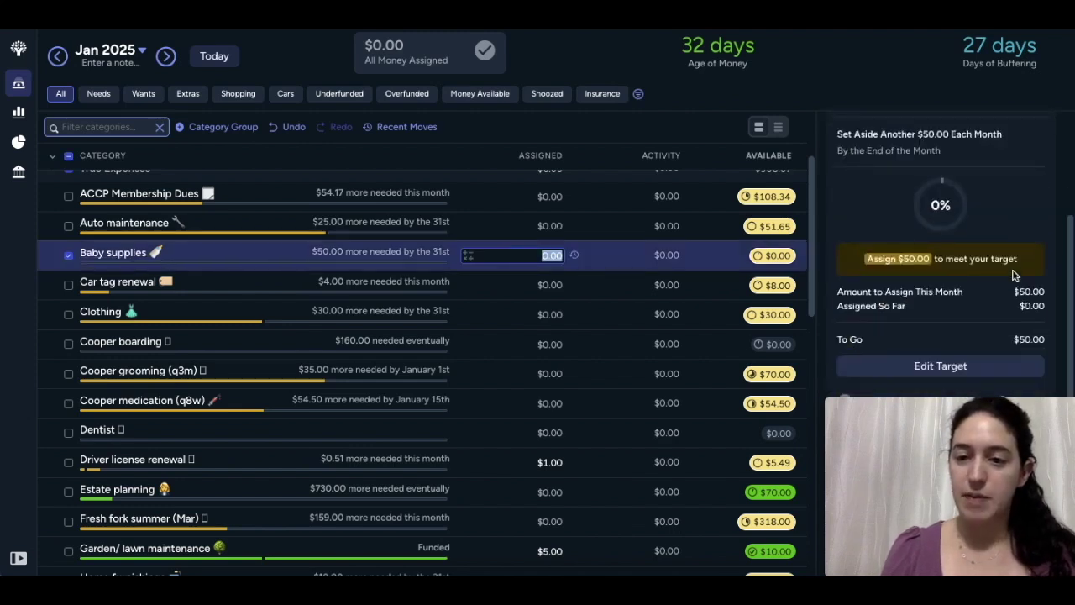
scroll(1000, 286, "down", 5)
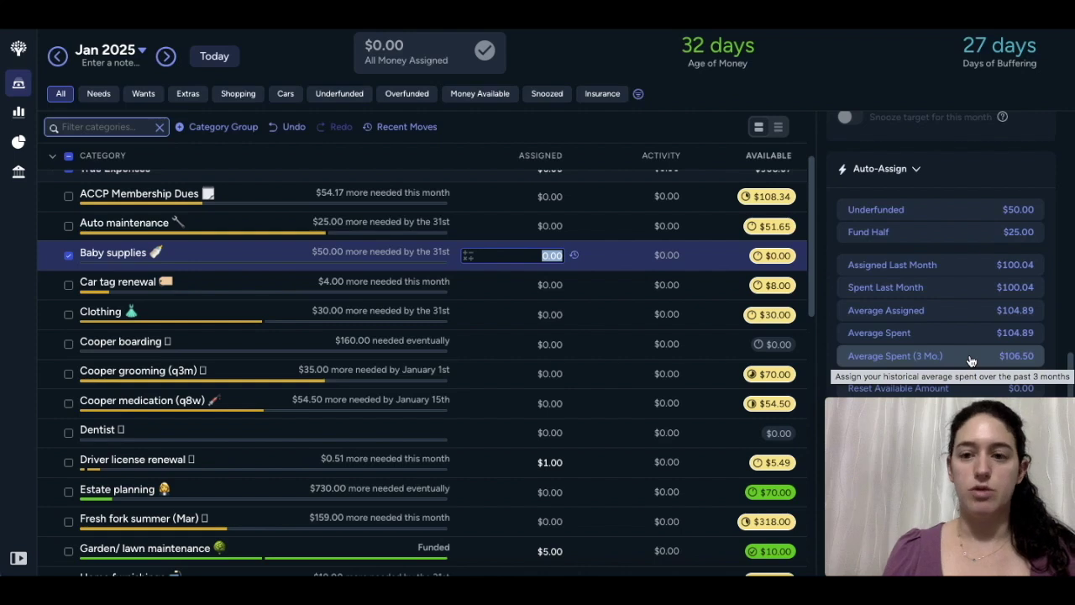
scroll(971, 360, "up", 3)
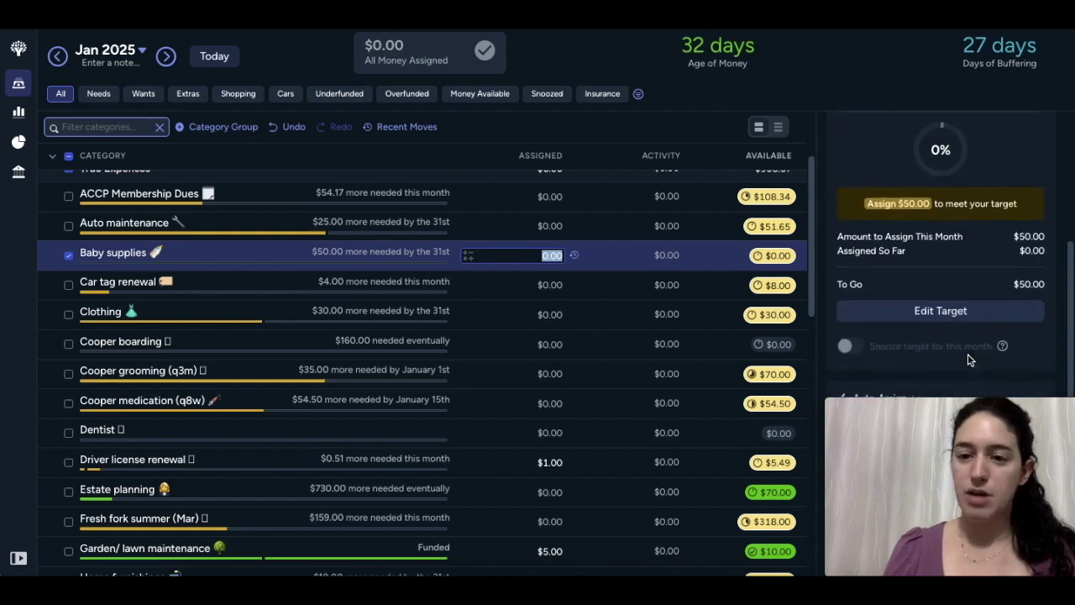
scroll(968, 360, "up", 3)
scroll(968, 360, "down", 1)
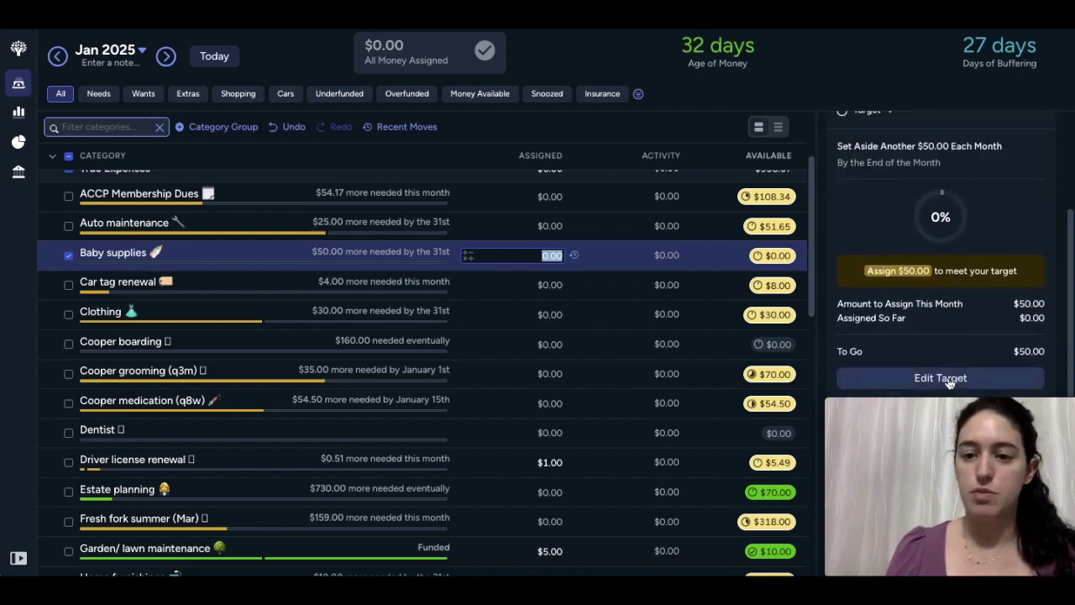
left_click(950, 378)
type("100")
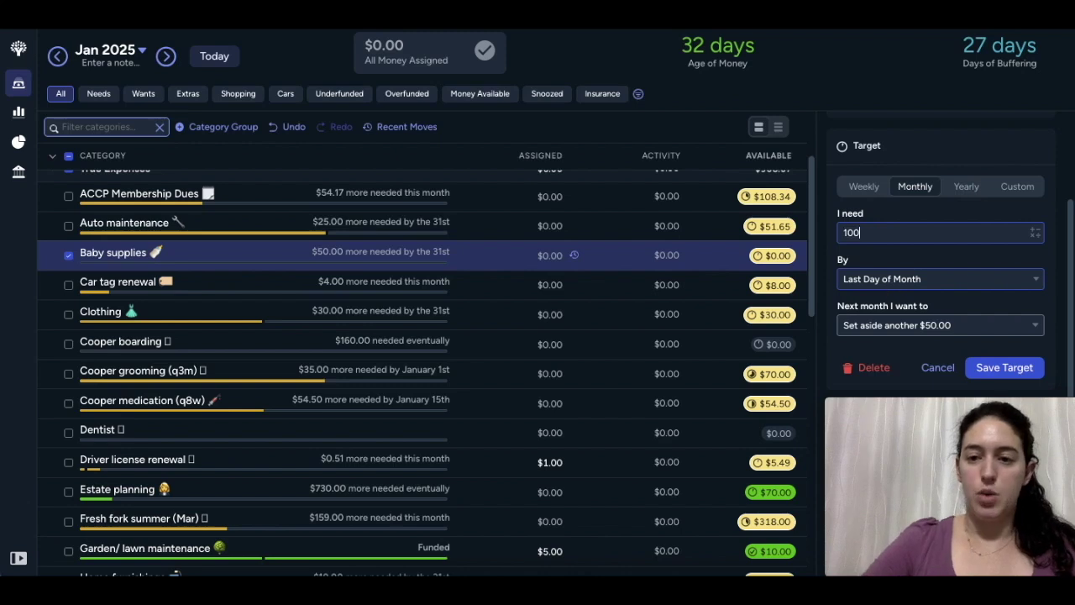
left_click(1005, 370)
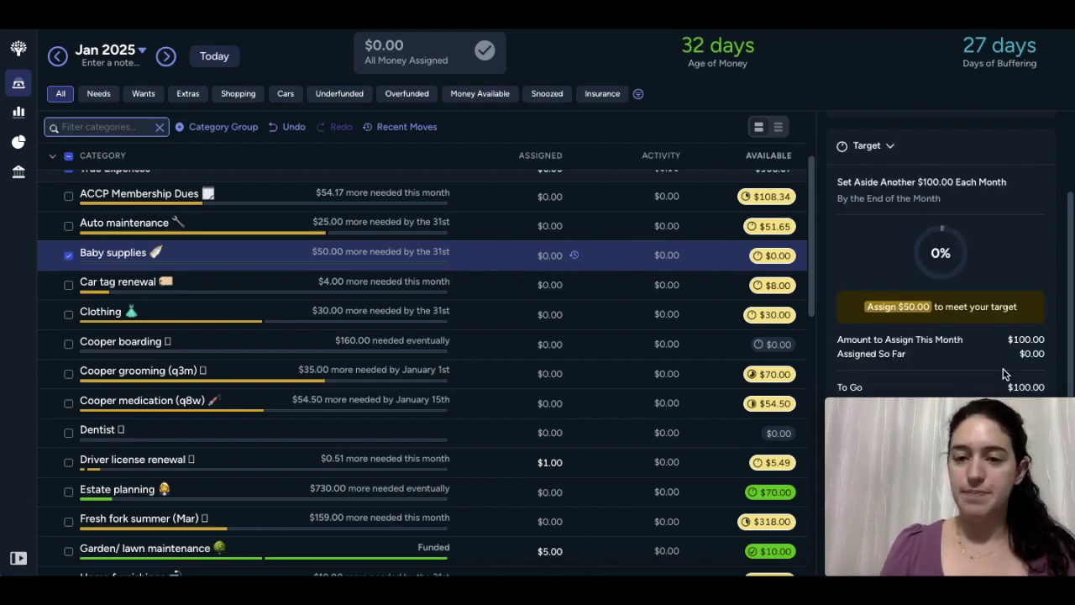
left_click(64, 254)
- Review the yearly target of Car tag renewal and compare Clothing's monthly target with its past assigned and average spent amounts
left_click(105, 285)
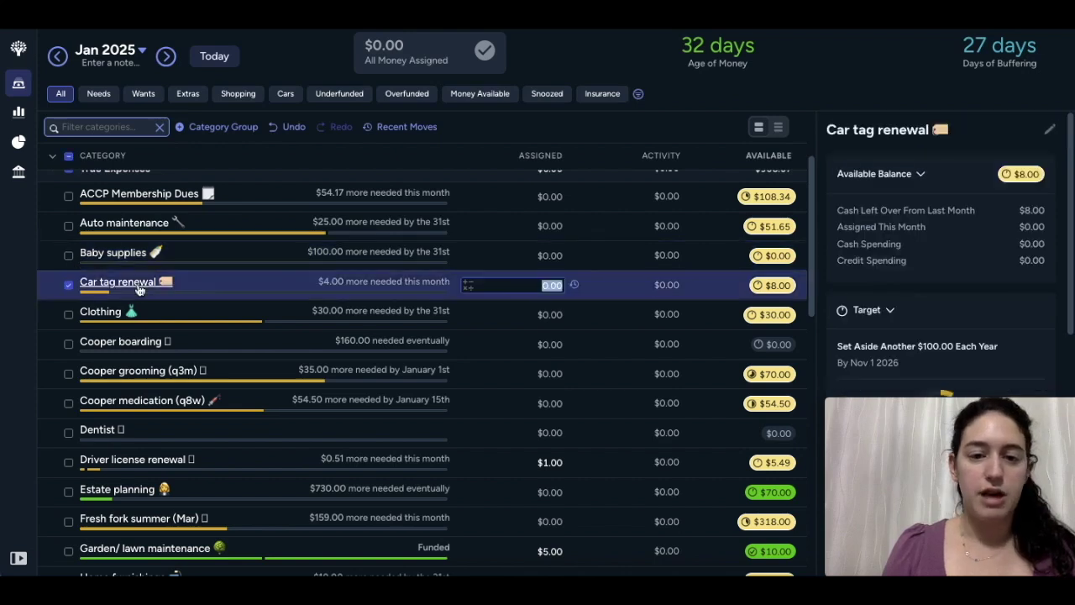
left_click(67, 288)
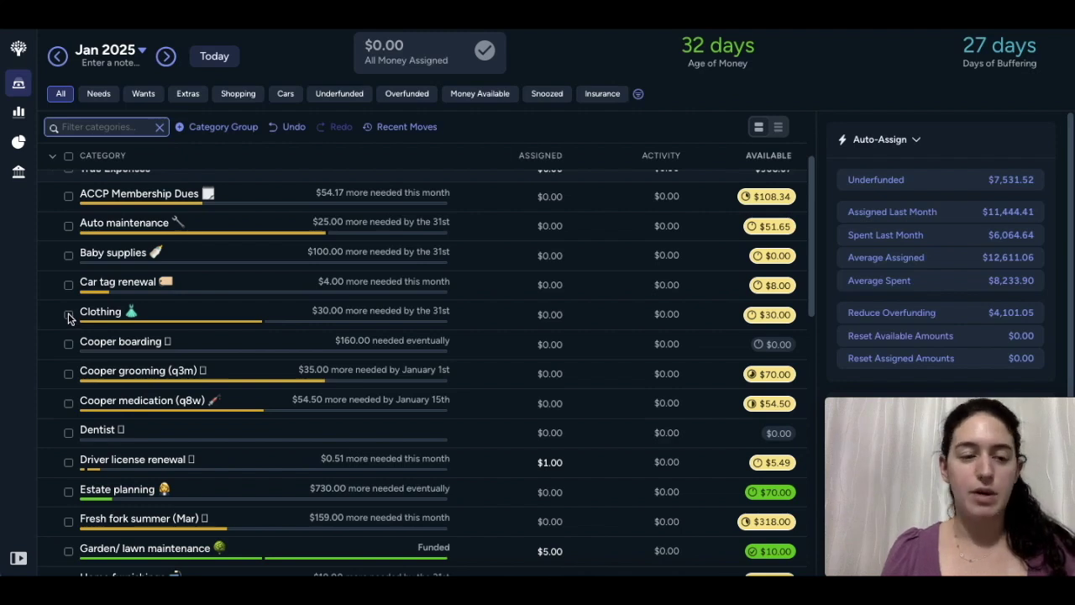
left_click(81, 318)
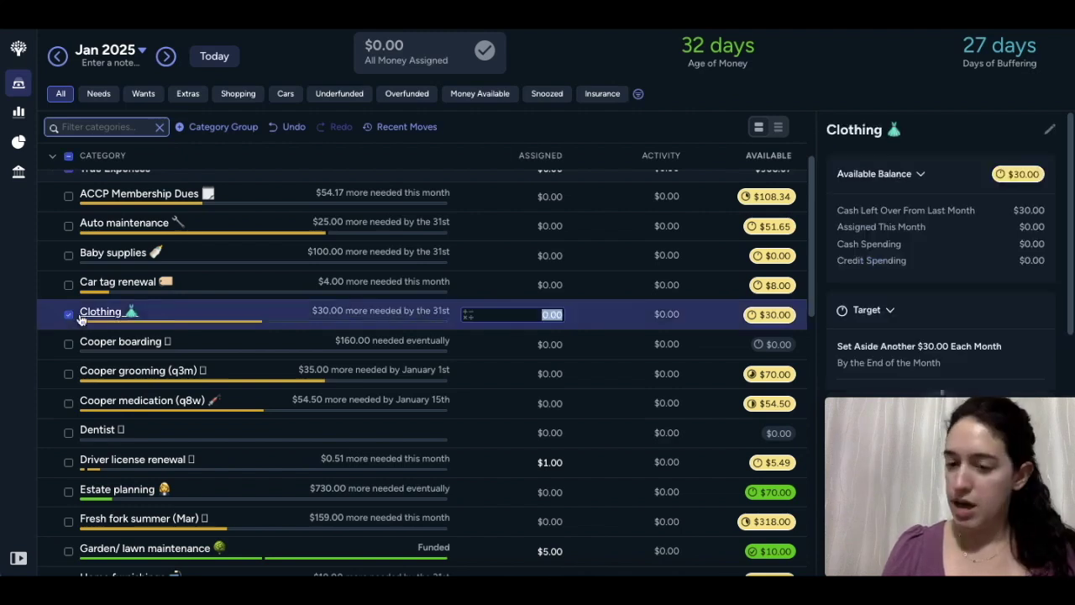
scroll(1032, 372, "down", 5)
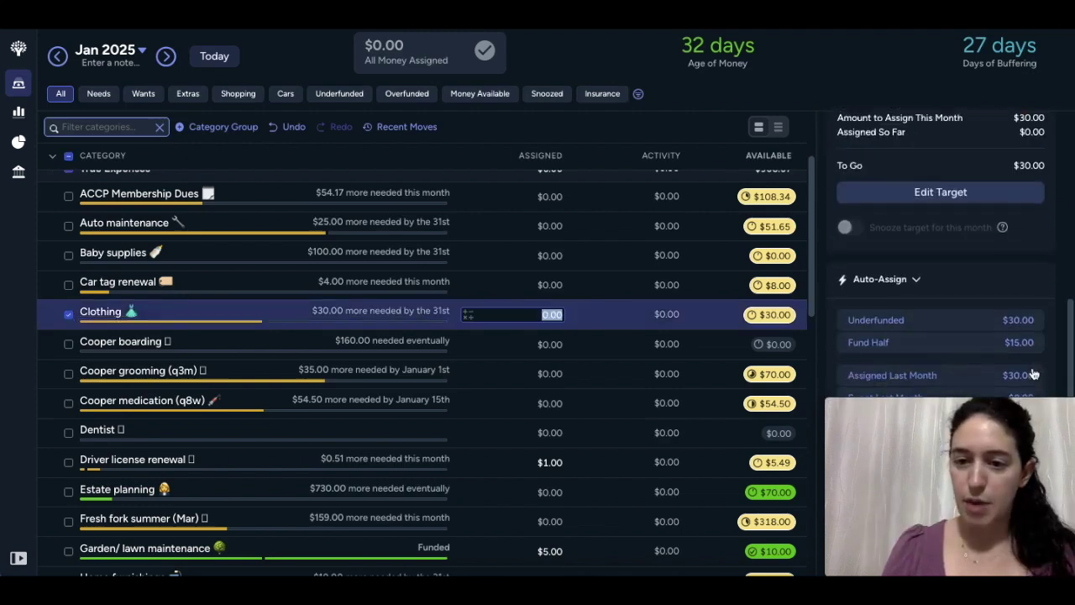
scroll(1034, 374, "down", 2)
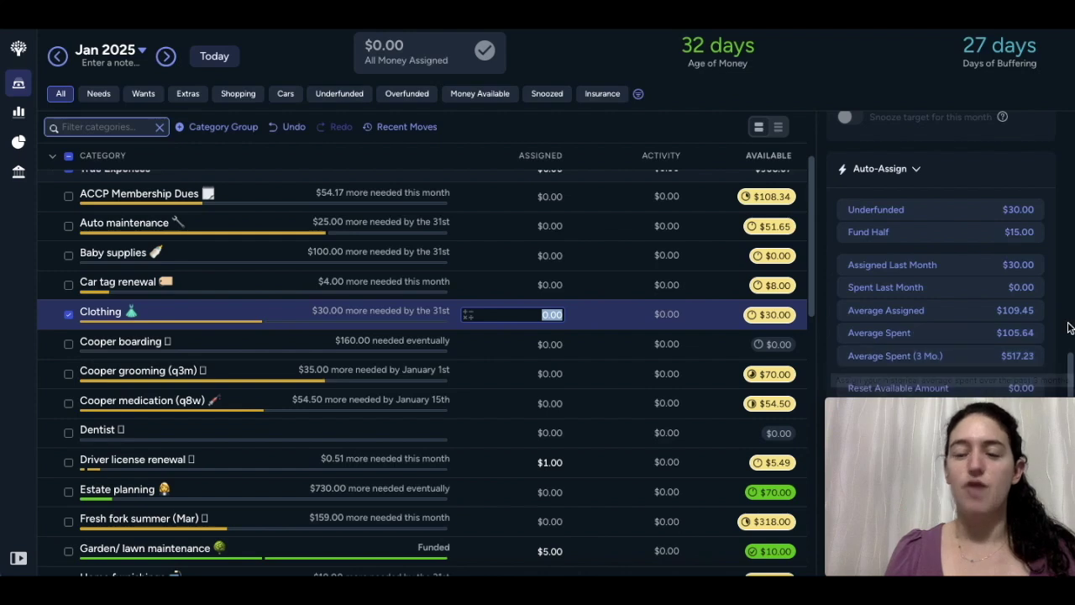
left_click(69, 316)
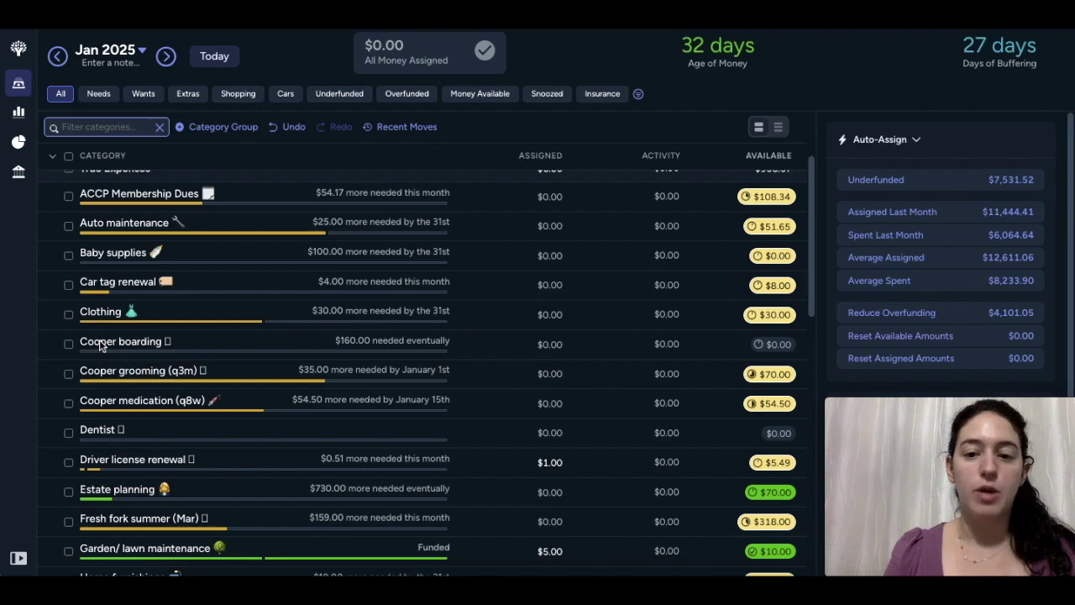
- Review the balance target of Cooper boarding and the two-month target of Cooper medication (q8w)
left_click(105, 340)
scroll(928, 327, "down", 2)
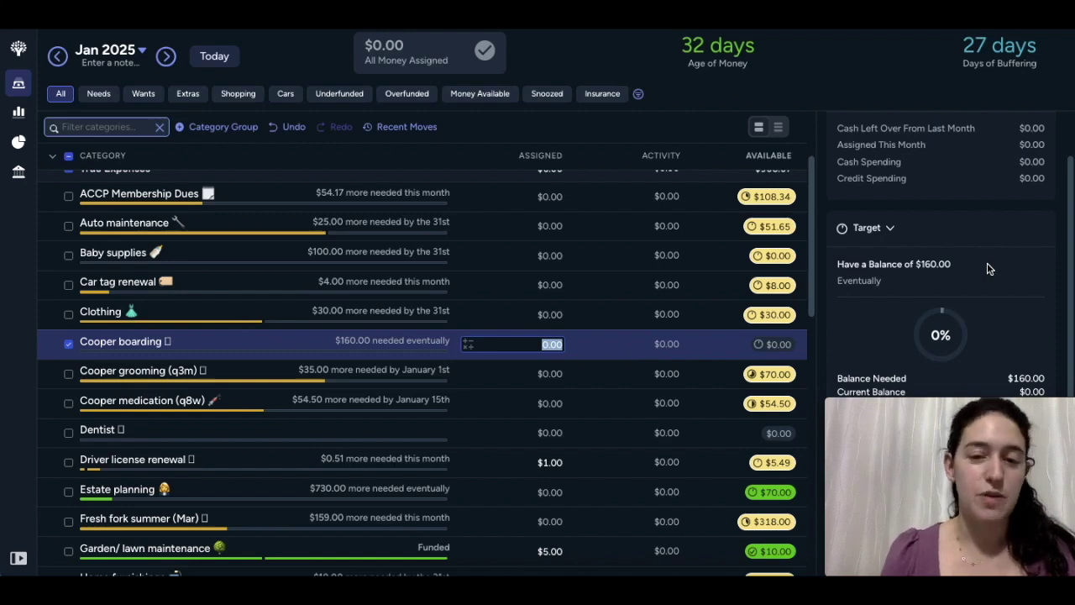
left_click(68, 346)
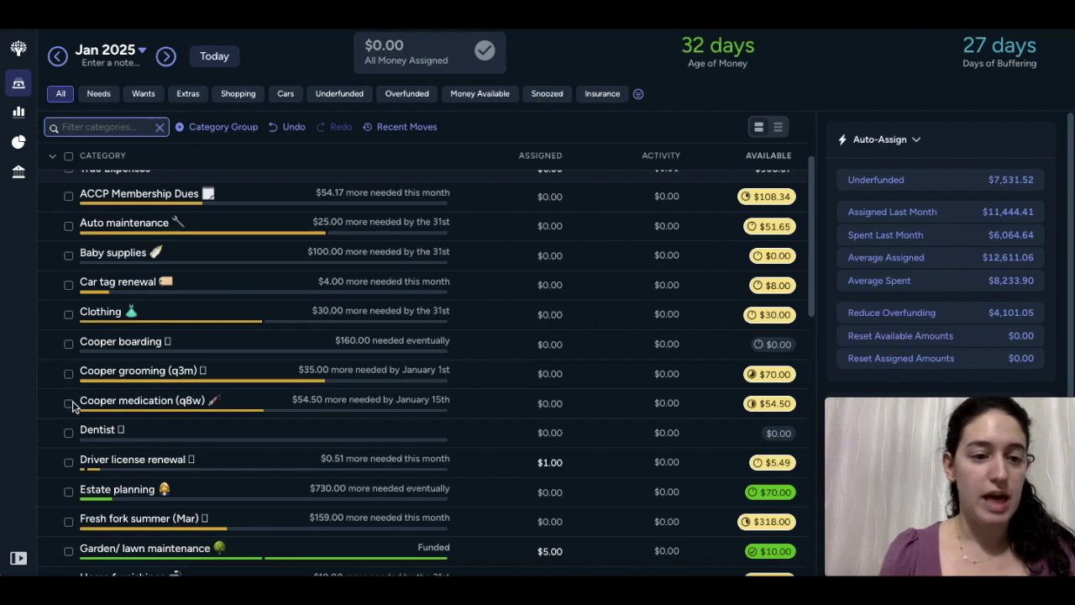
scroll(70, 404, "down", 1)
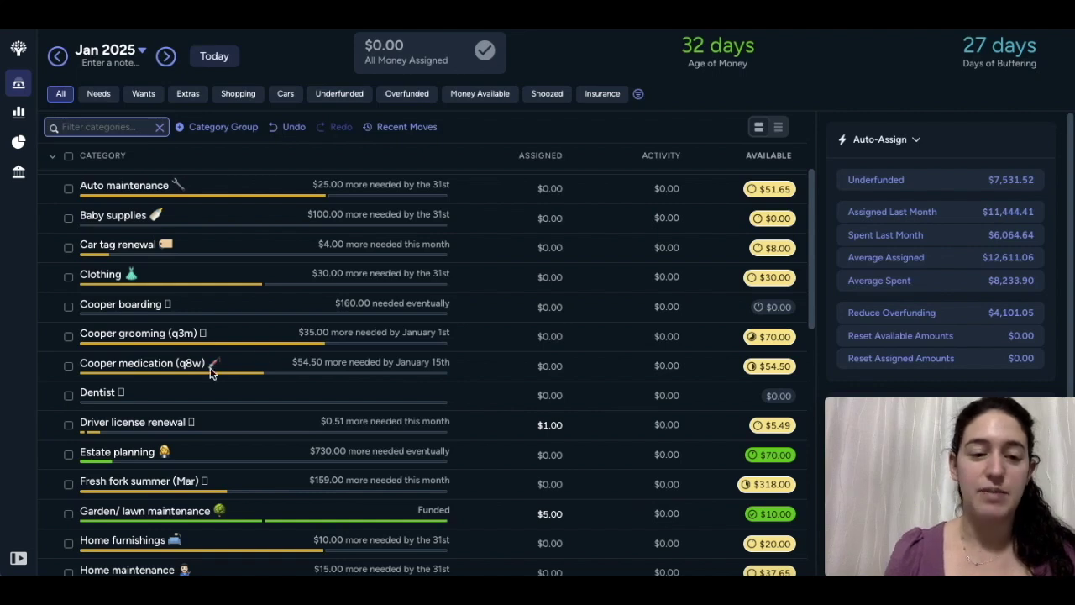
left_click(296, 364)
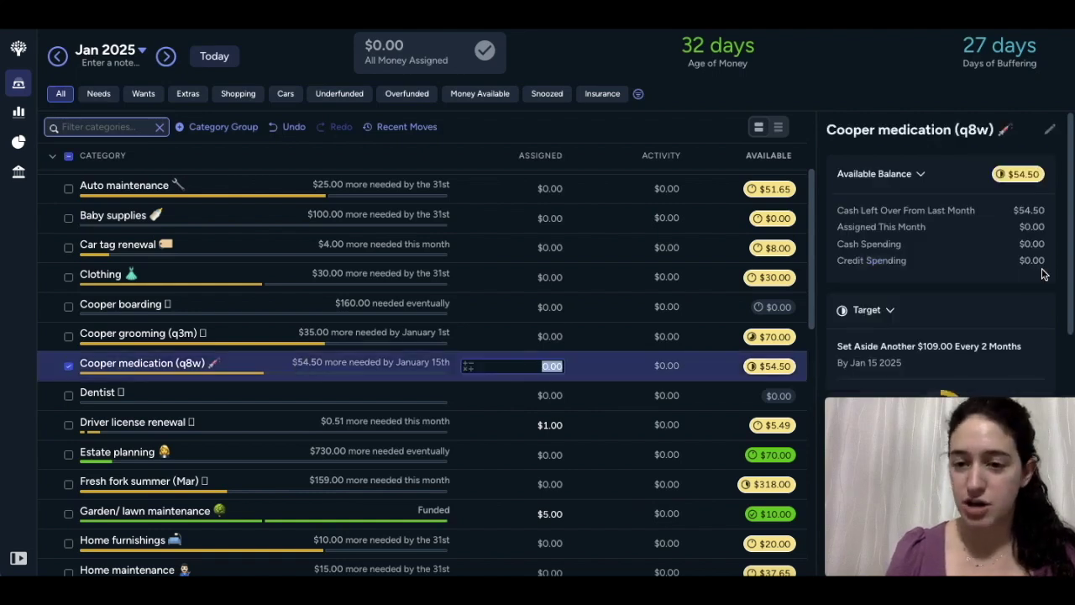
scroll(1042, 274, "down", 1)
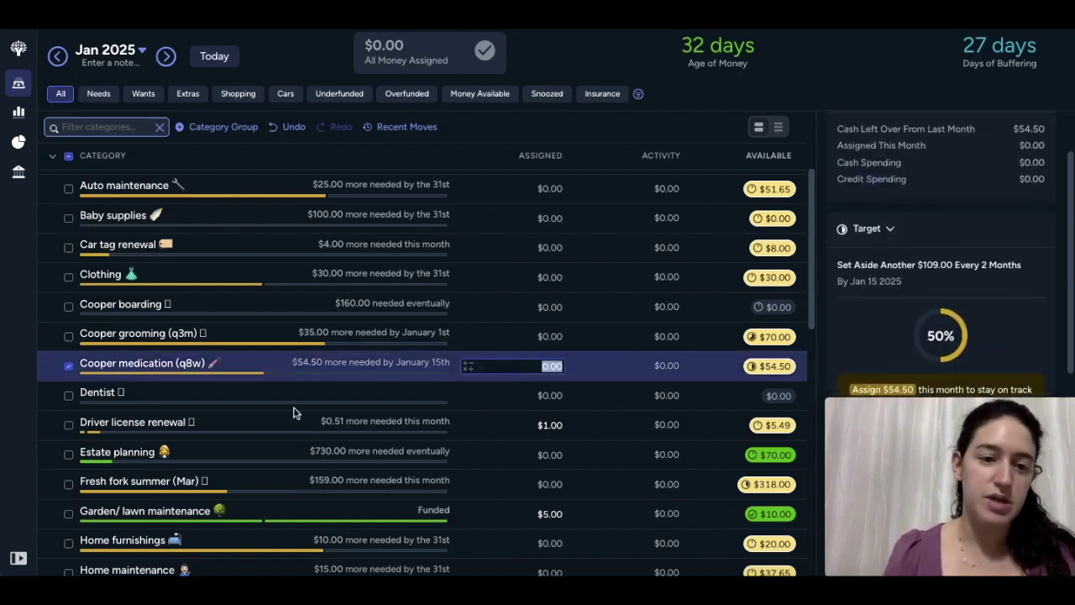
left_click(69, 367)
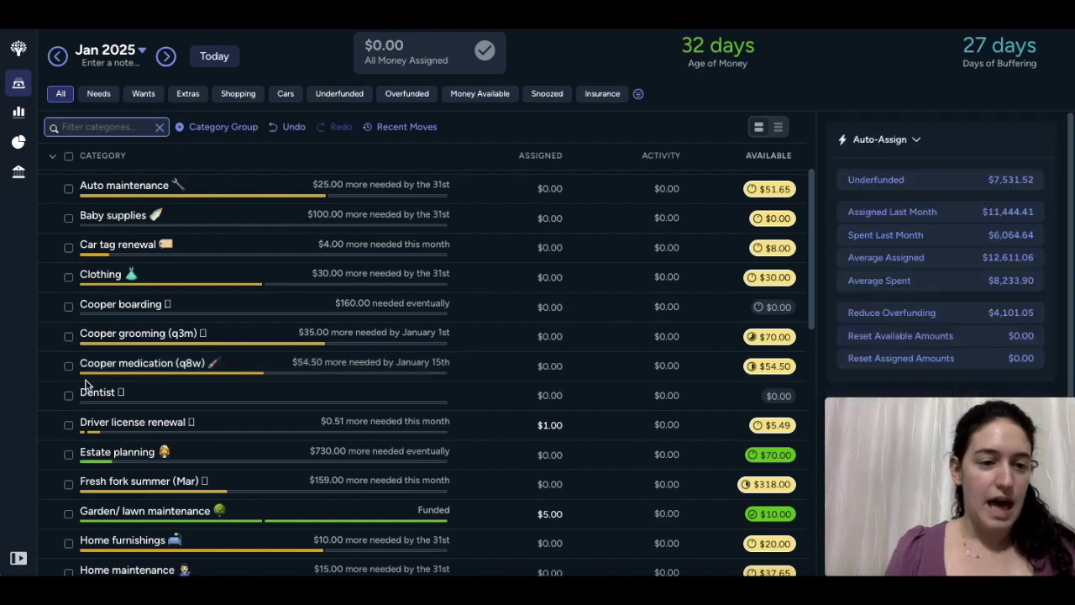
- Select Dentist, Medical and Medications together, examine their combined assigned and spent averages, and clear the selection
scroll(132, 395, "down", 1)
left_click(112, 363)
scroll(110, 364, "down", 5)
left_click(69, 422)
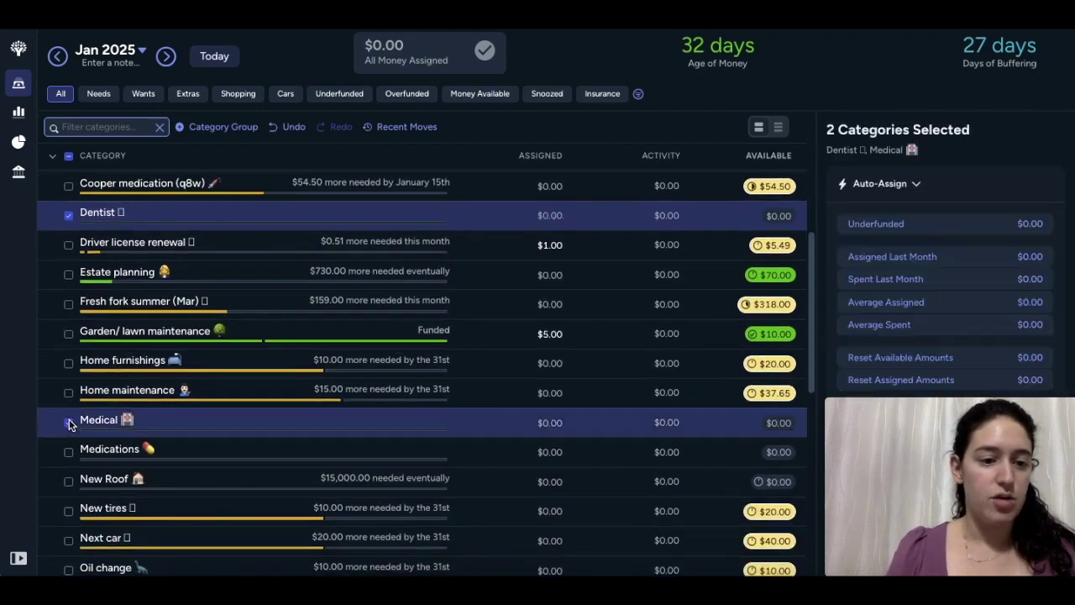
left_click(68, 453)
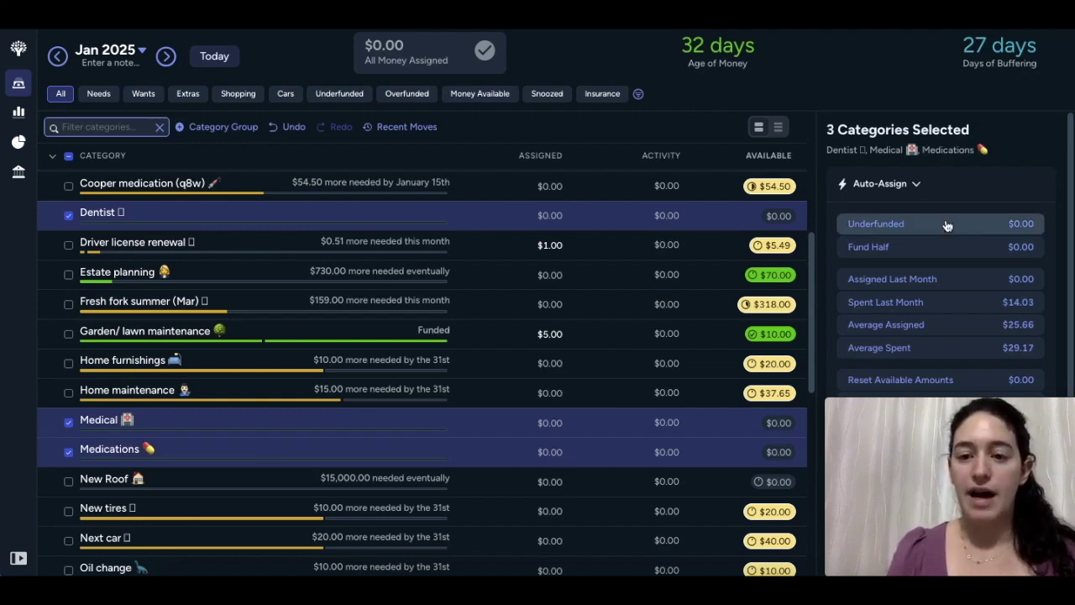
scroll(946, 224, "down", 1)
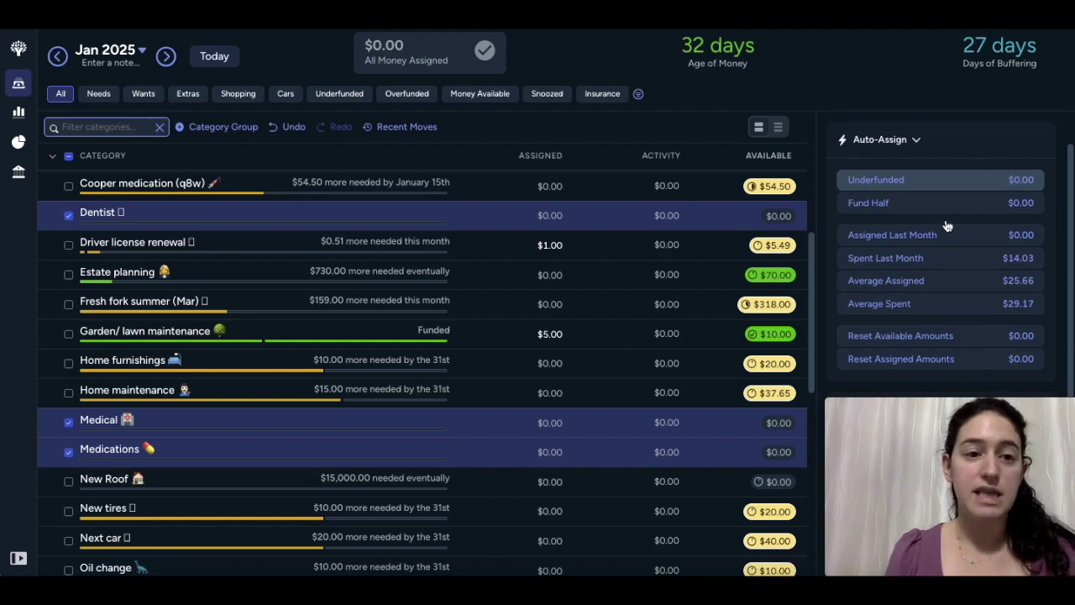
scroll(946, 226, "up", 1)
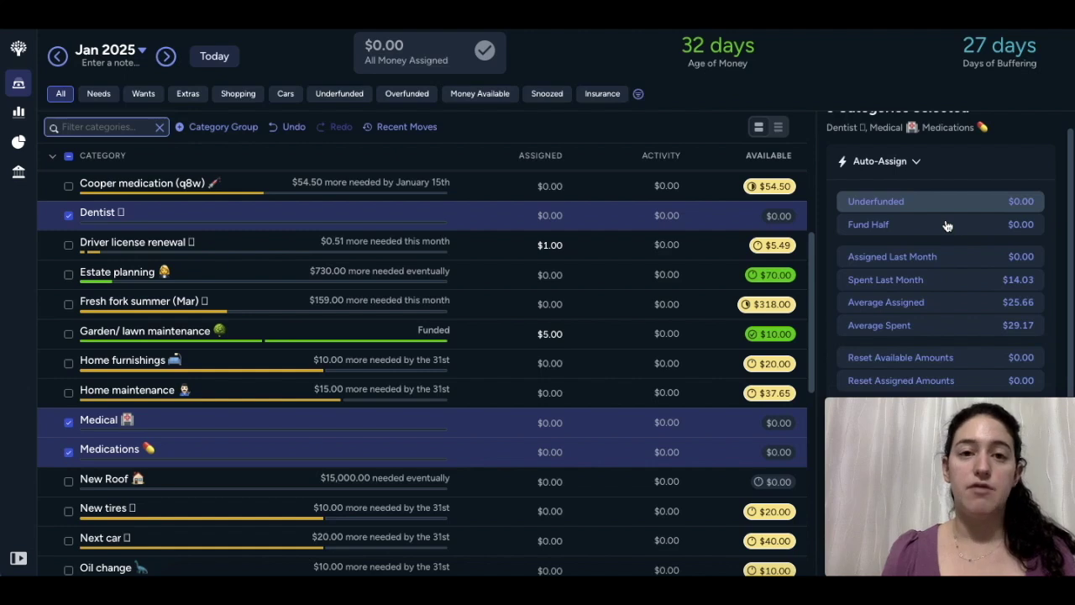
scroll(947, 225, "down", 1)
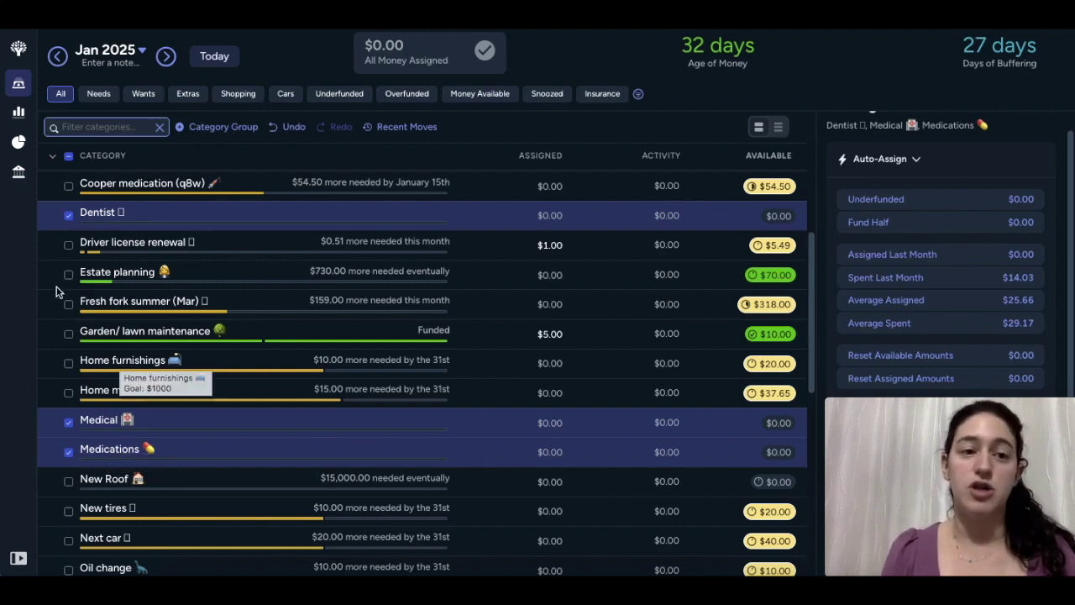
left_click(68, 215)
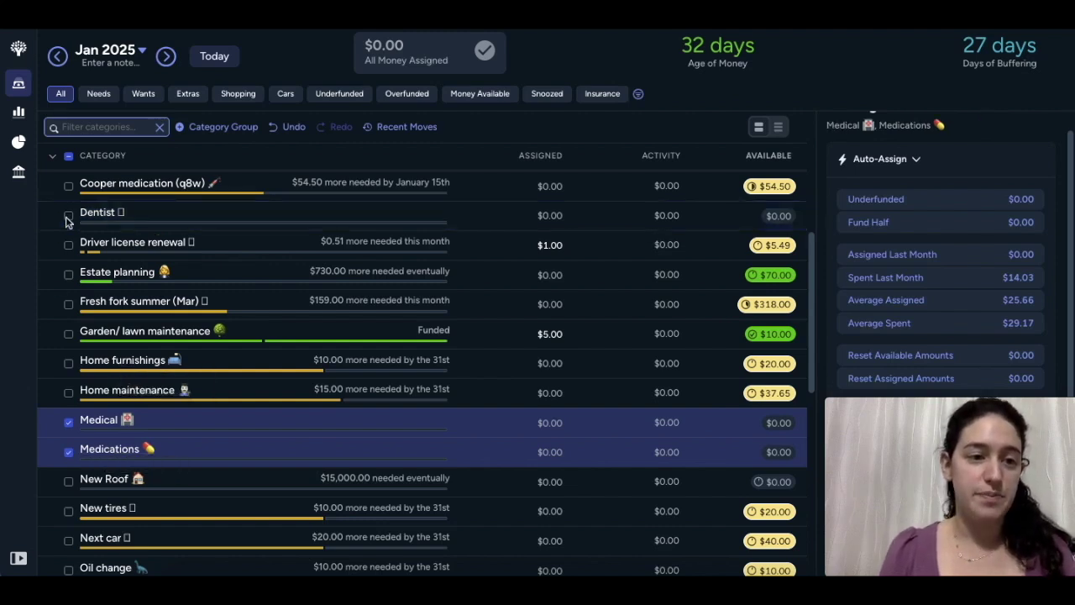
left_click(69, 422)
left_click(69, 452)
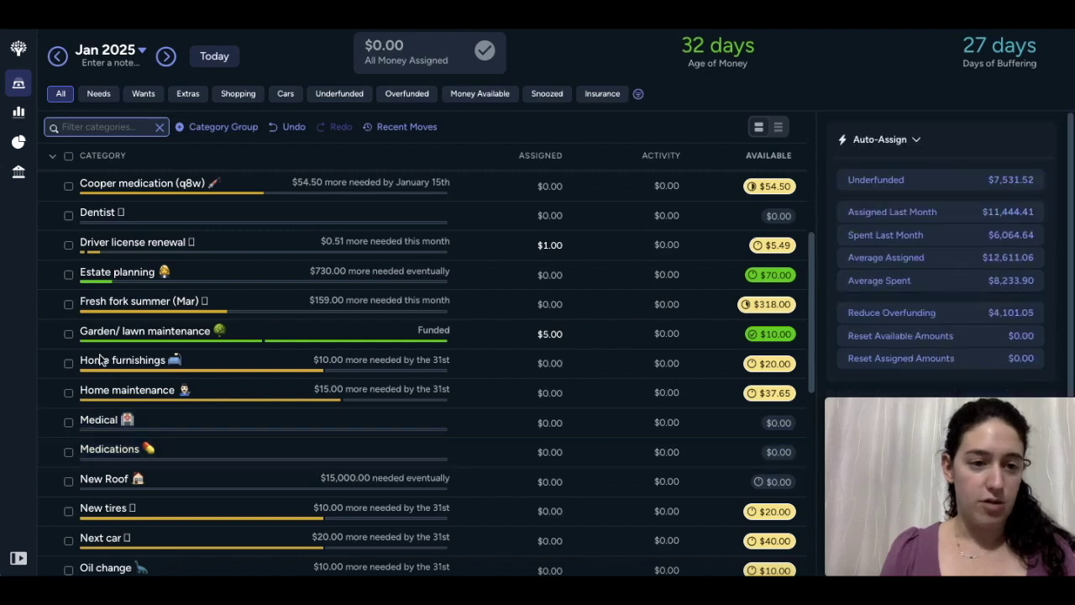
- Review the targets of the Driver license renewal, Estate planning and Fresh fork summer (Mar) categories
left_click(156, 249)
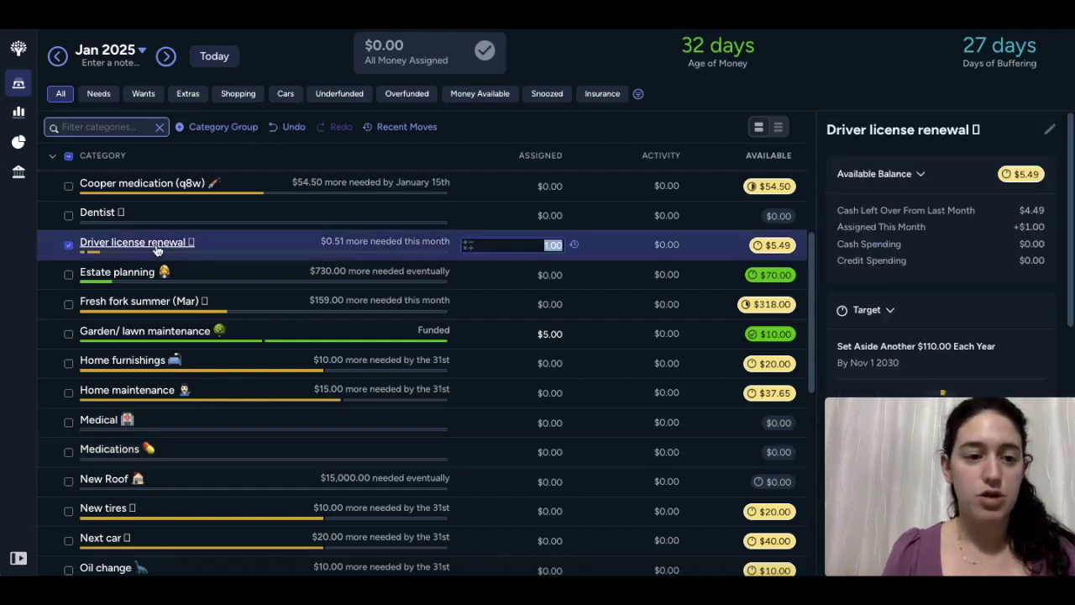
left_click(146, 277)
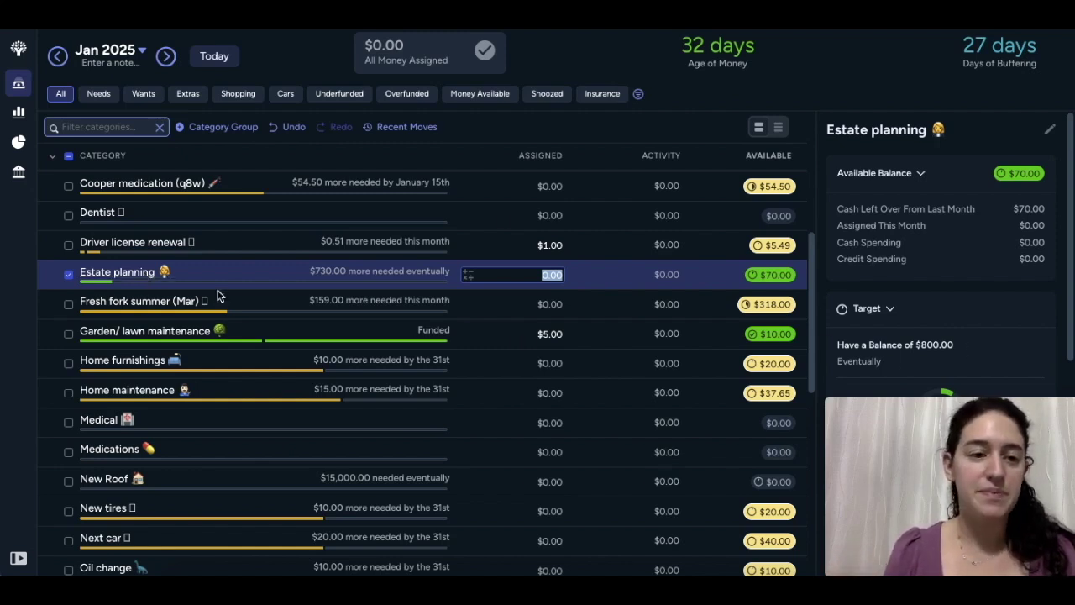
left_click(68, 275)
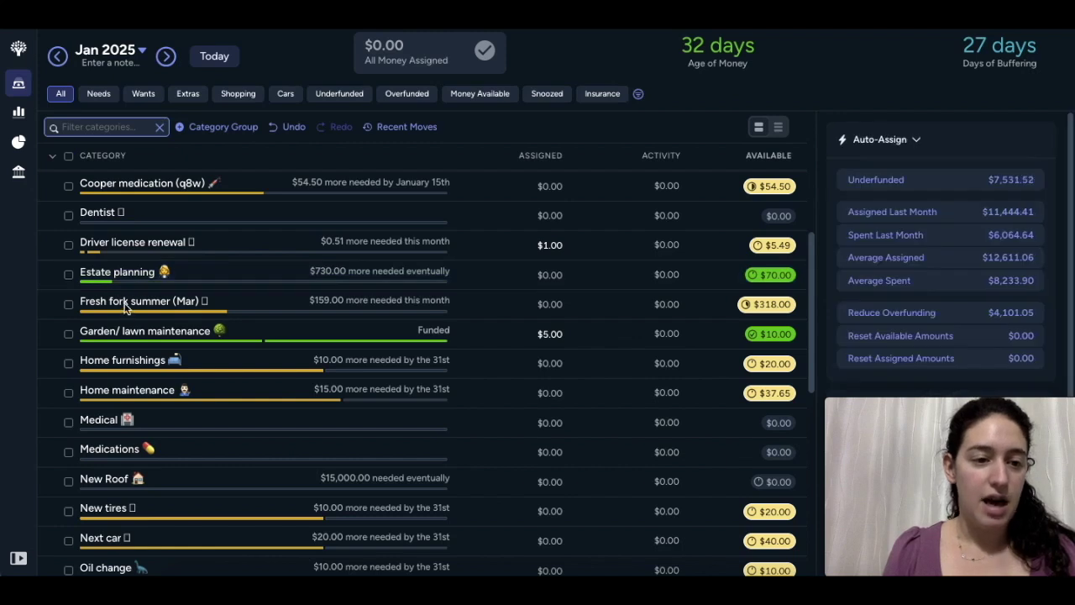
left_click(126, 308)
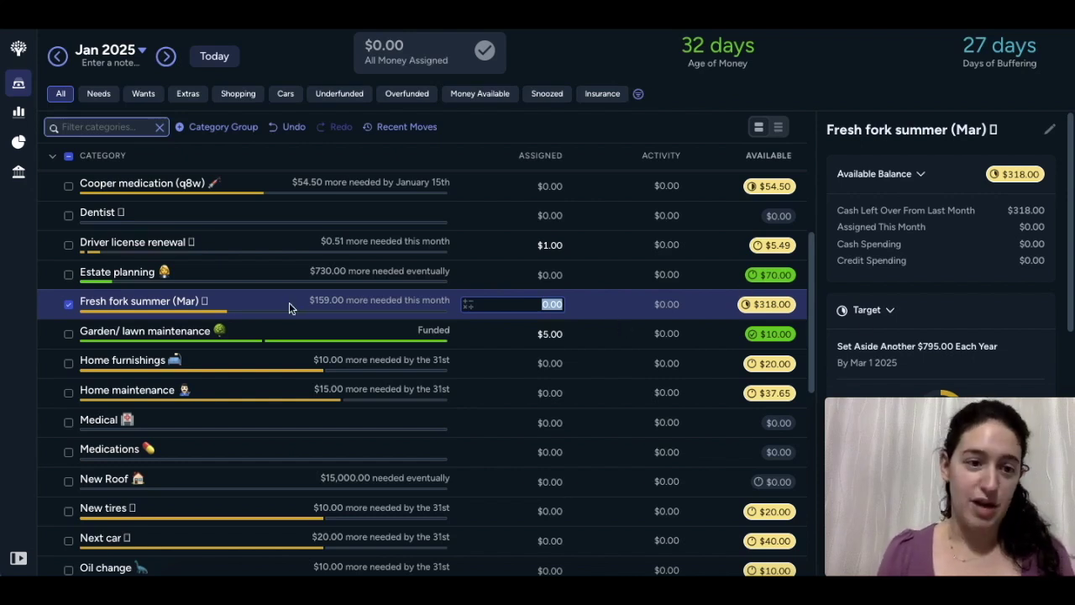
left_click(69, 305)
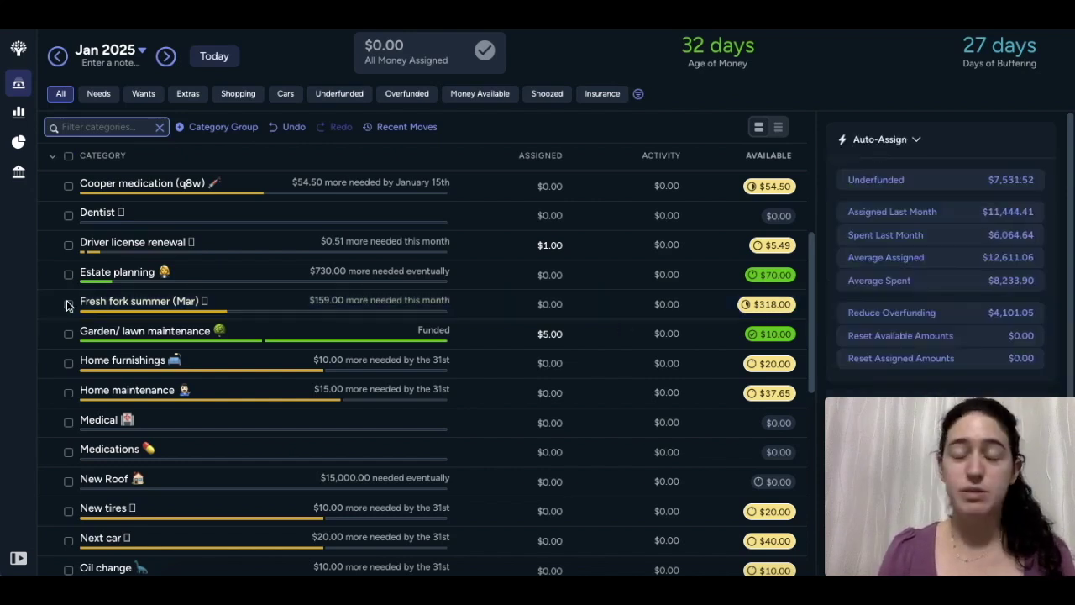
- Review the monthly targets of the Garden/ lawn maintenance, Home furnishings and Home maintenance categories
left_click(244, 340)
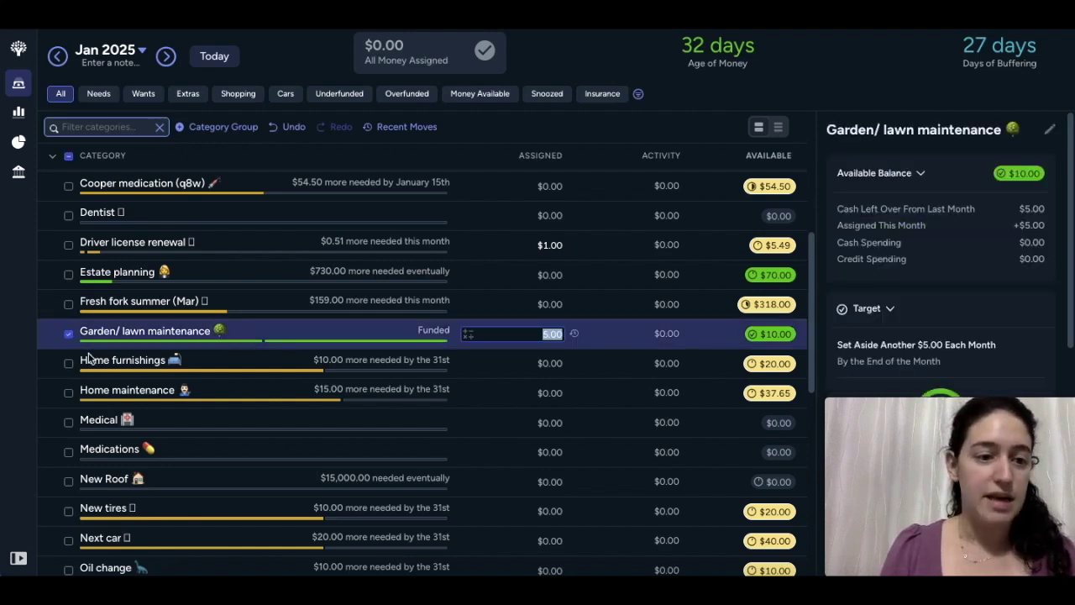
left_click(69, 334)
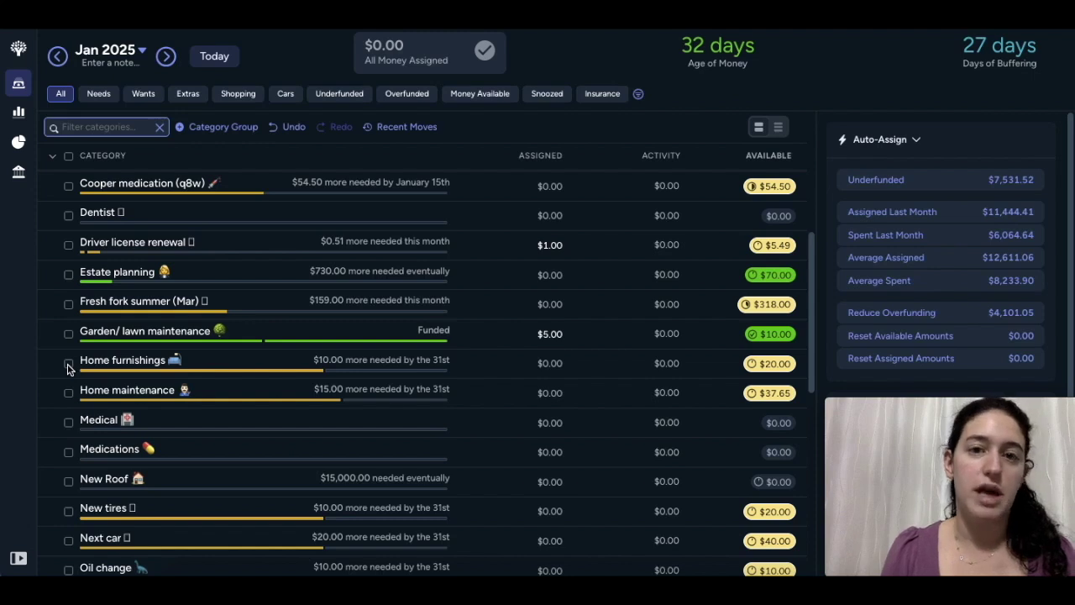
left_click(69, 366)
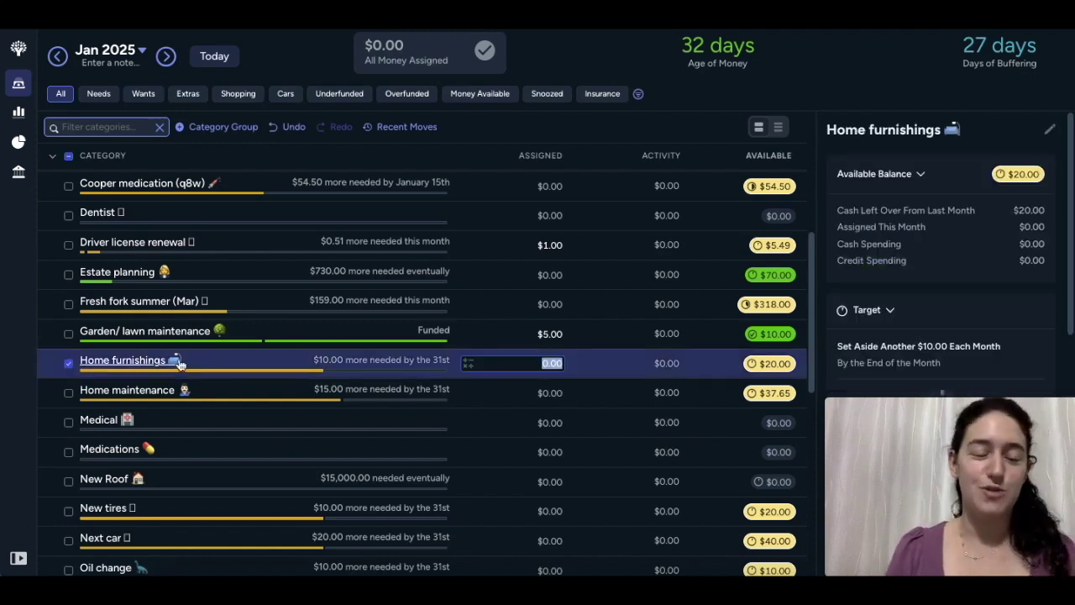
left_click(69, 365)
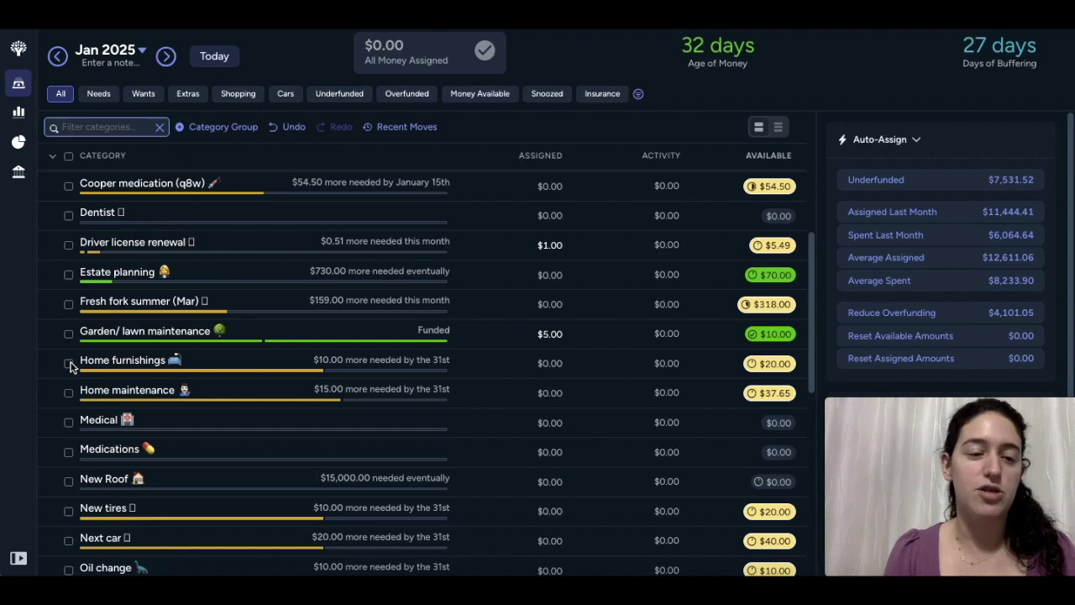
left_click(120, 393)
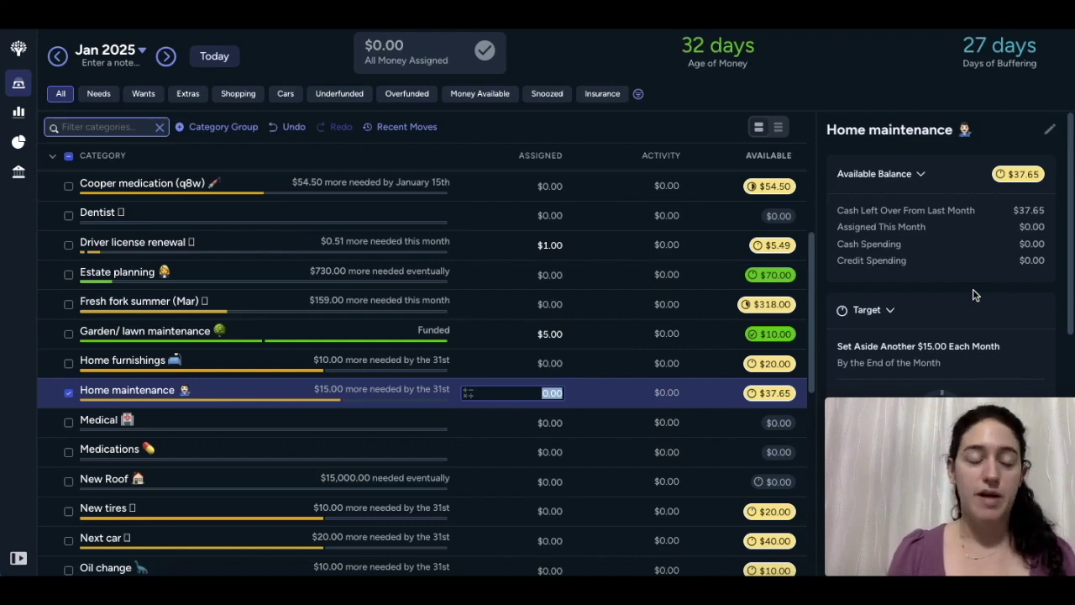
left_click(69, 395)
- Review the New Roof balance target, compare New tires and Next car together, and check Next car's monthly target
scroll(263, 380, "down", 3)
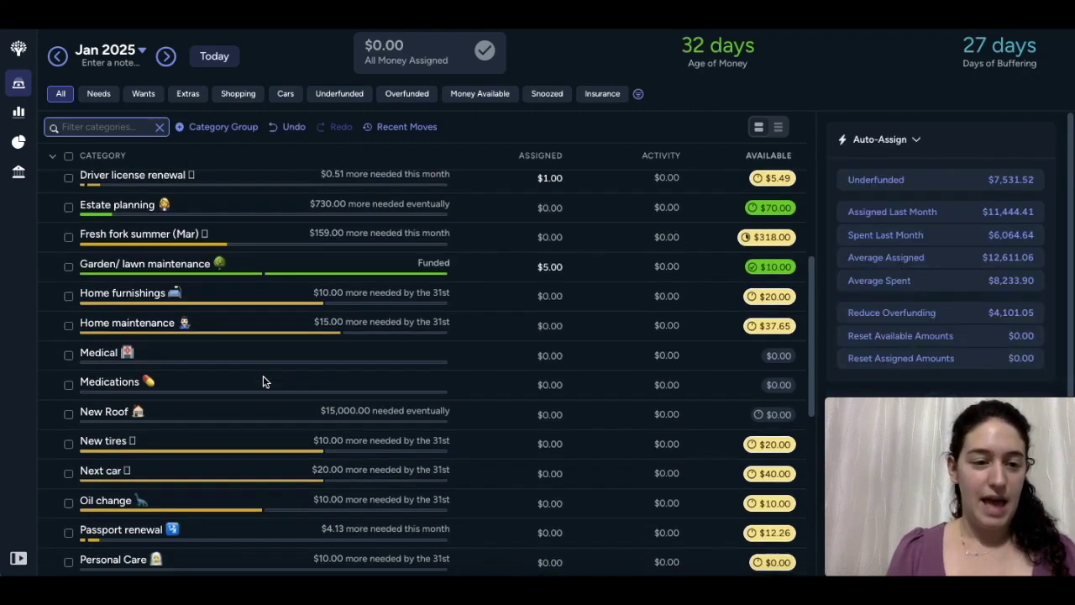
left_click(233, 345)
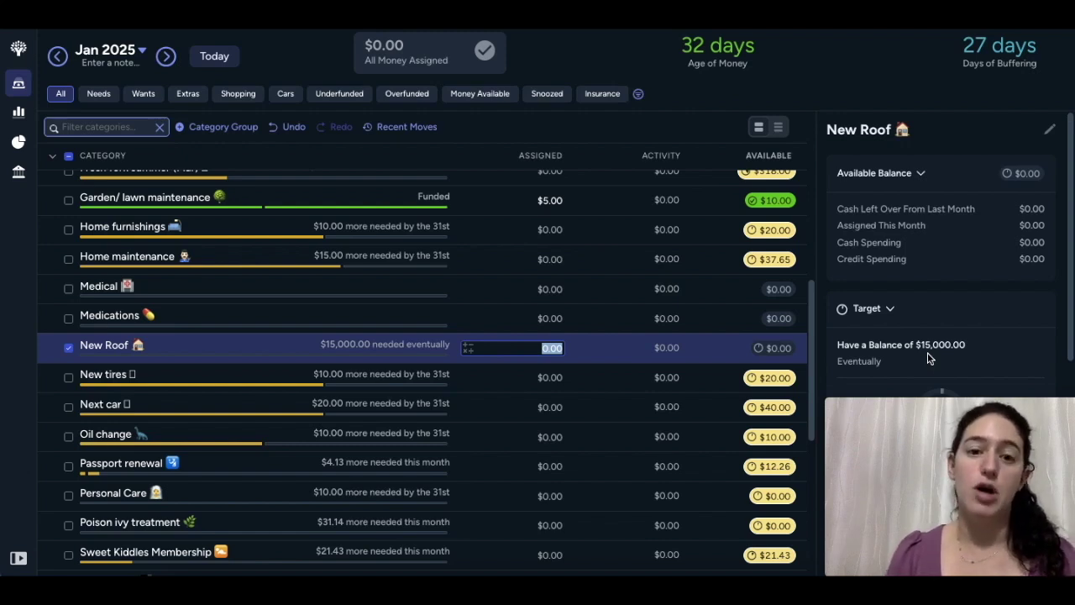
left_click(70, 350)
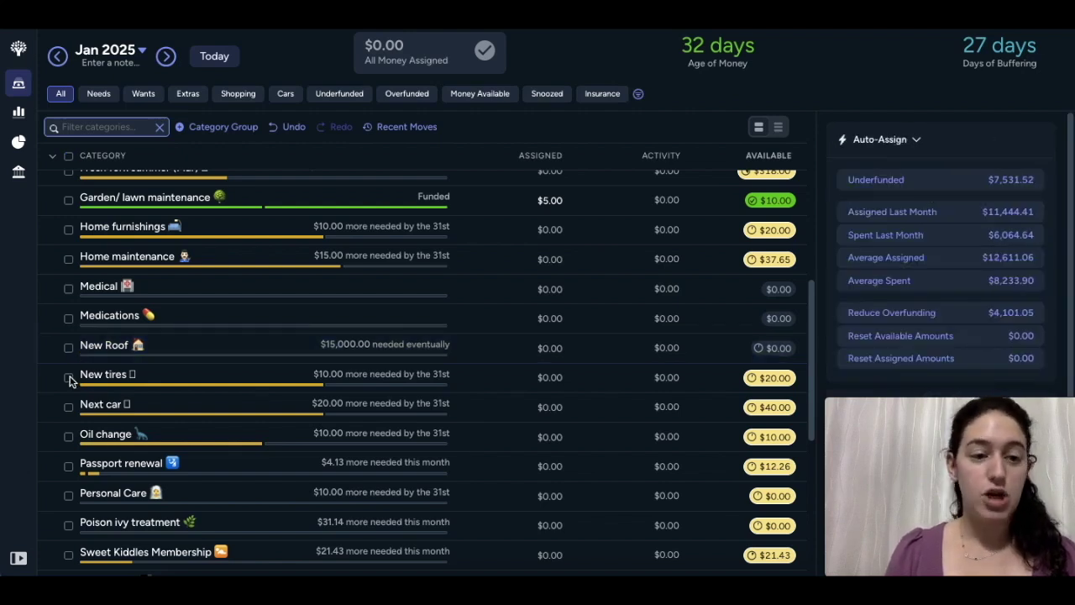
left_click(69, 378)
left_click(68, 407)
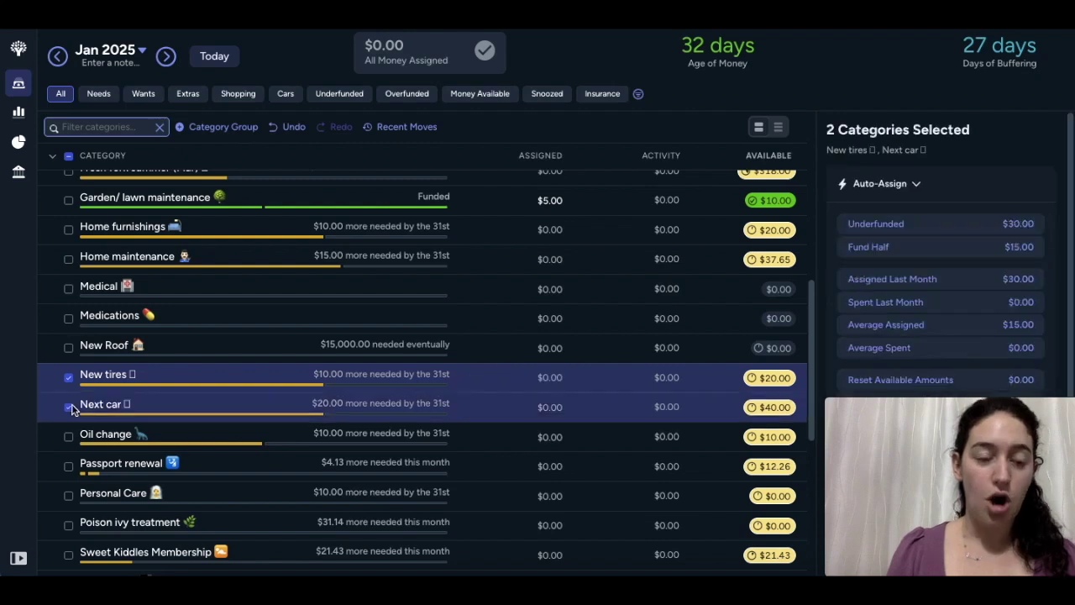
left_click(69, 378)
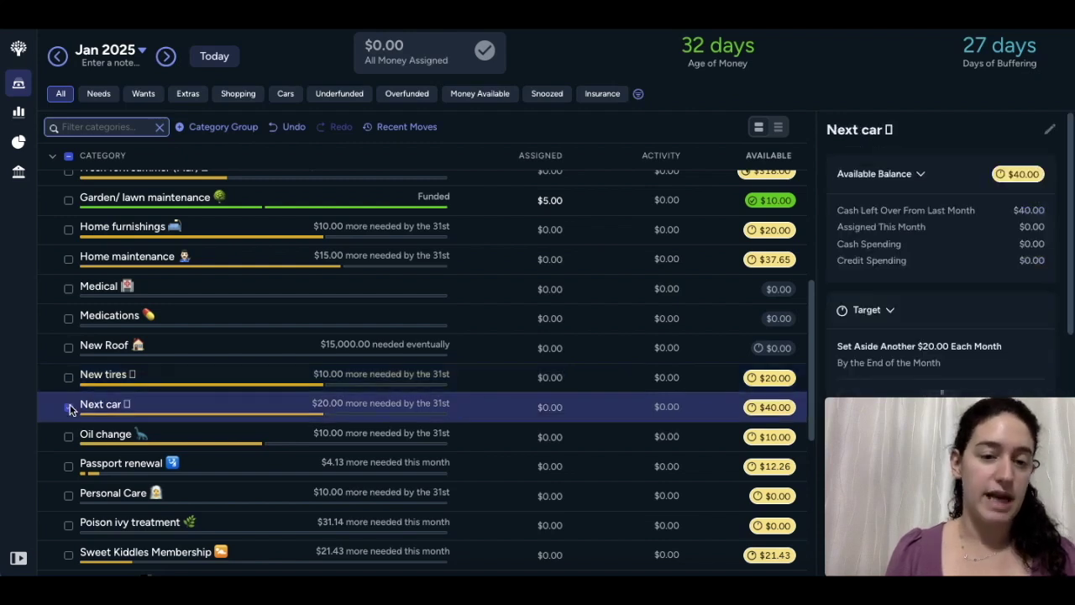
left_click(68, 407)
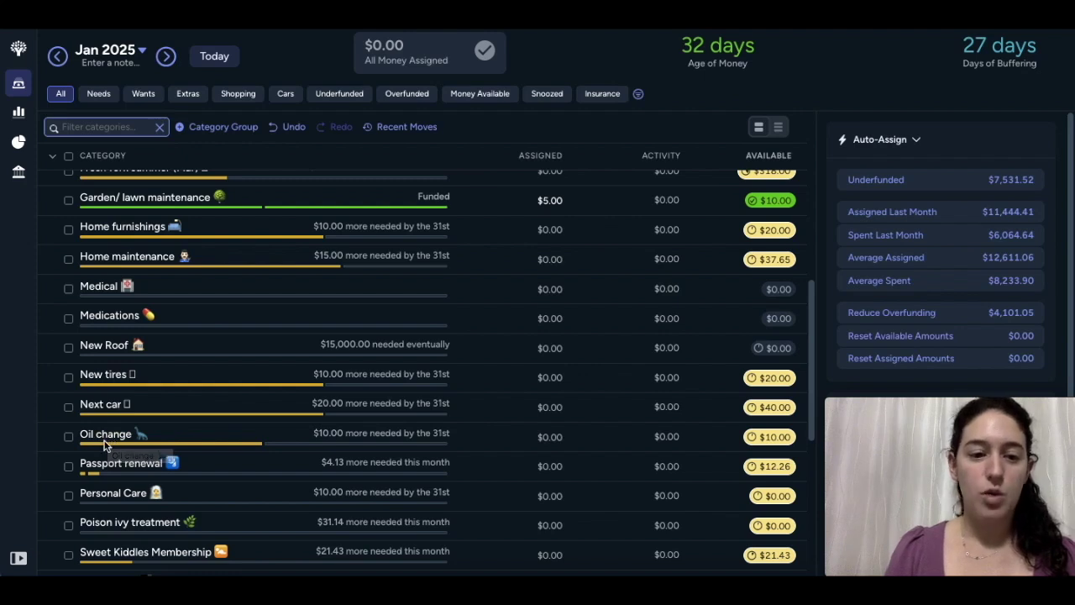
- Check Personal Care's assigned and spent averages, set its monthly target to $40, and clear the selection
scroll(105, 444, "down", 1)
scroll(105, 445, "down", 1)
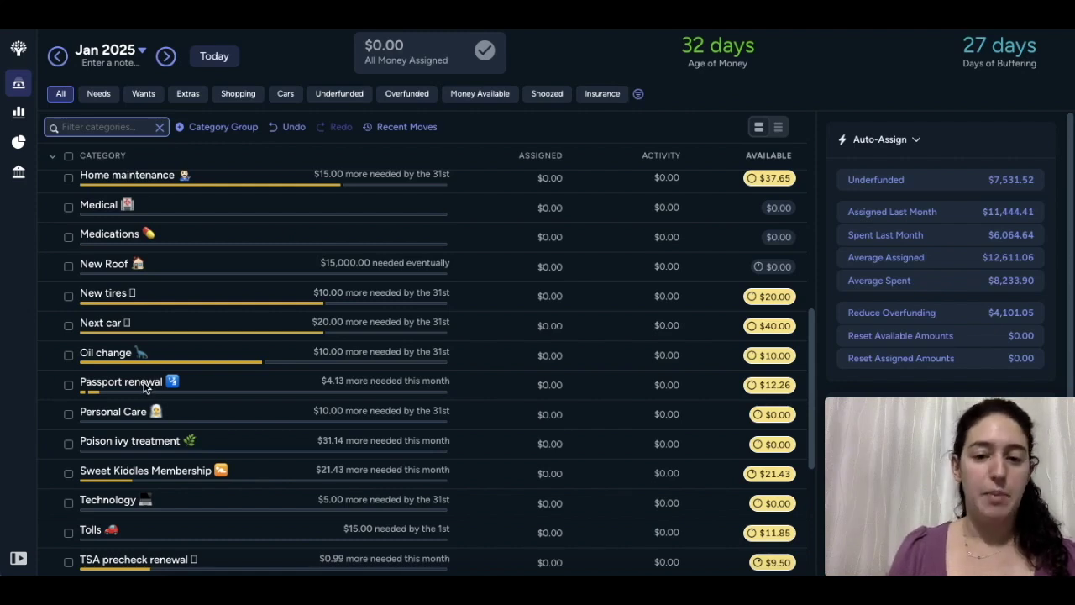
scroll(143, 386, "down", 1)
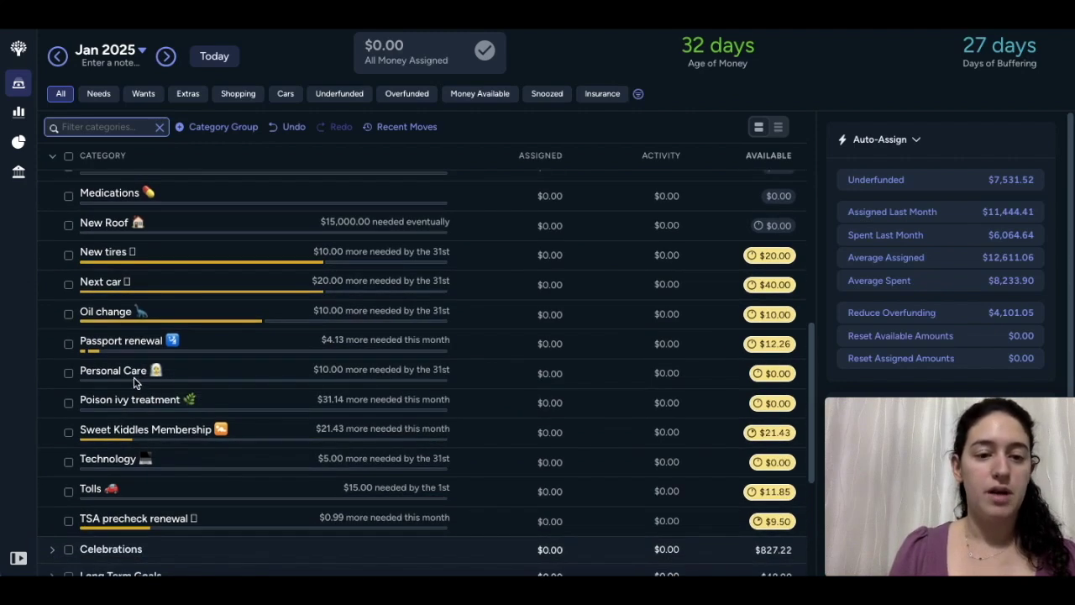
left_click(134, 383)
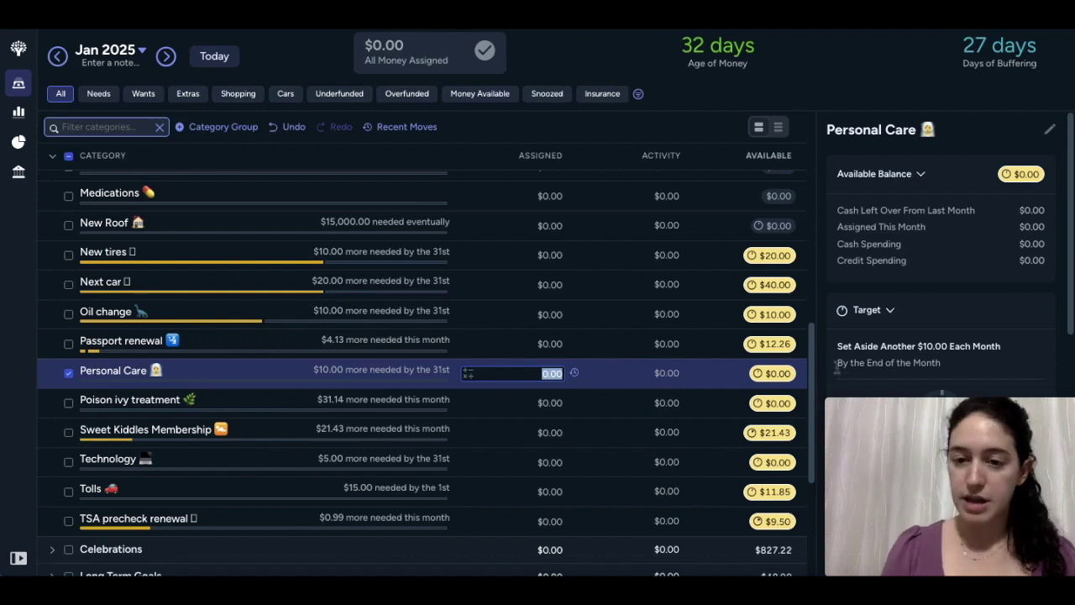
scroll(975, 254, "down", 5)
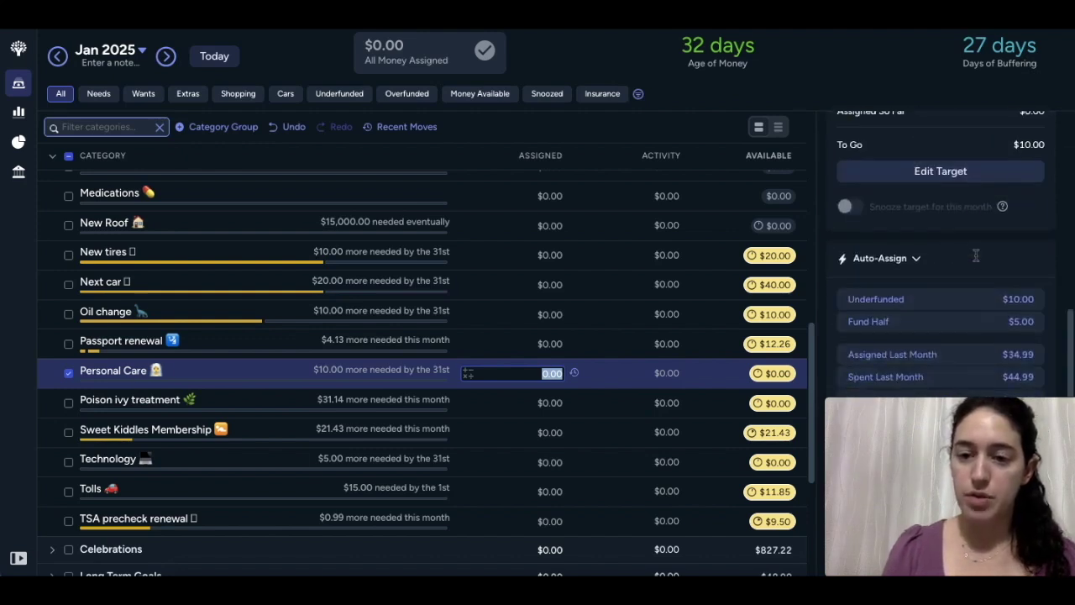
scroll(977, 261, "down", 1)
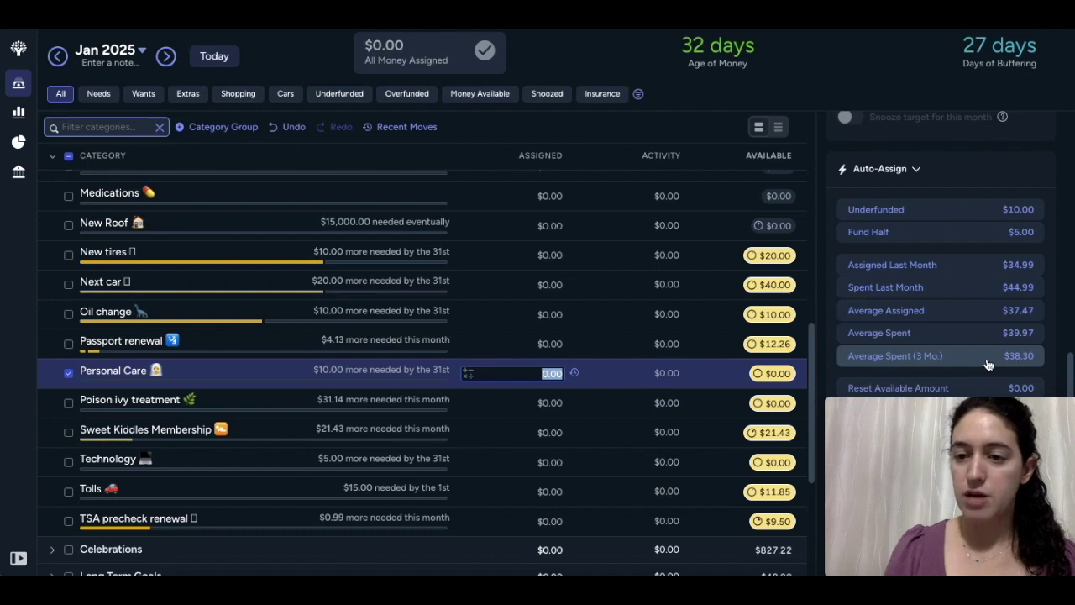
scroll(988, 364, "up", 5)
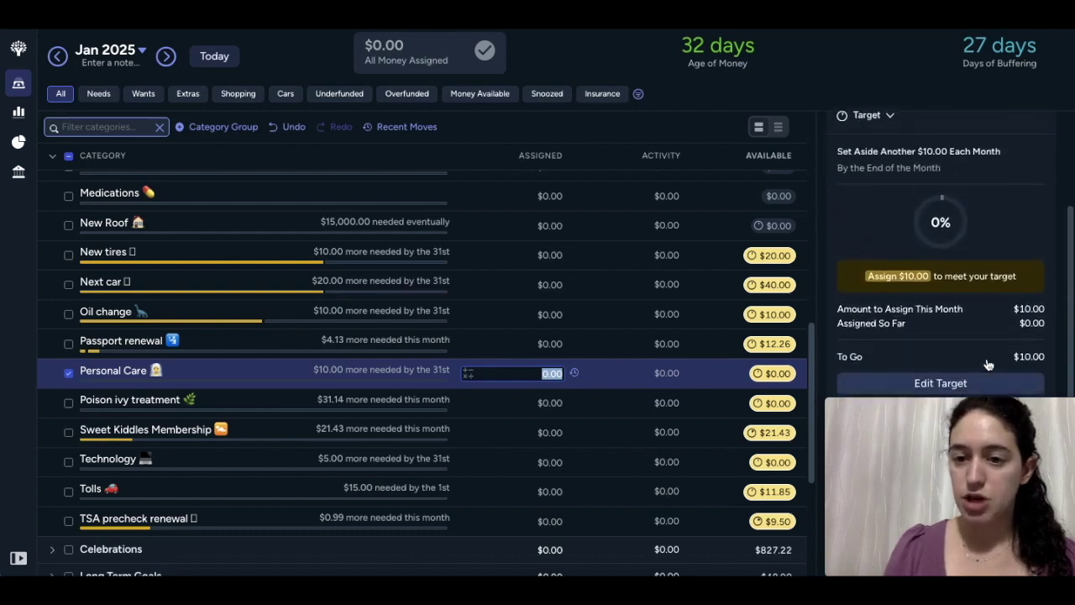
left_click(978, 387)
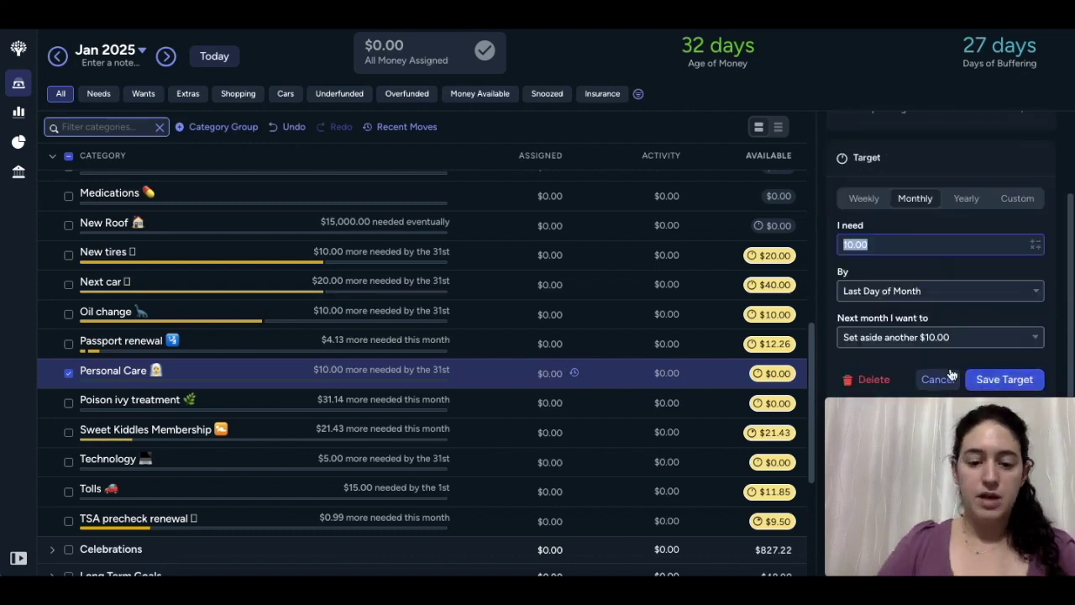
type("40")
mouse_move(1069, 413)
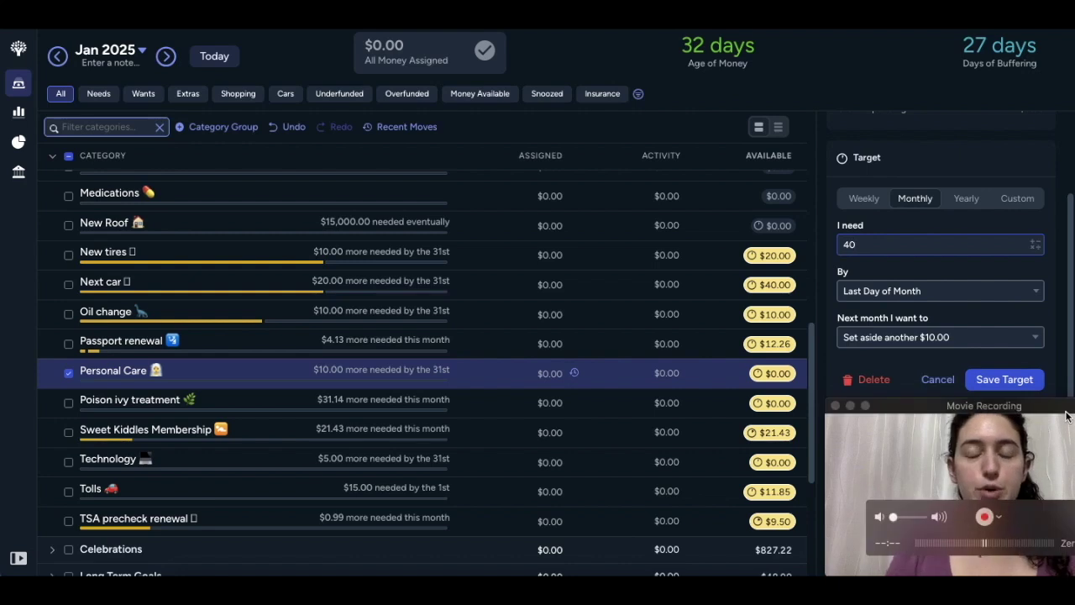
left_click(1001, 378)
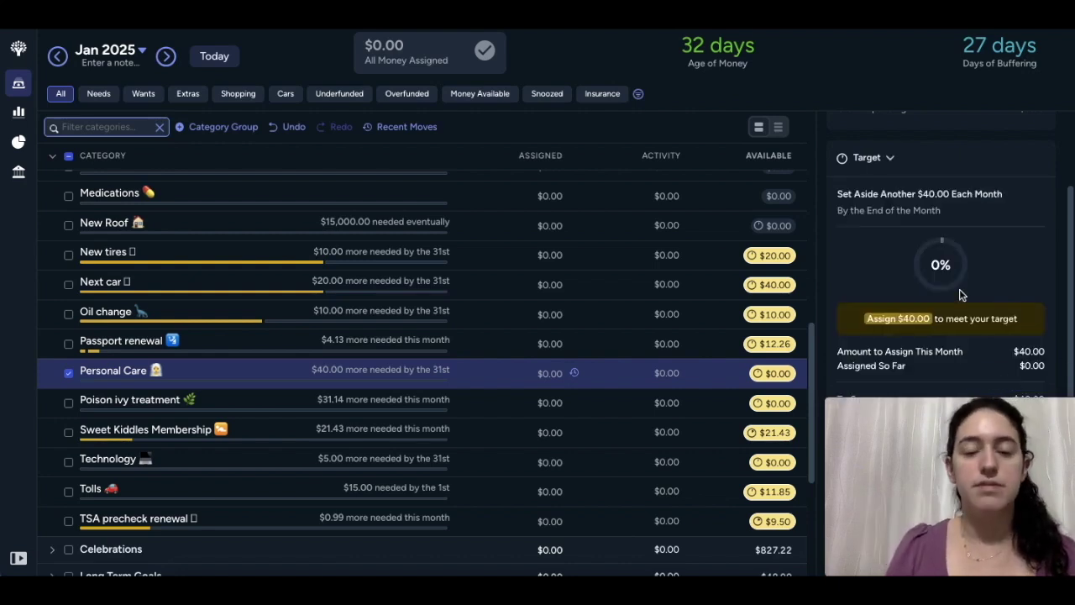
left_click(68, 372)
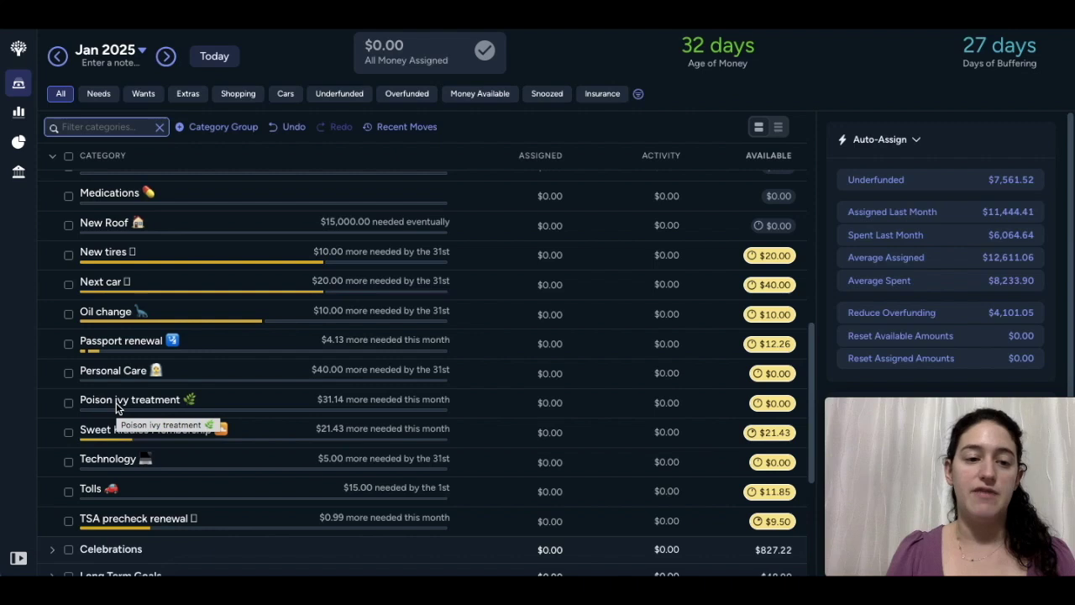
- Review the targets of the Poison ivy treatment, Sweet Kiddles Membership and TSA precheck renewal categories
left_click(257, 402)
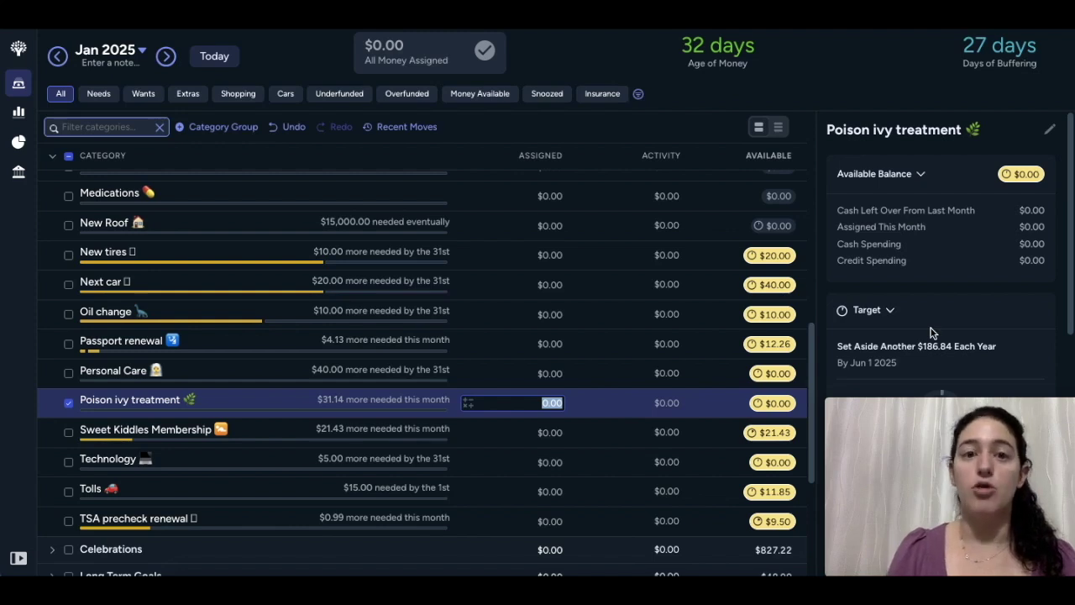
scroll(931, 333, "down", 1)
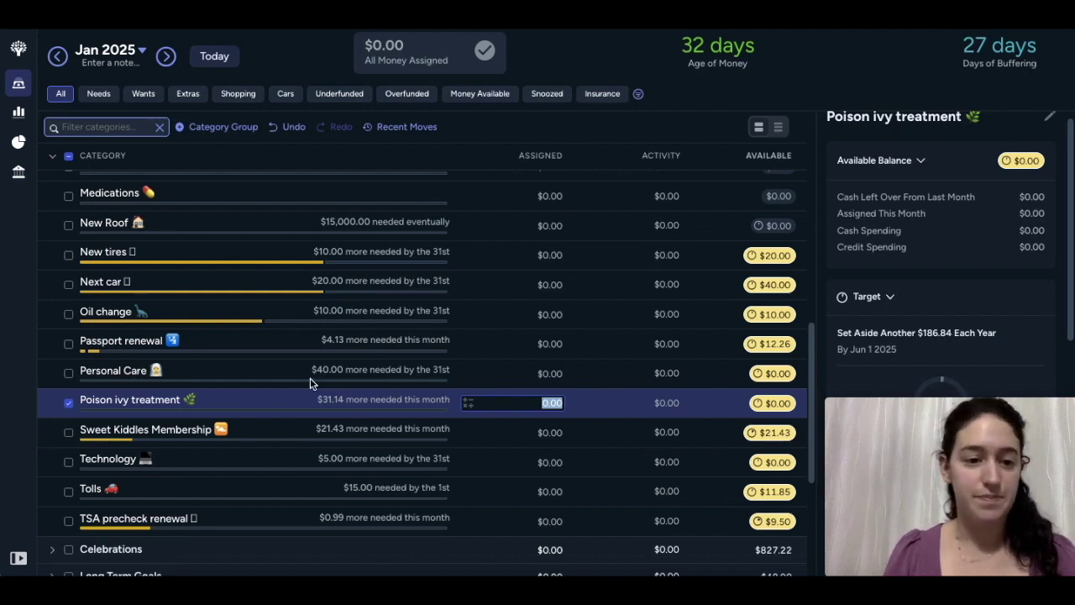
left_click(68, 406)
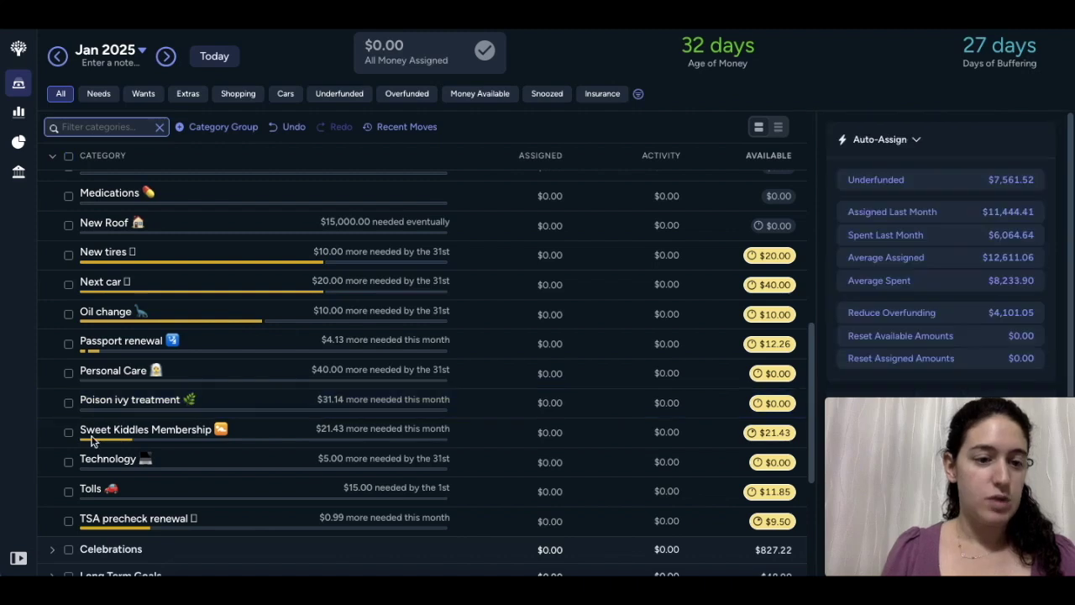
left_click(93, 440)
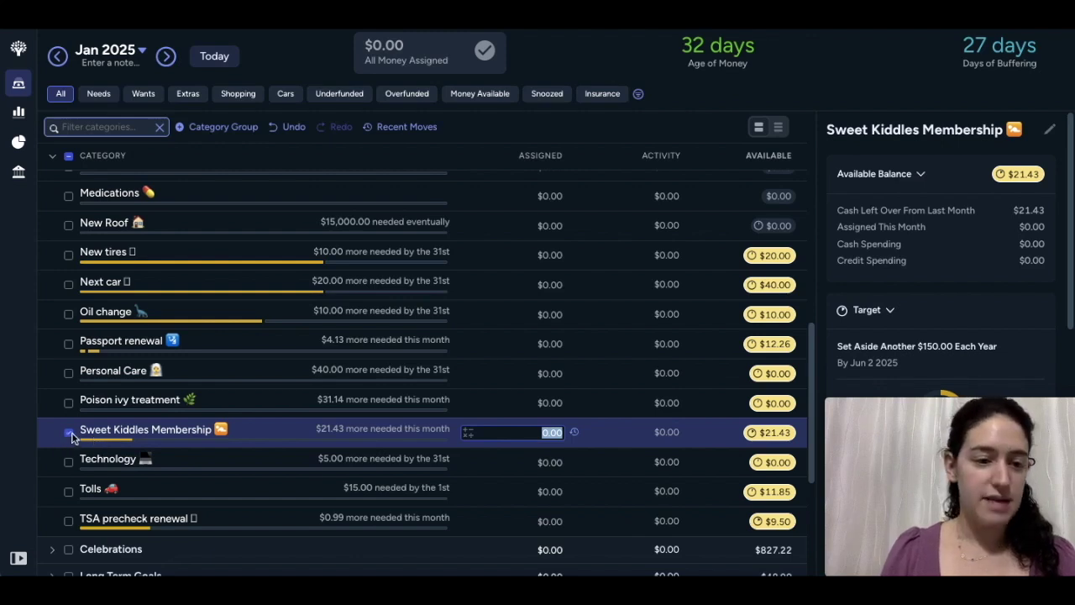
left_click(69, 433)
scroll(84, 464, "down", 1)
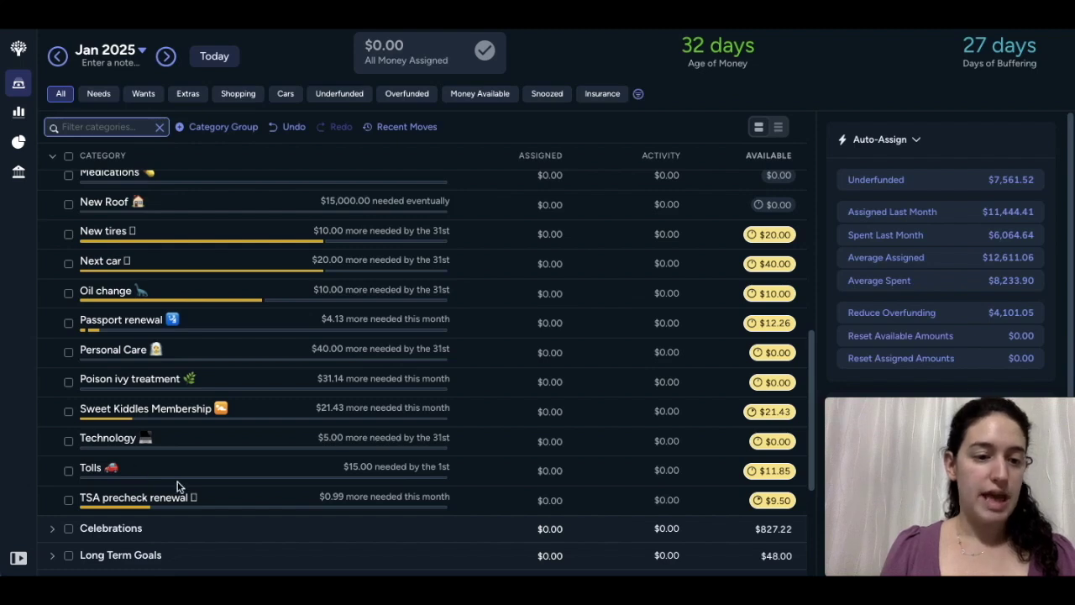
left_click(204, 502)
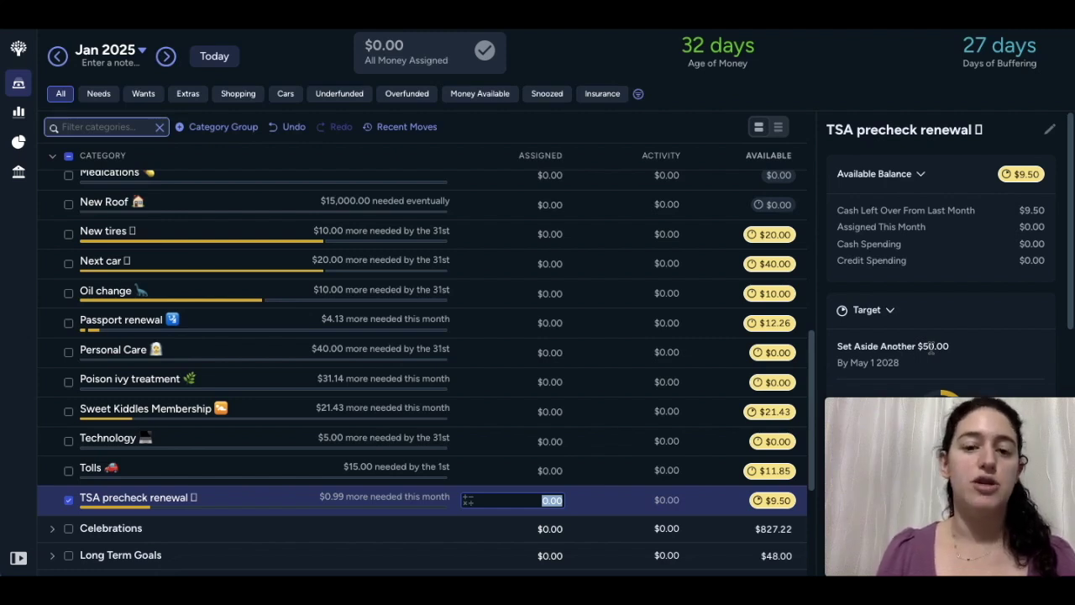
left_click(69, 501)
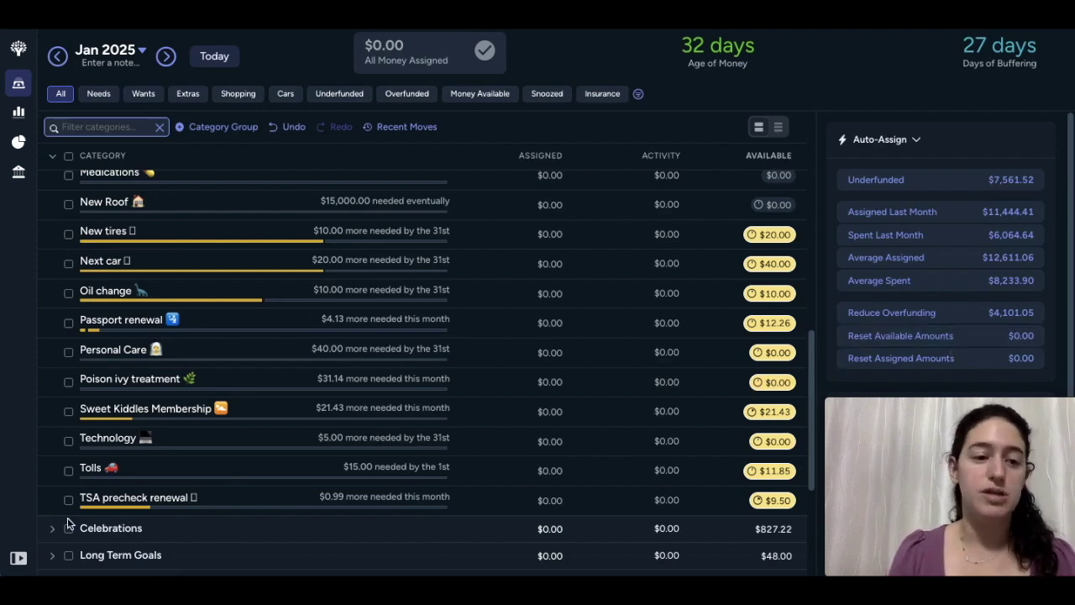
- Collapse the True Expenses group and expand the Celebrations group to look over its categories
scroll(137, 477, "up", 8)
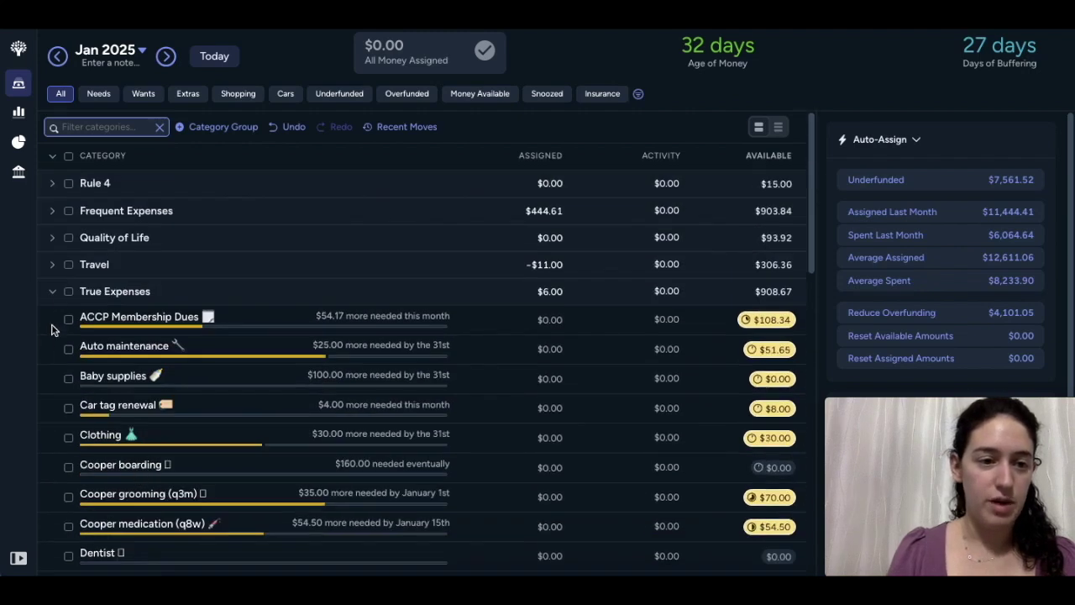
left_click(52, 292)
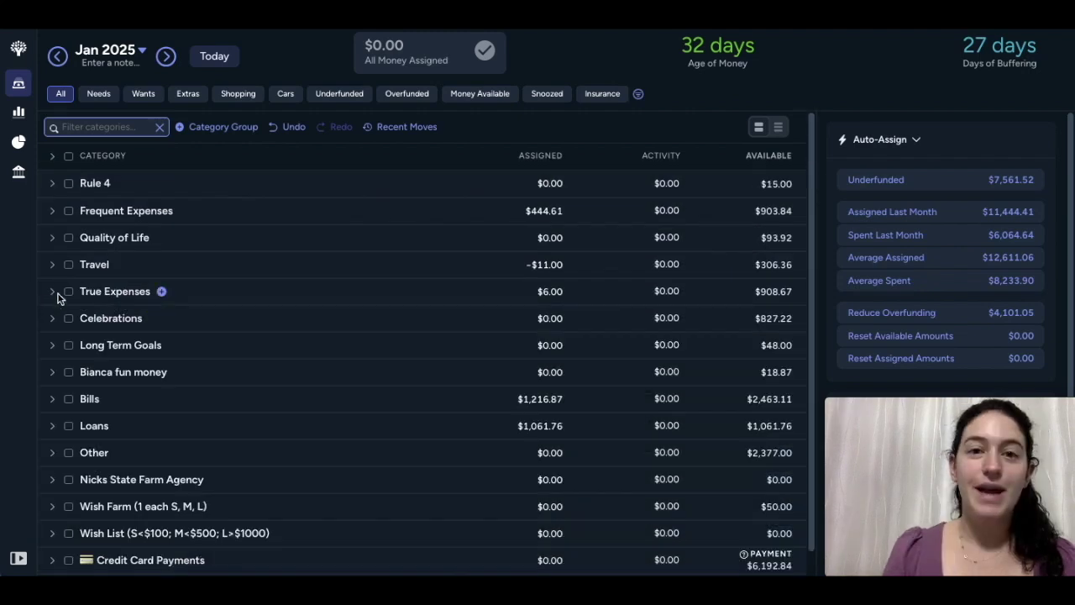
left_click(52, 322)
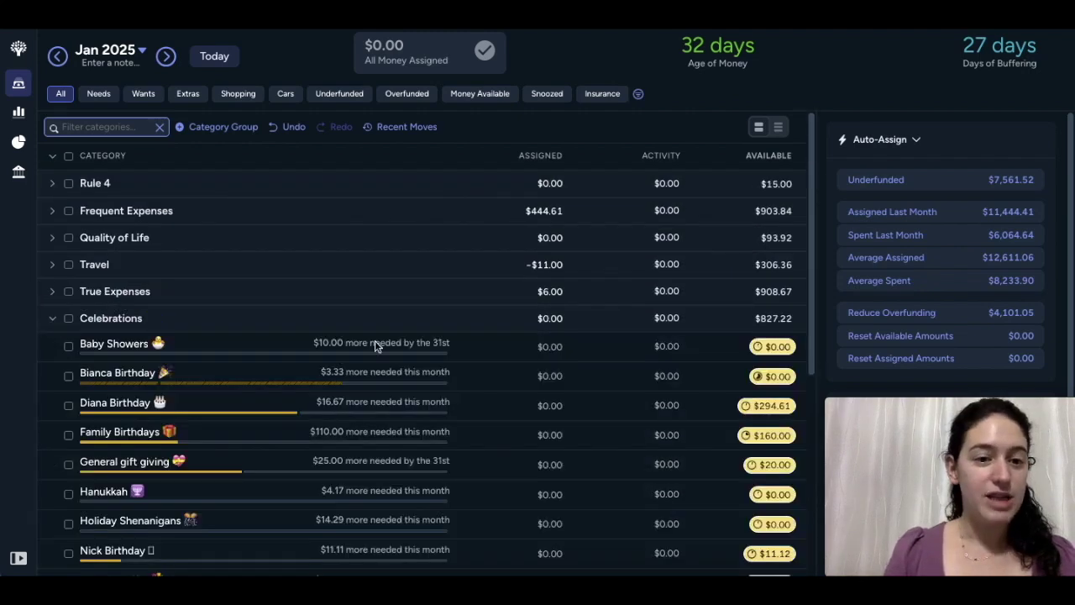
scroll(374, 343, "down", 3)
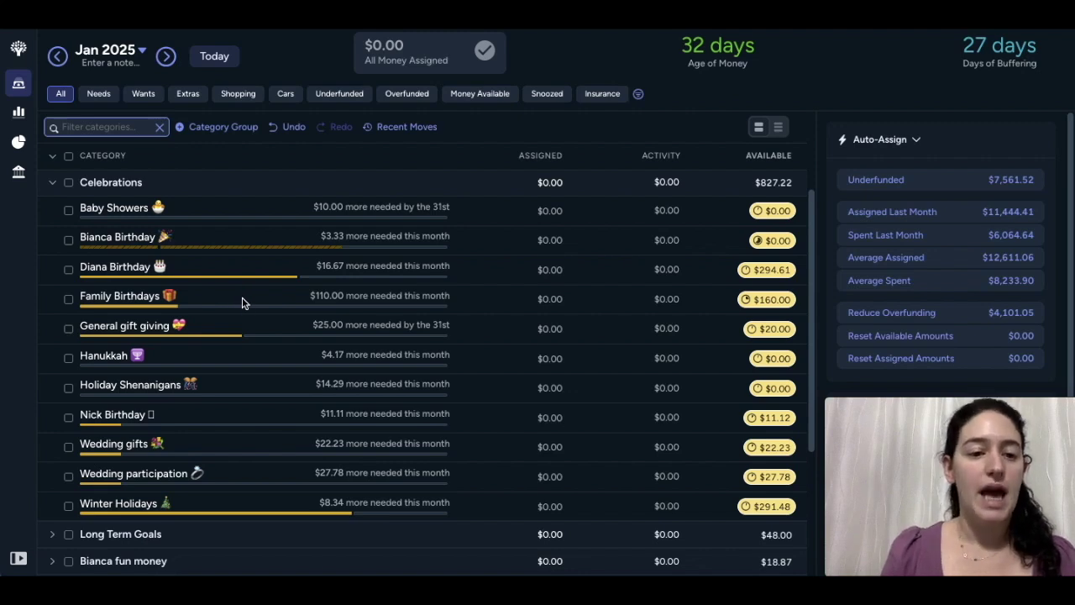
scroll(256, 332, "down", 1)
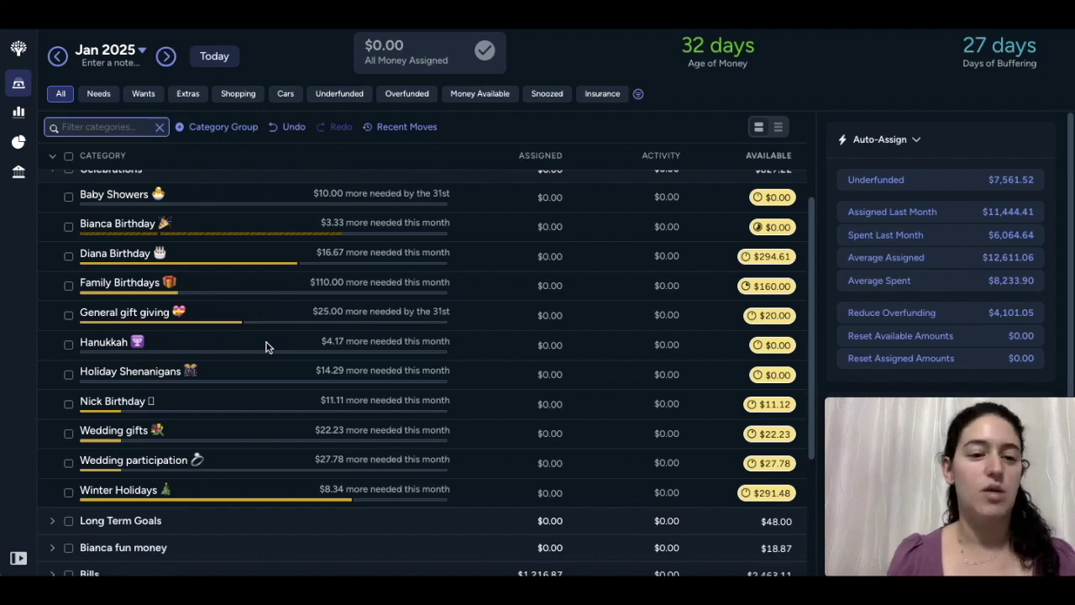
- Review the targets of the Hanukkah, Holiday Shenanigans and Wedding gifts categories
left_click(265, 346)
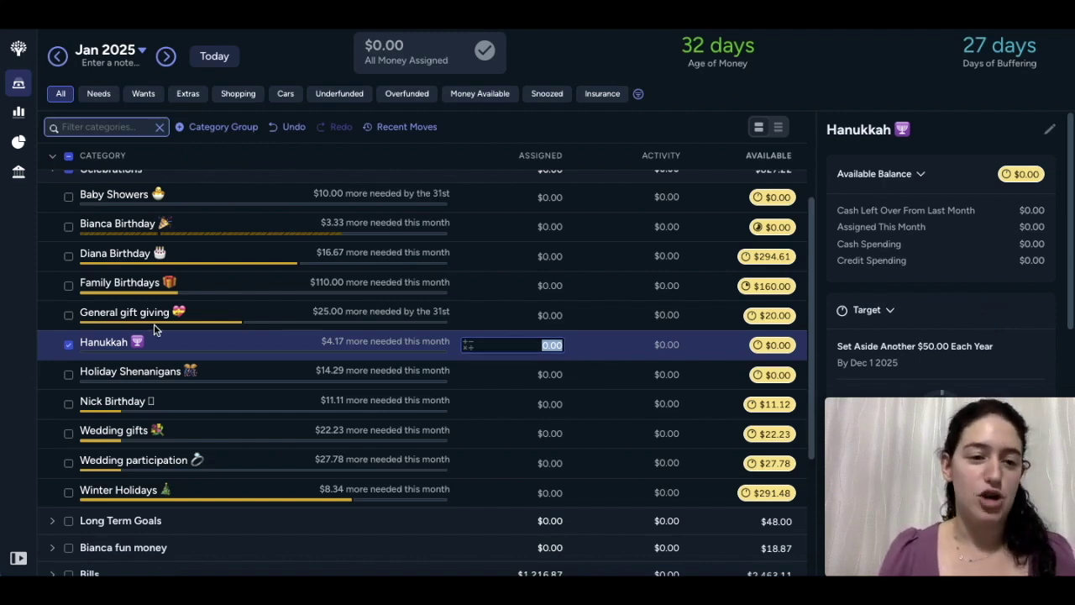
left_click(69, 349)
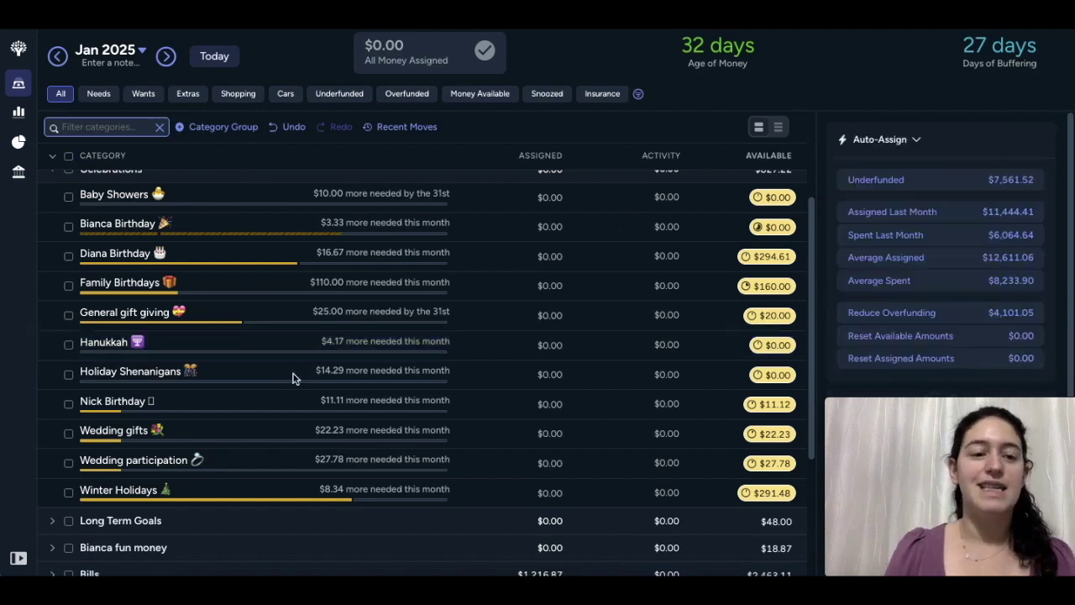
left_click(282, 379)
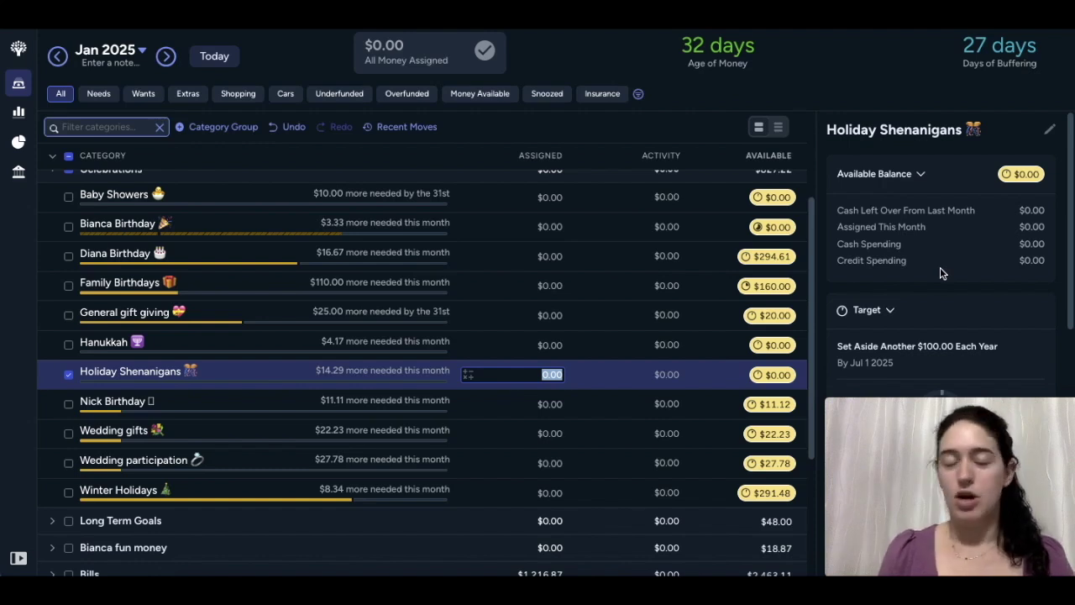
left_click(69, 374)
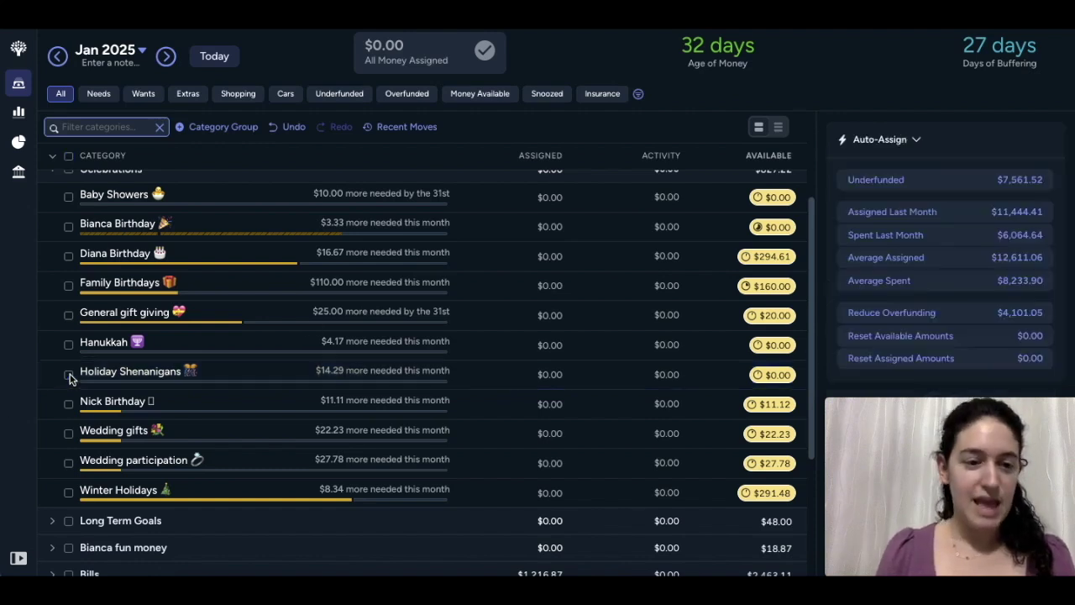
left_click(264, 432)
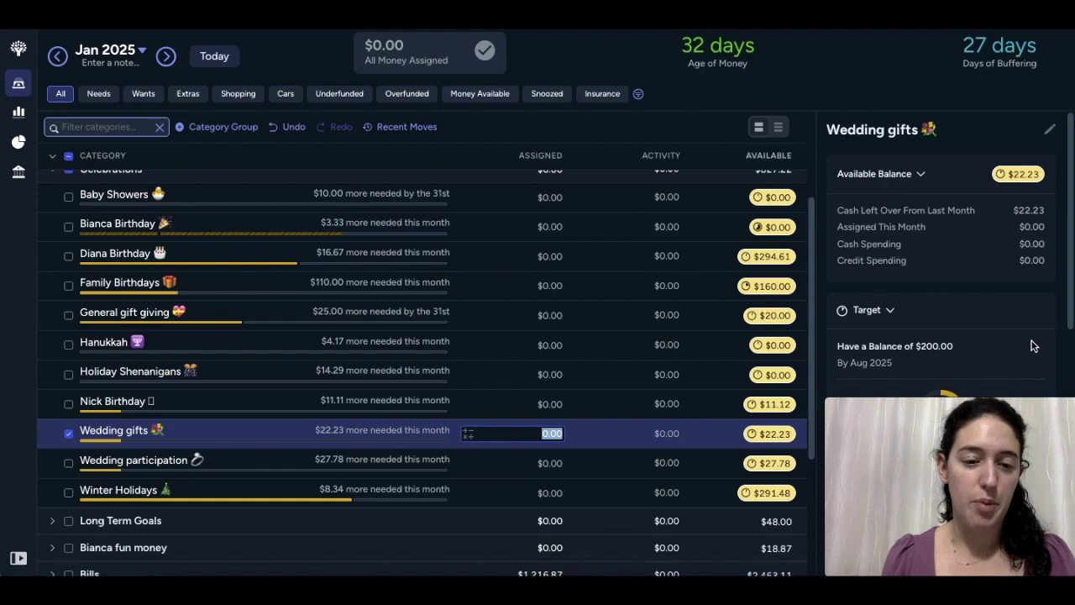
left_click(71, 435)
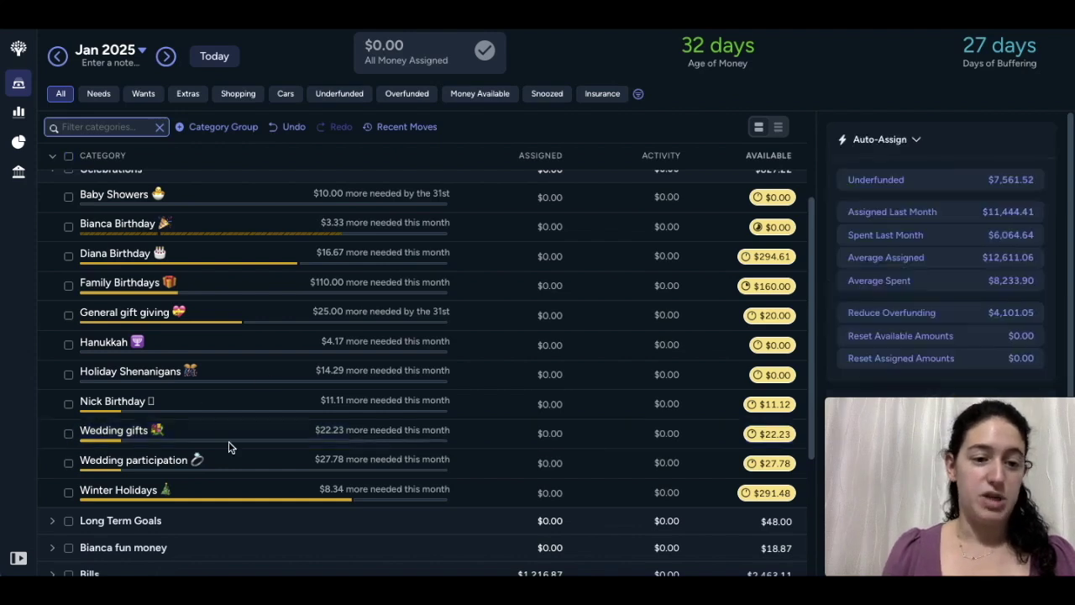
- Set the Winter Holidays category's yearly set-aside target to $300 and check the updated target
left_click(271, 494)
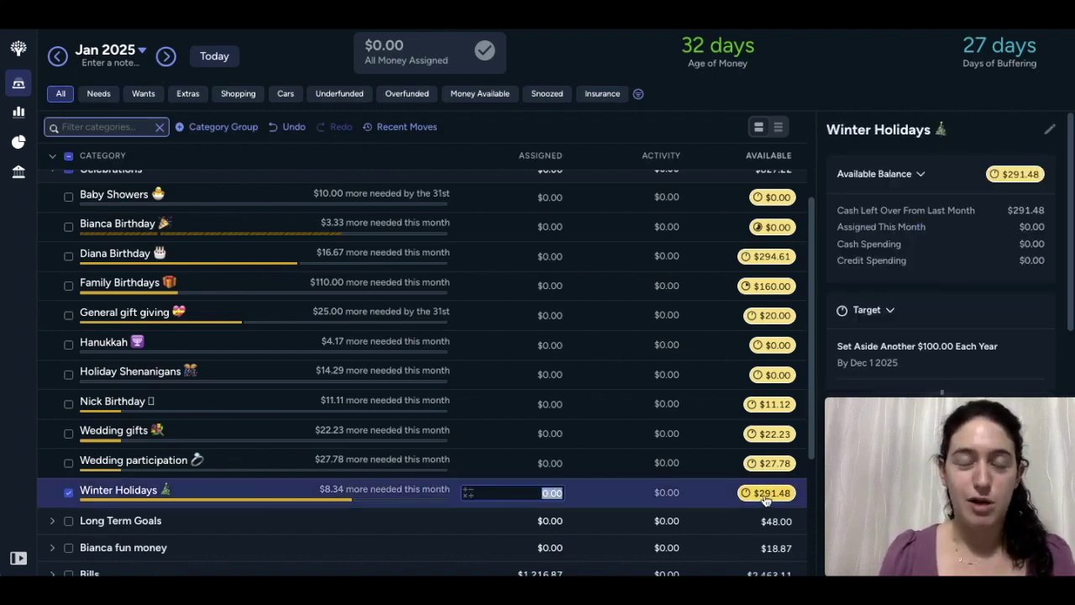
mouse_move(766, 499)
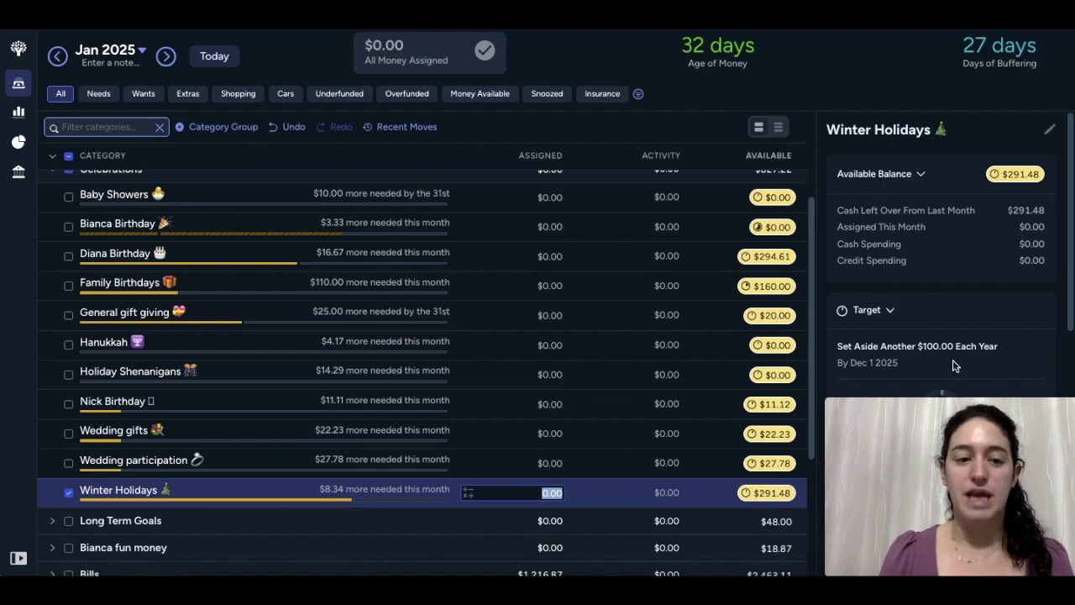
scroll(950, 357, "down", 3)
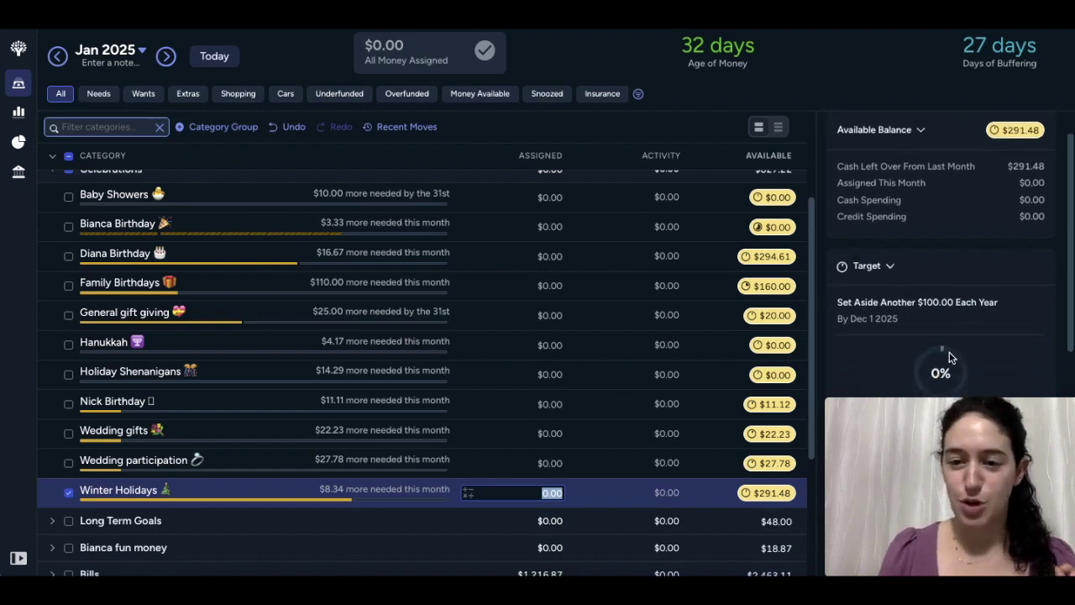
scroll(949, 357, "down", 2)
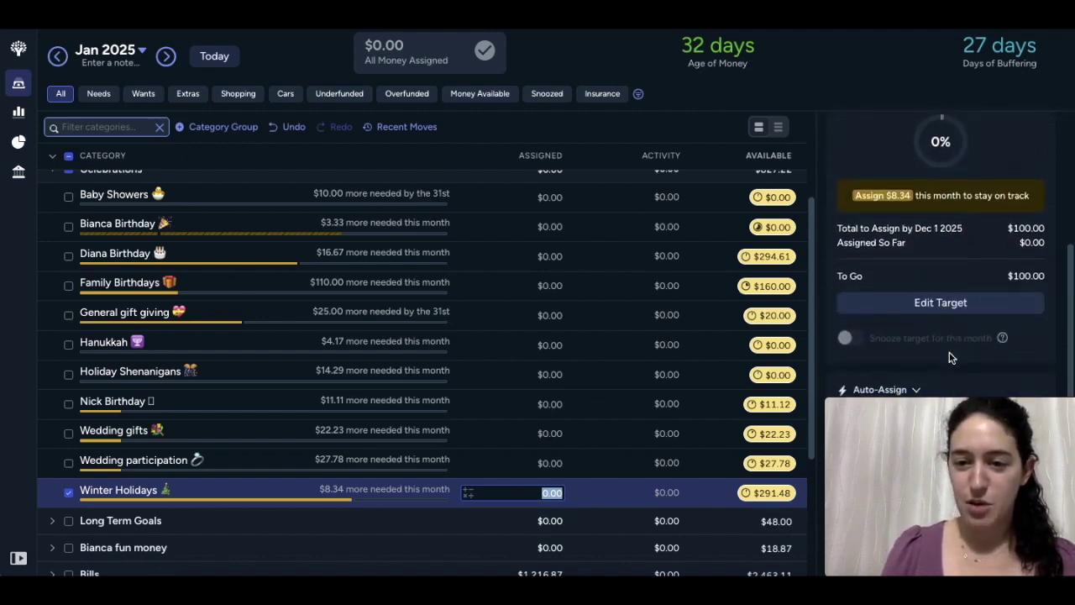
left_click(962, 308)
type("300")
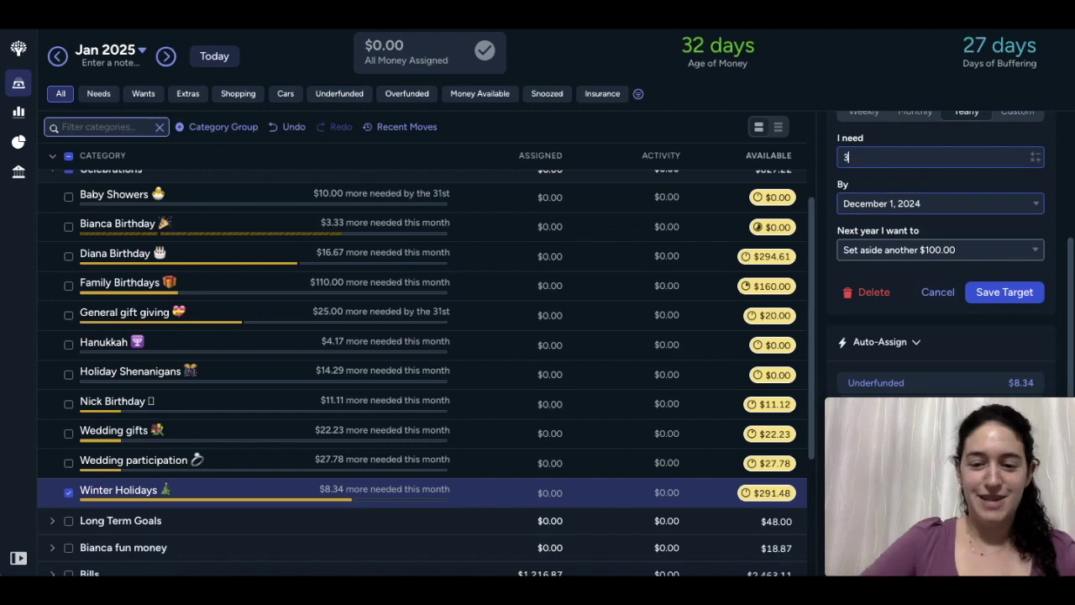
left_click(1023, 293)
scroll(970, 242, "up", 1)
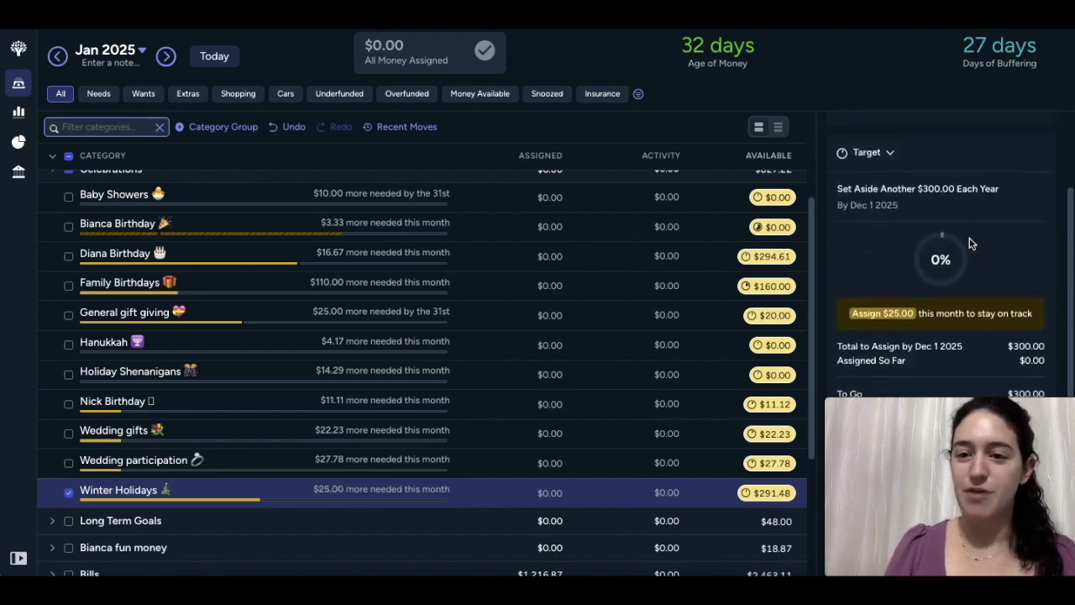
scroll(970, 243, "down", 1)
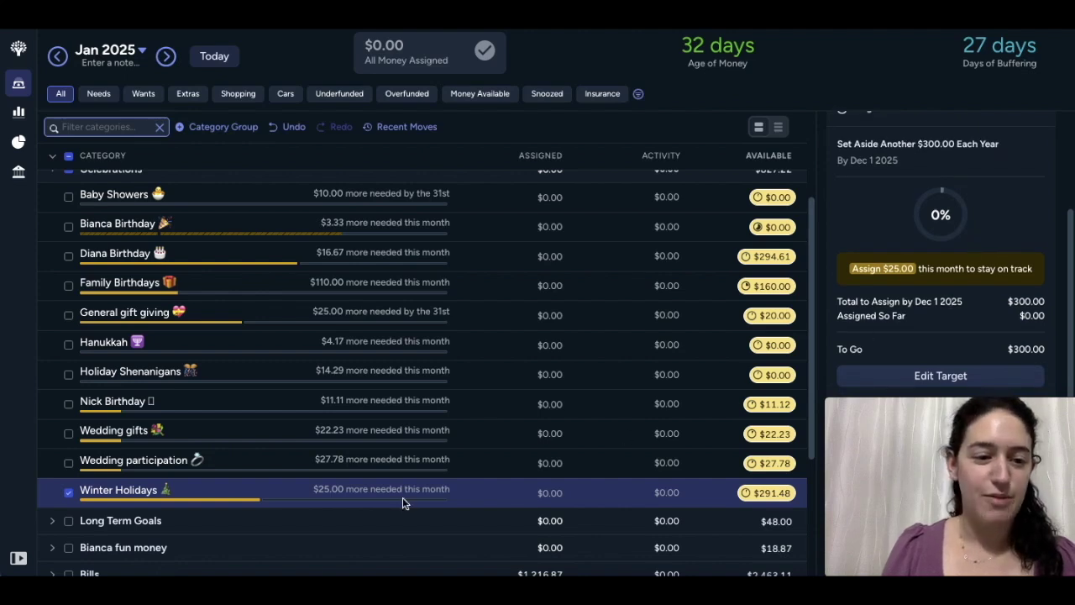
- Collapse the Celebrations group and expand the Long Term Goals group to look over its categories
left_click(69, 494)
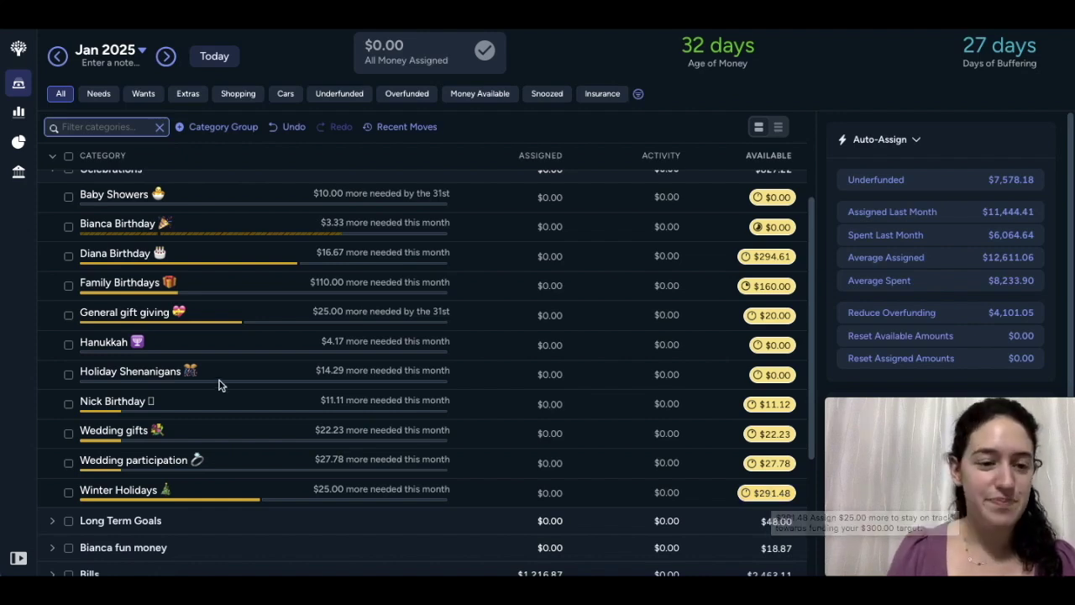
scroll(221, 384, "up", 1)
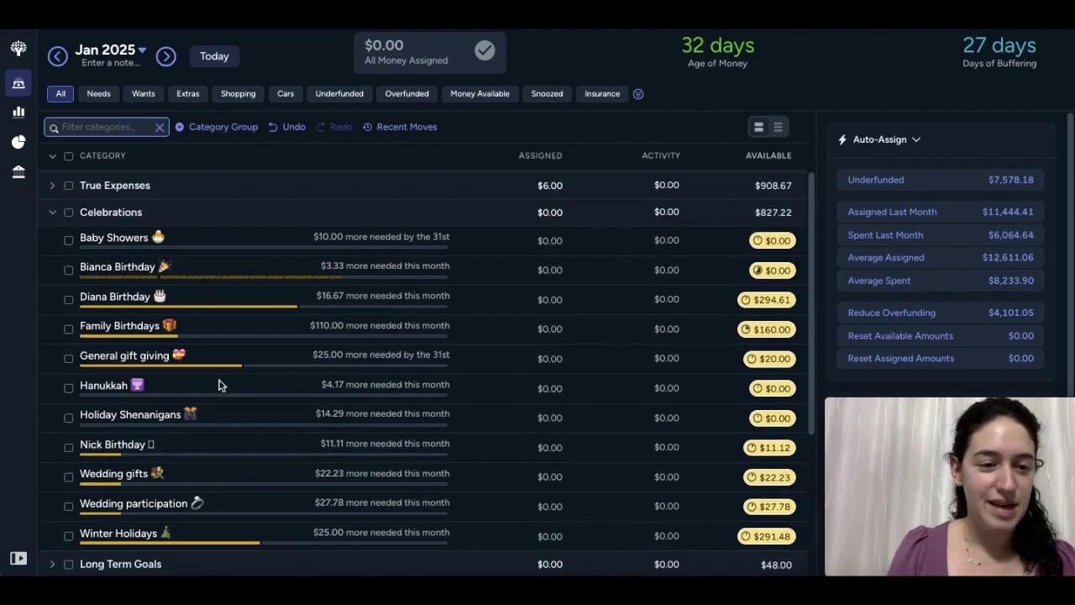
left_click(53, 216)
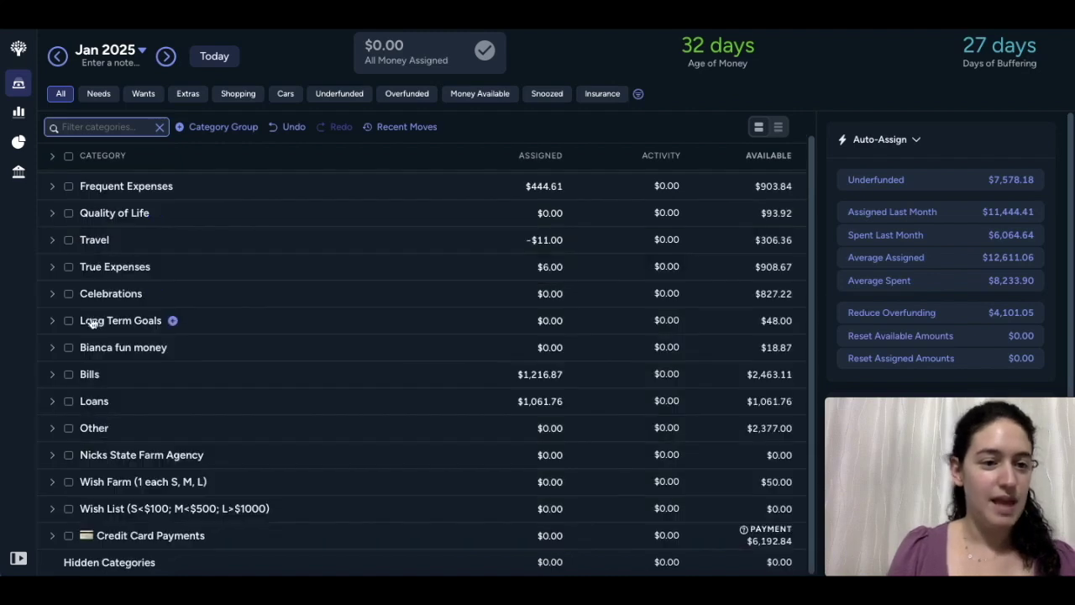
left_click(52, 321)
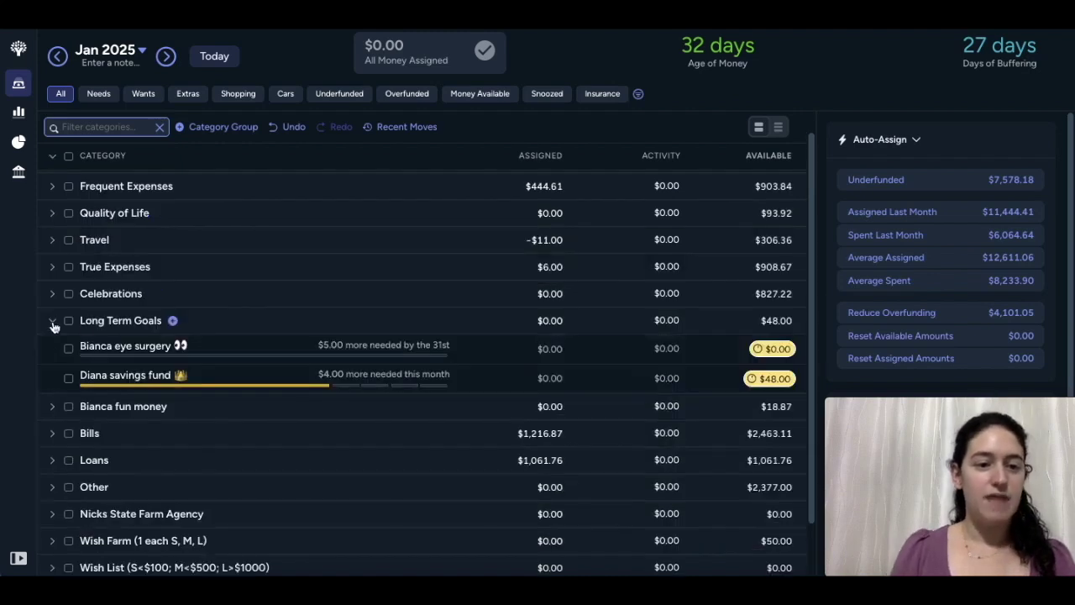
- Hide the eye surgery category in the Long Term Goals group and collapse the group
left_click(157, 350)
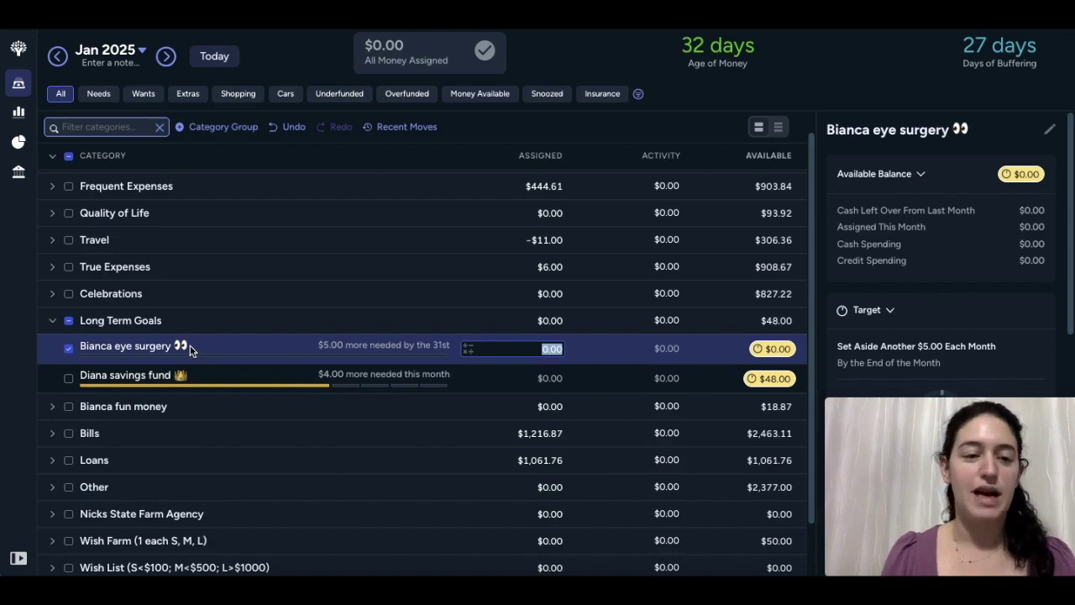
left_click(179, 347)
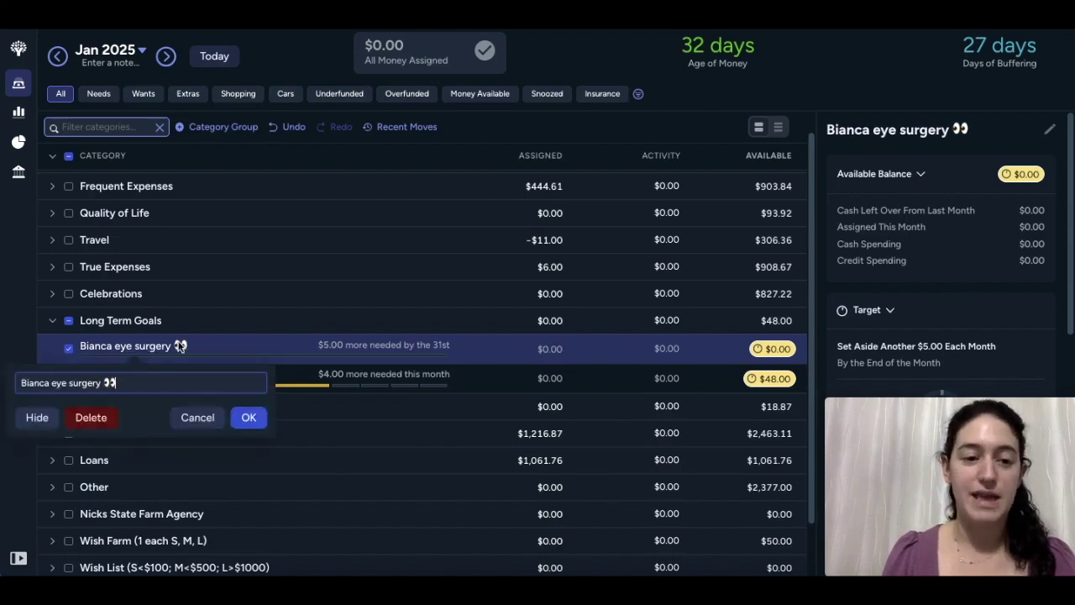
left_click(37, 419)
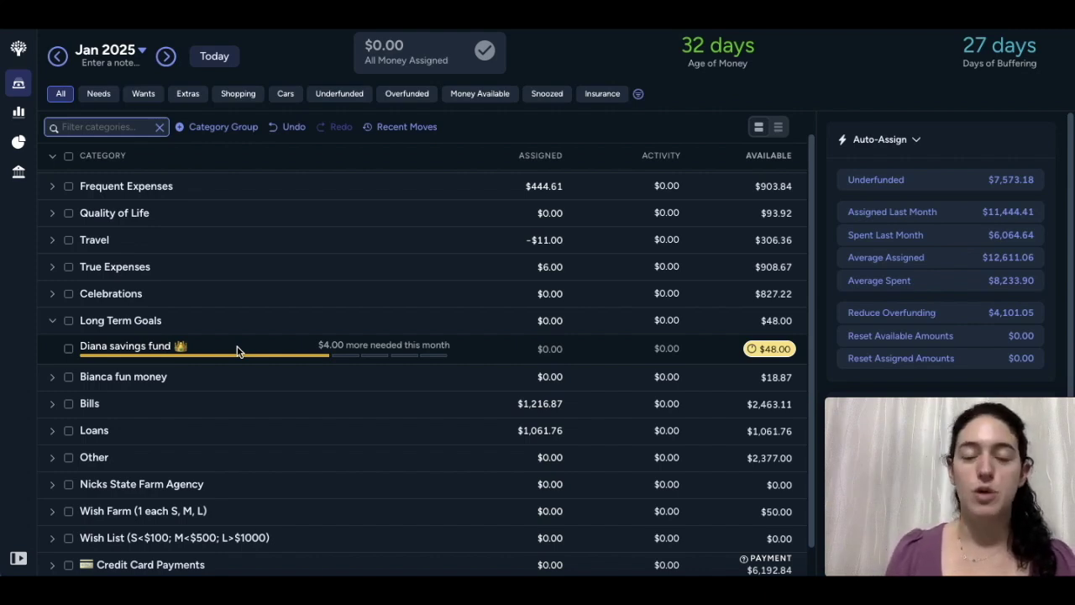
left_click(53, 323)
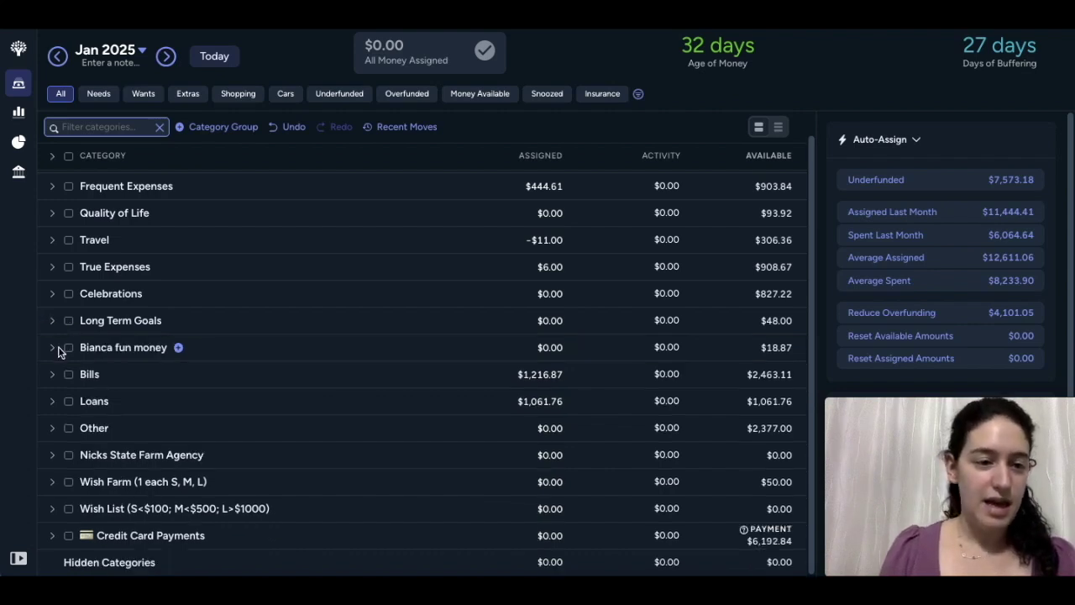
- Expand the personal fun money group, review the Haircut category's target, and collapse the group
left_click(54, 347)
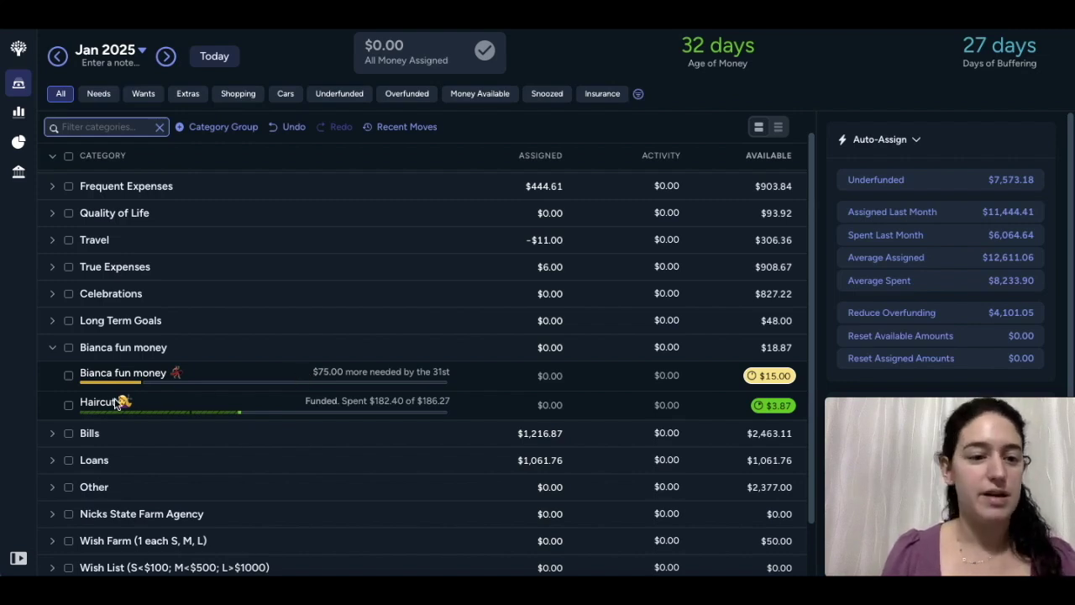
left_click(178, 407)
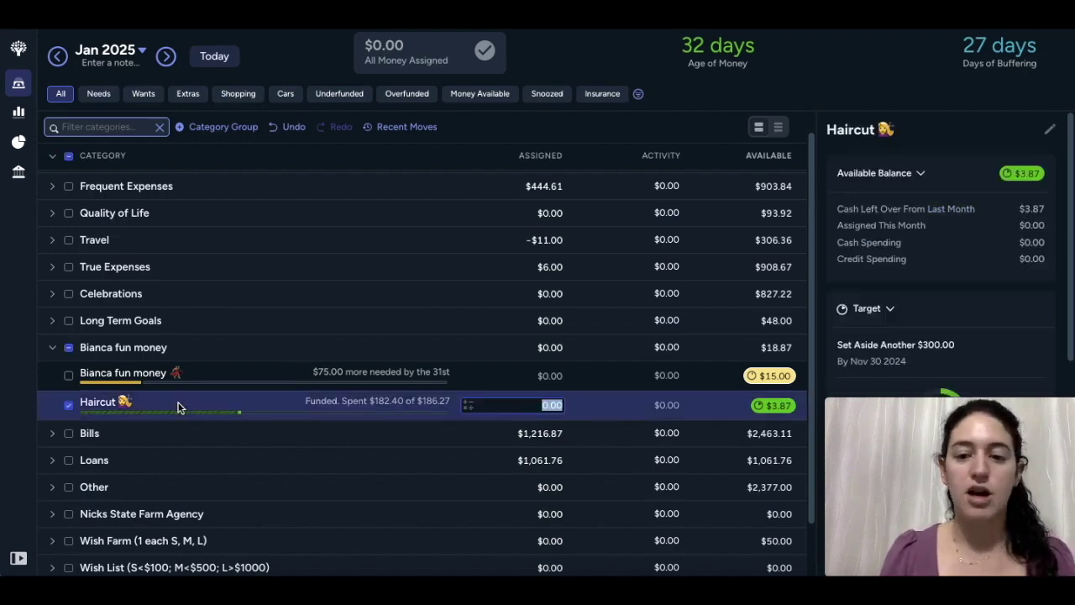
left_click(69, 351)
left_click(52, 347)
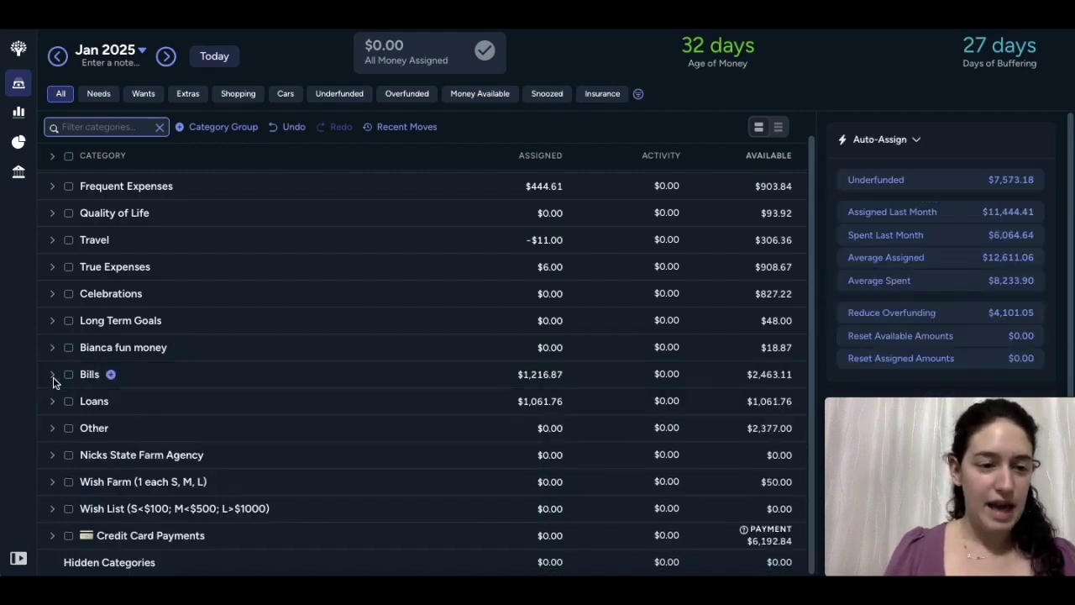
- Expand the Bills group and review the yearly target of the Amazon Prime (Apr) category
left_click(53, 378)
scroll(269, 361, "down", 1)
scroll(269, 365, "down", 5)
scroll(269, 366, "down", 1)
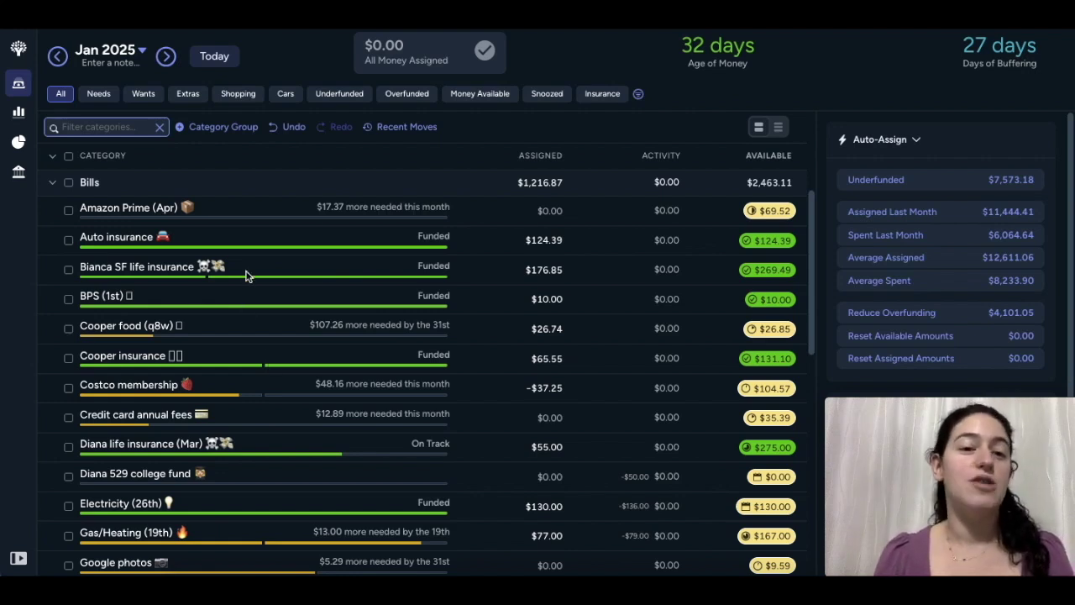
left_click(257, 216)
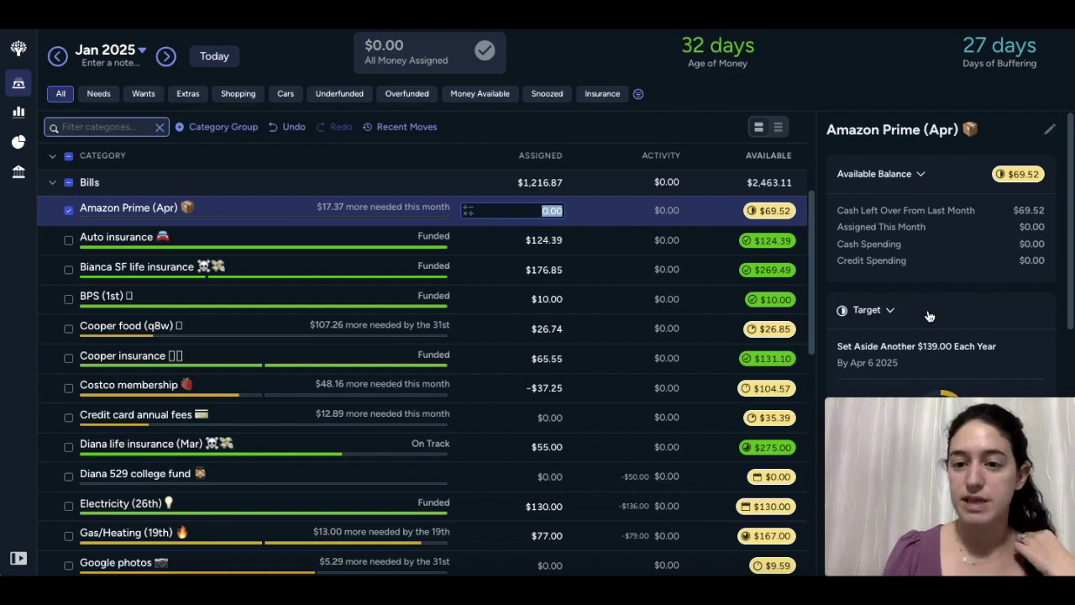
scroll(929, 316, "down", 3)
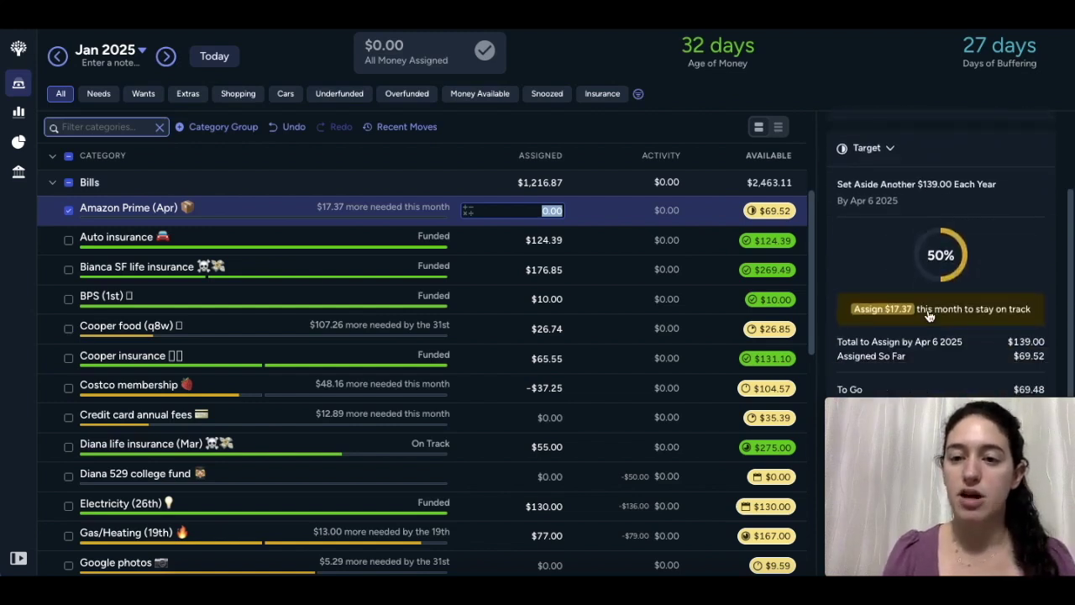
left_click(71, 211)
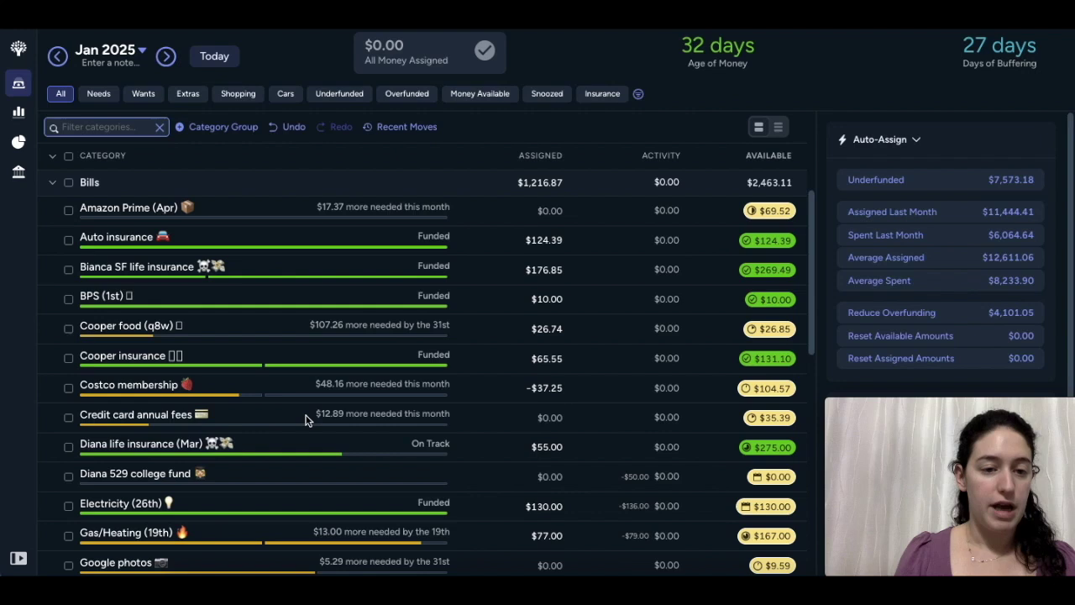
- Review the target of the Credit card annual fees category in the Bills group
scroll(306, 420, "down", 1)
scroll(305, 420, "up", 1)
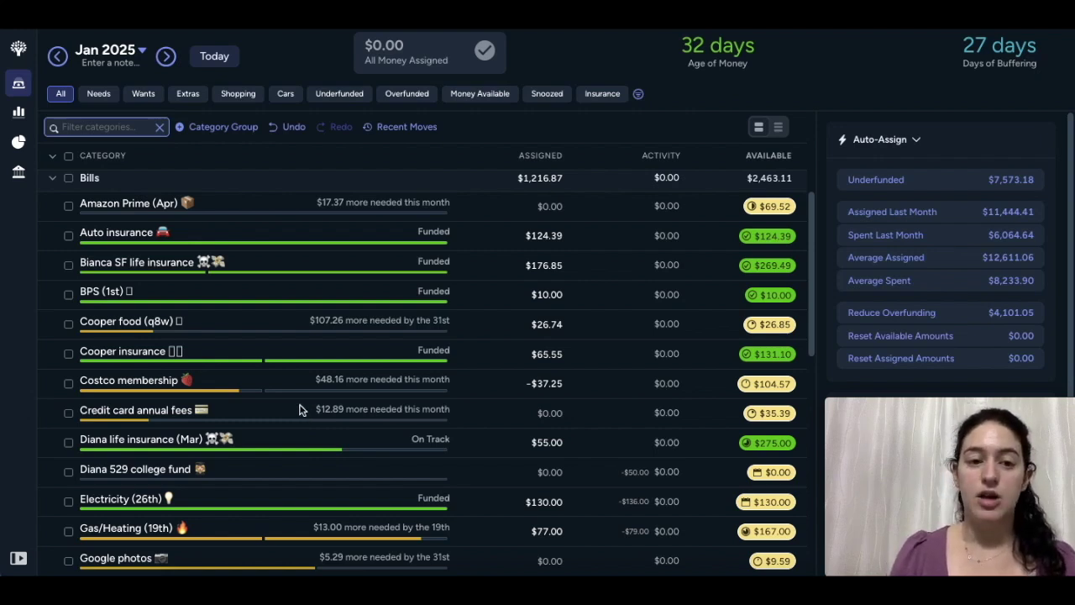
left_click(299, 409)
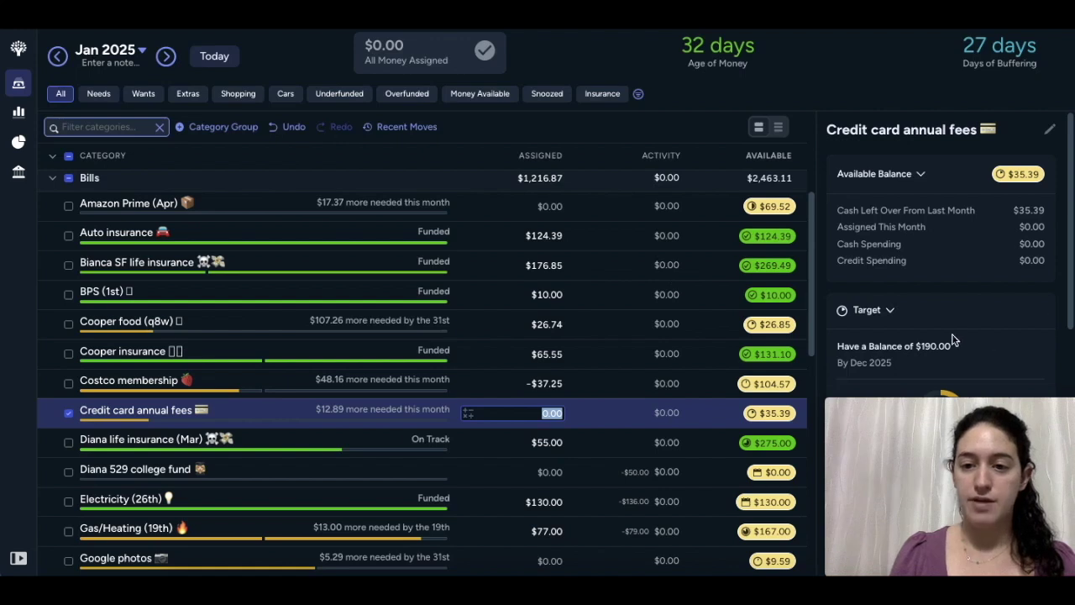
scroll(954, 340, "down", 1)
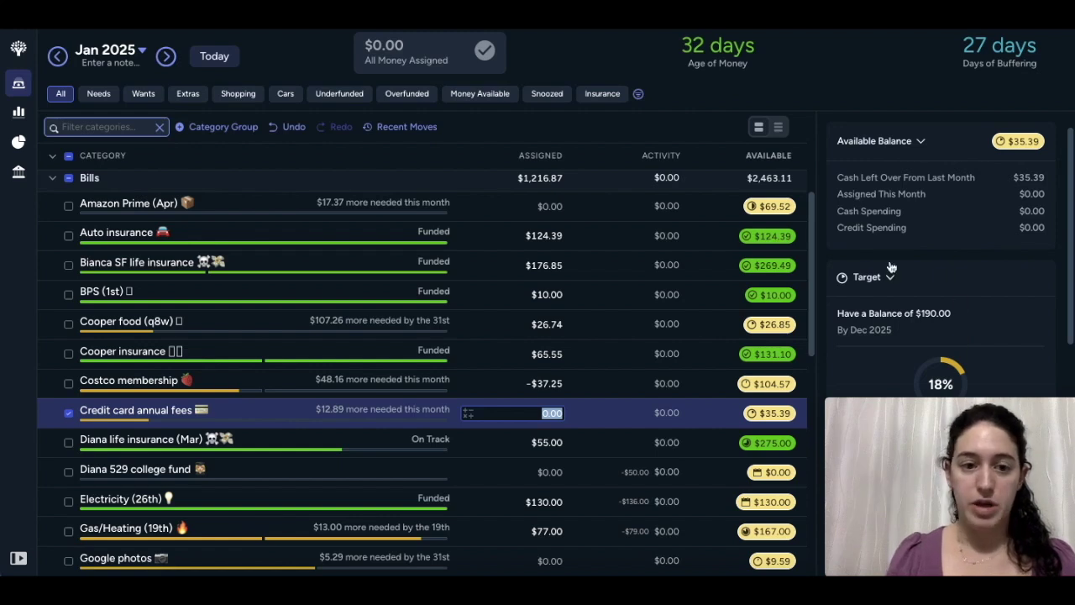
left_click(69, 415)
- Look through the remaining Bills categories down to YNAB subscription (Apr), checking each one's funding status and needed amount
scroll(323, 442, "down", 1)
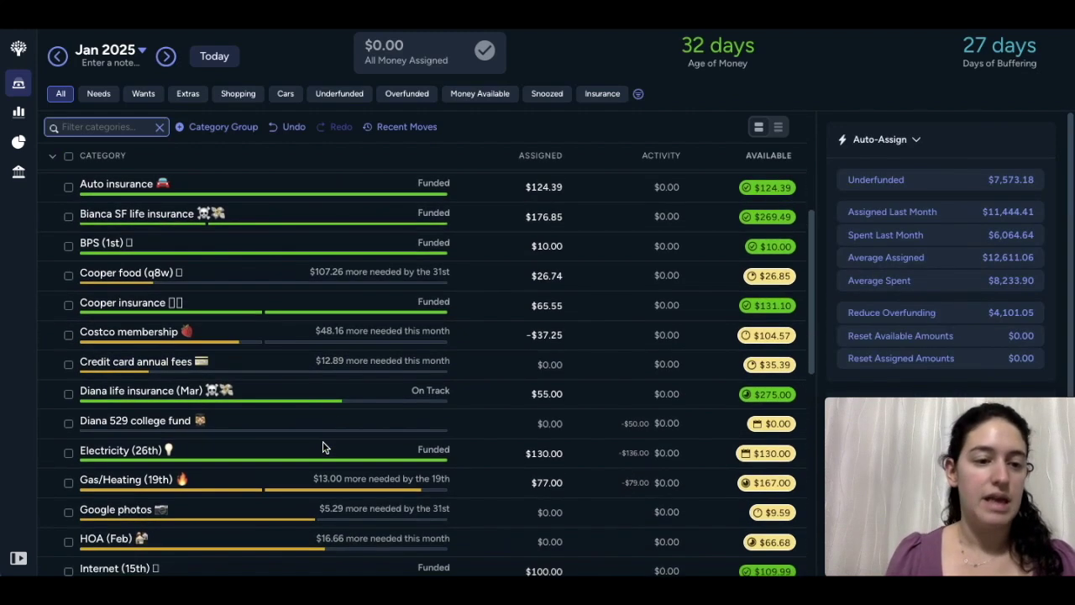
scroll(332, 398, "down", 1)
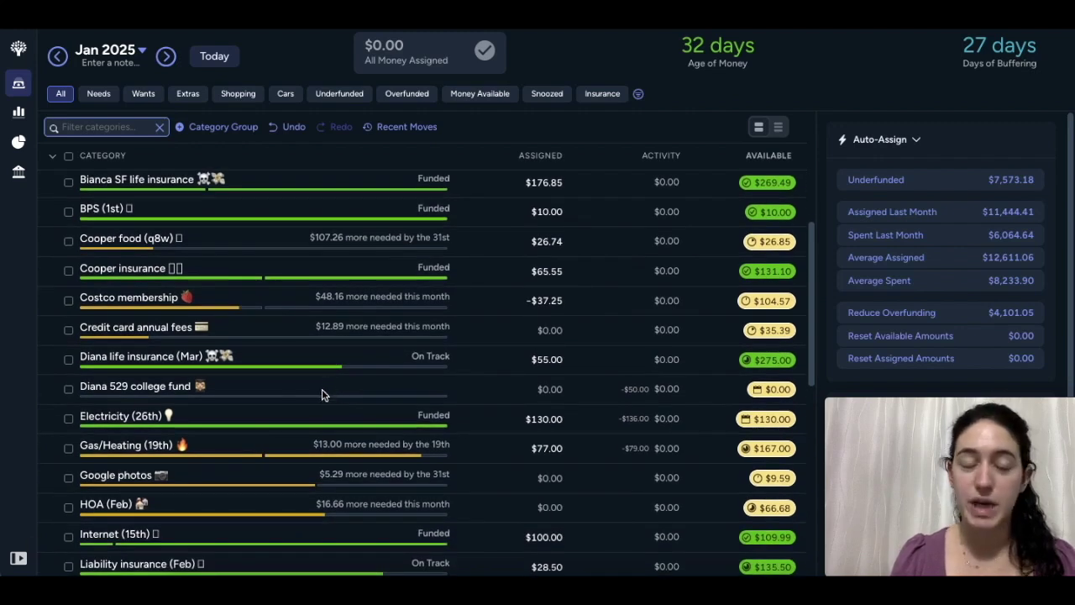
scroll(324, 388, "down", 1)
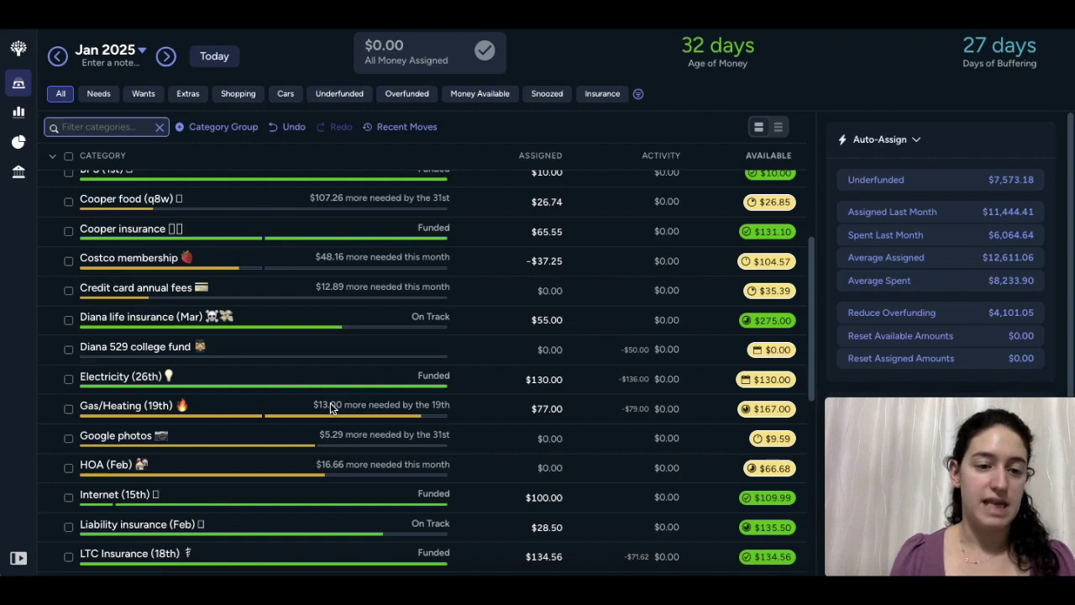
scroll(330, 402, "down", 1)
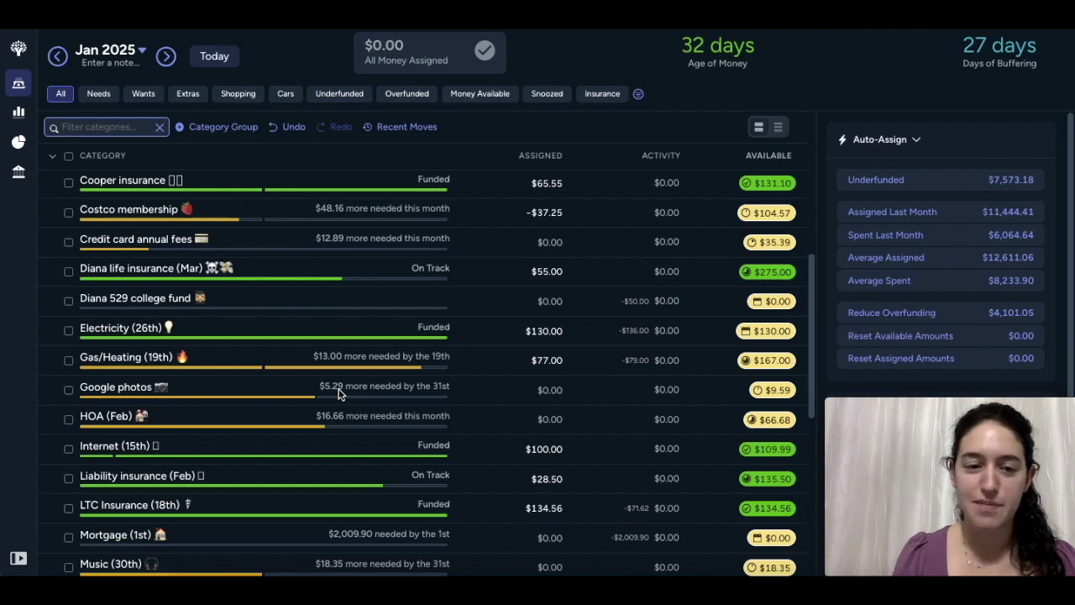
scroll(362, 418, "down", 1)
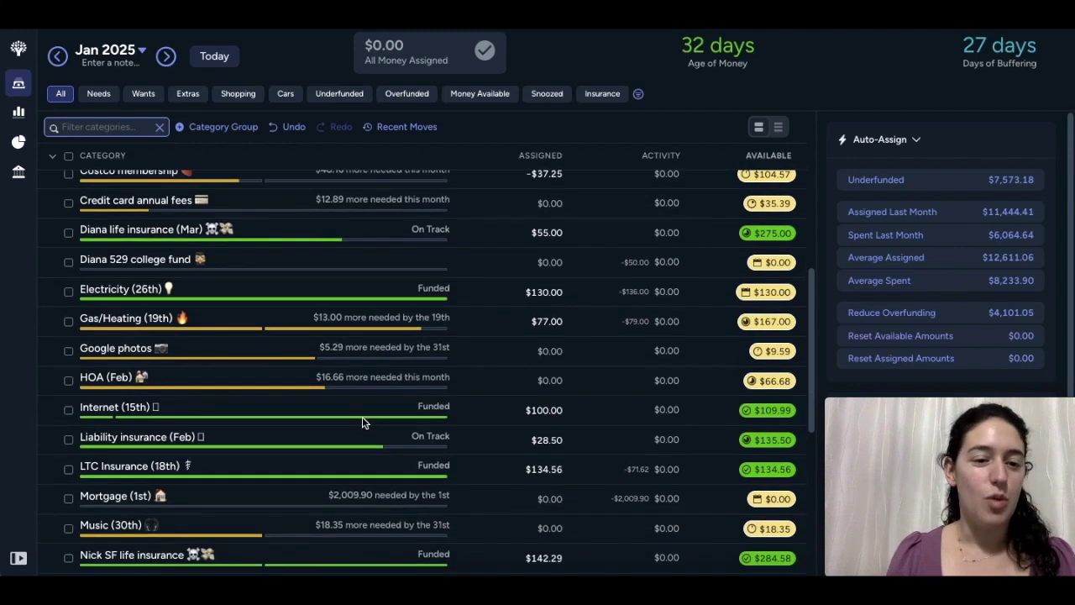
scroll(363, 420, "down", 1)
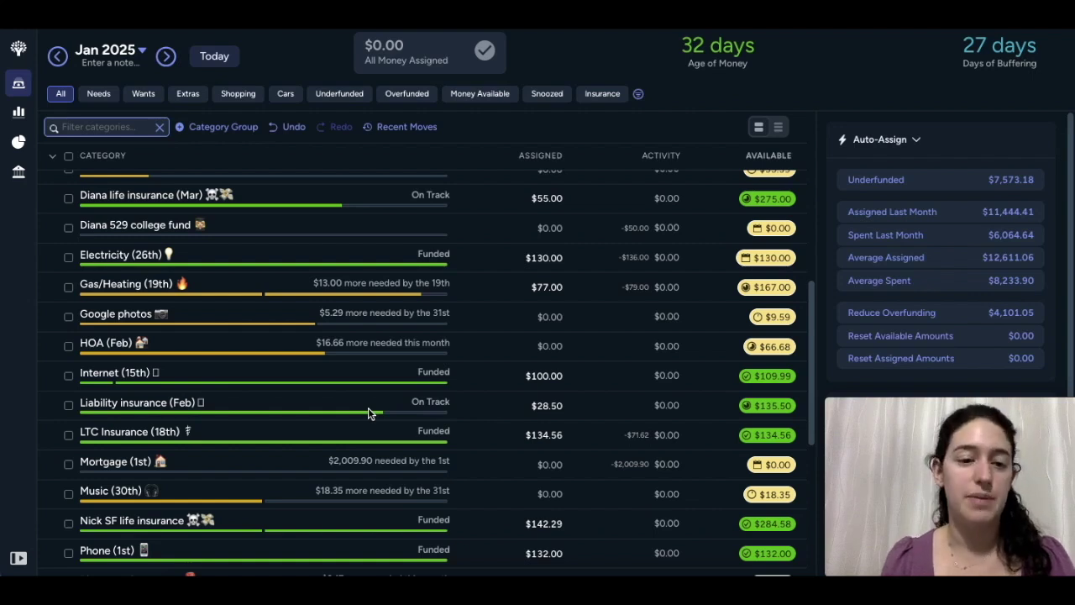
scroll(368, 408, "down", 1)
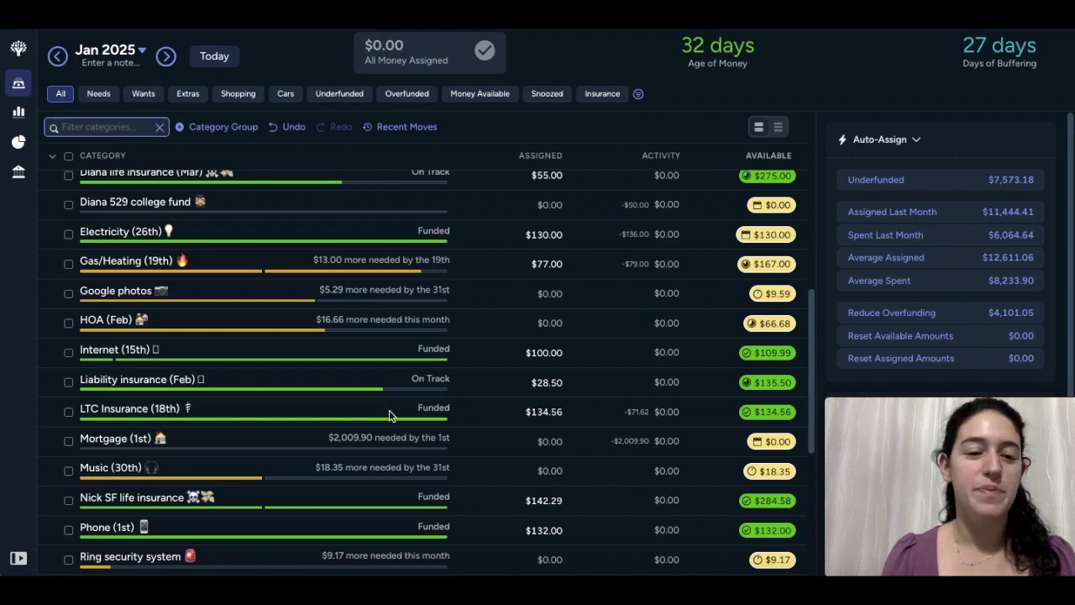
scroll(389, 415, "down", 1)
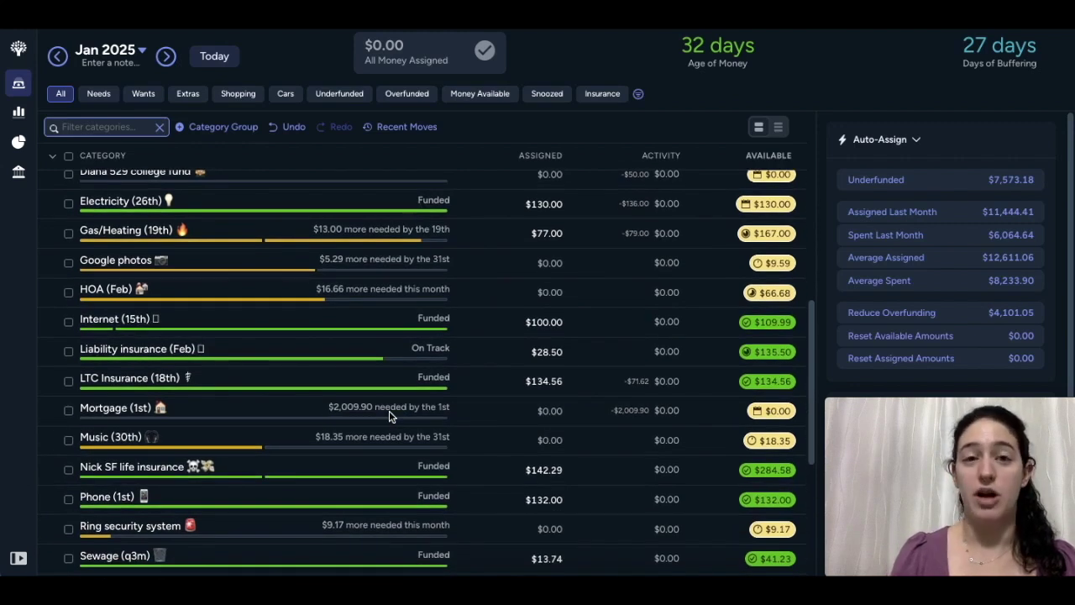
scroll(389, 415, "down", 3)
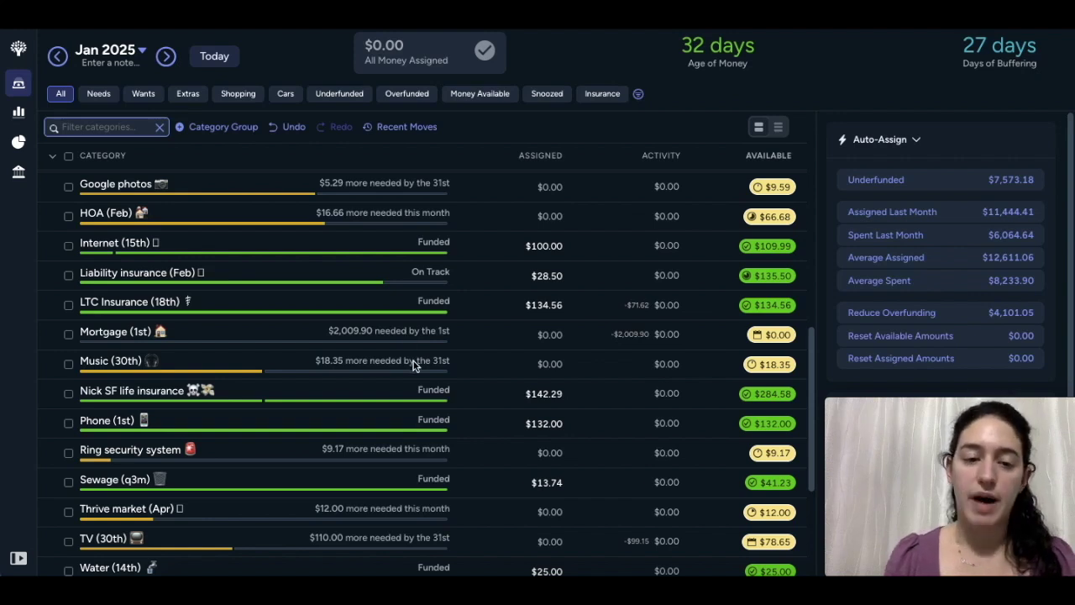
scroll(413, 363, "down", 1)
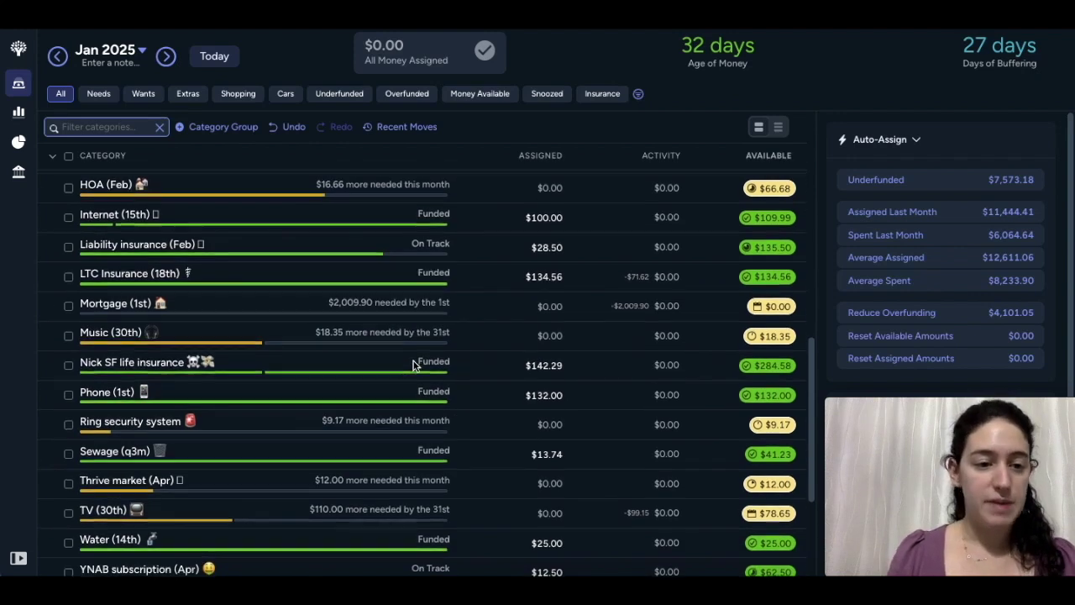
scroll(412, 391, "down", 2)
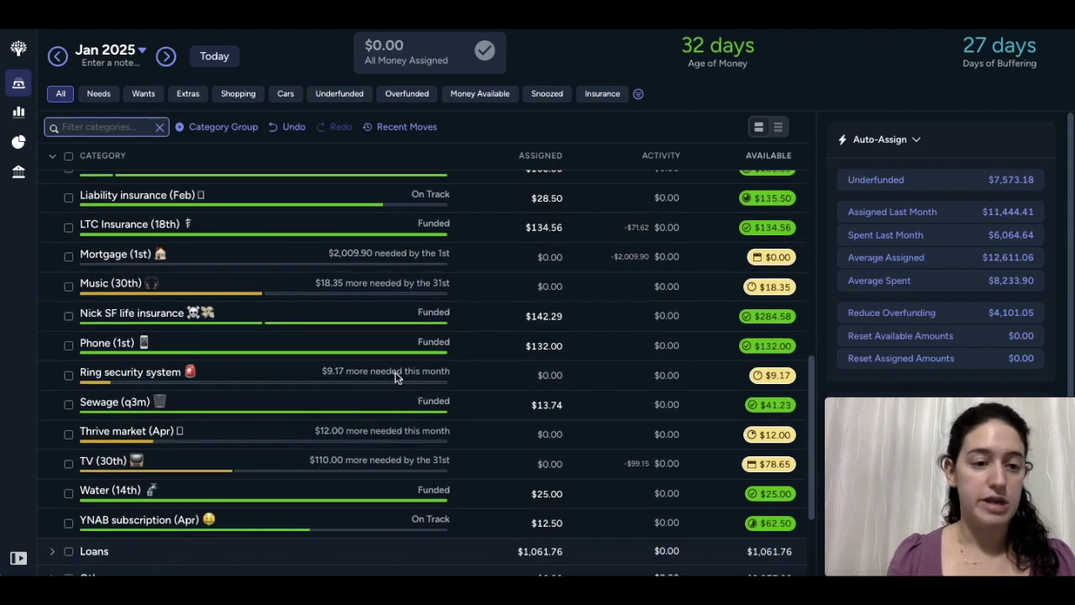
scroll(395, 377, "down", 1)
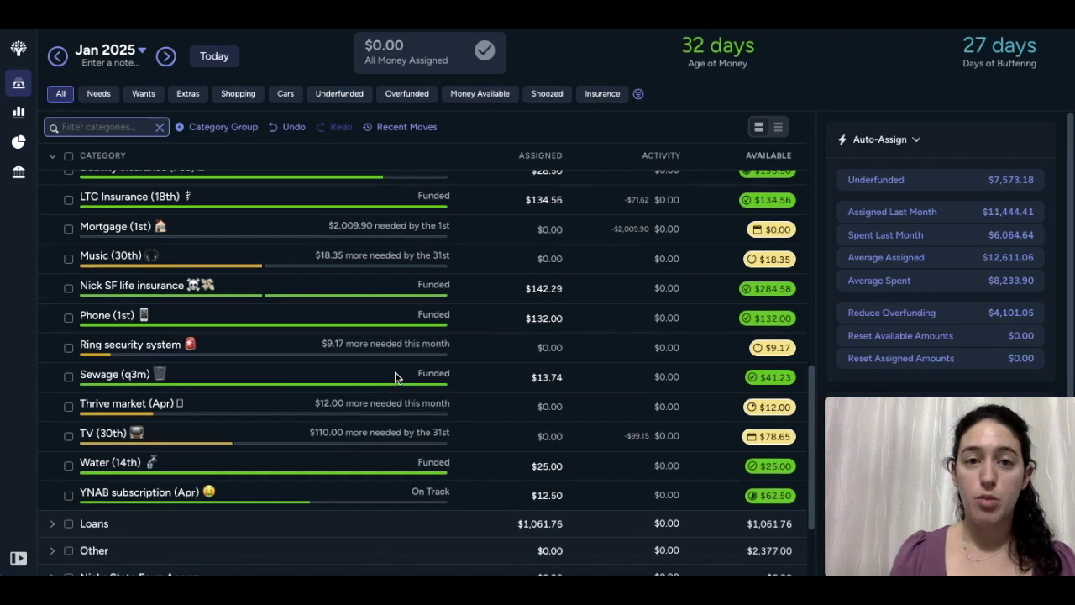
scroll(395, 377, "down", 1)
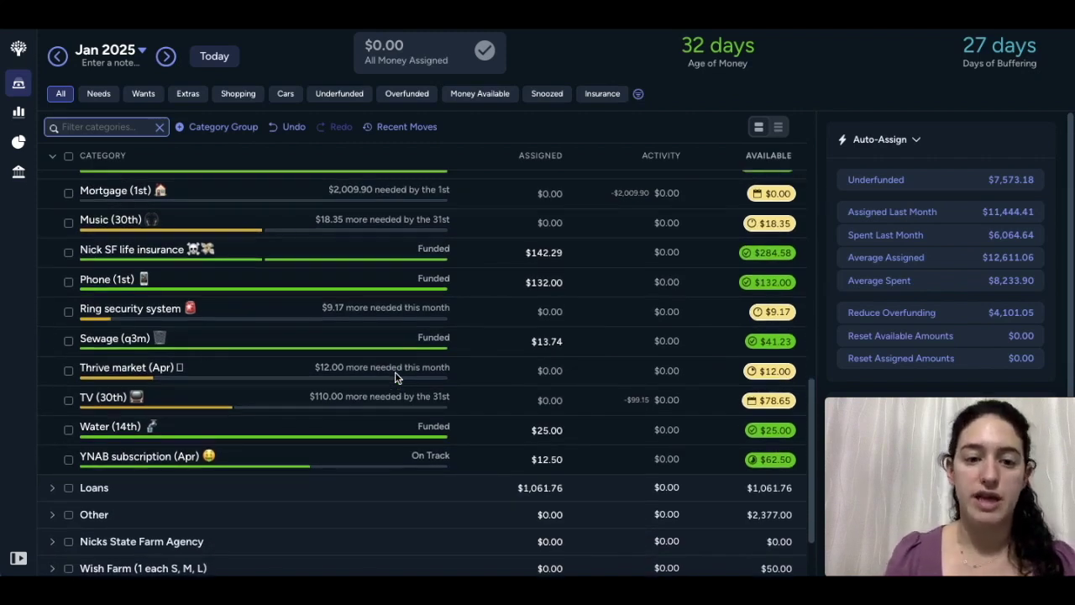
- Review the targets of the Thrive market (Apr) and TV (30th) categories, including the TV category's upcoming transactions
left_click(395, 371)
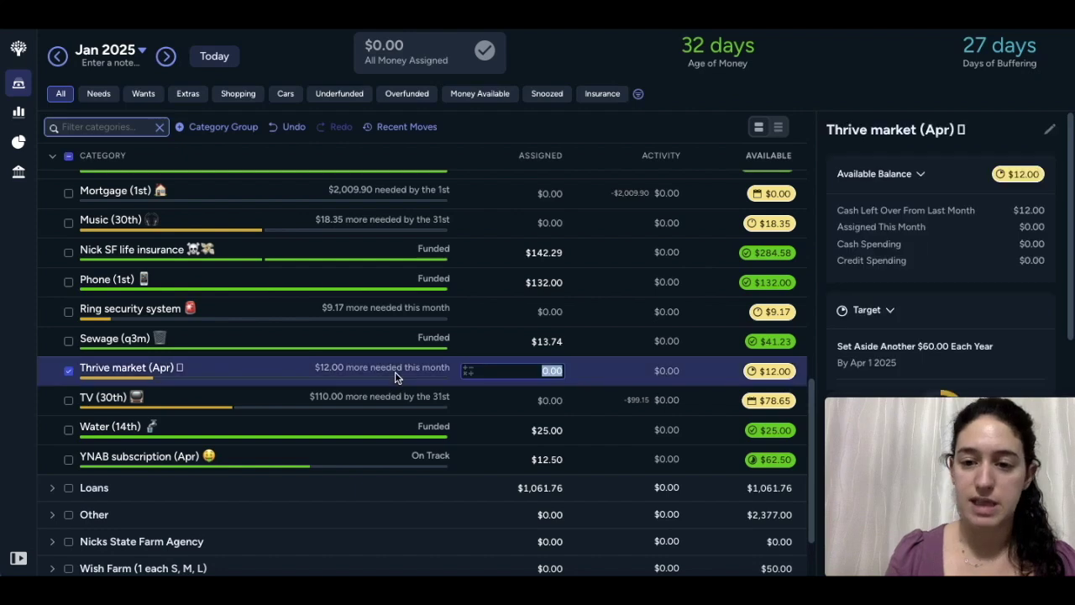
left_click(69, 371)
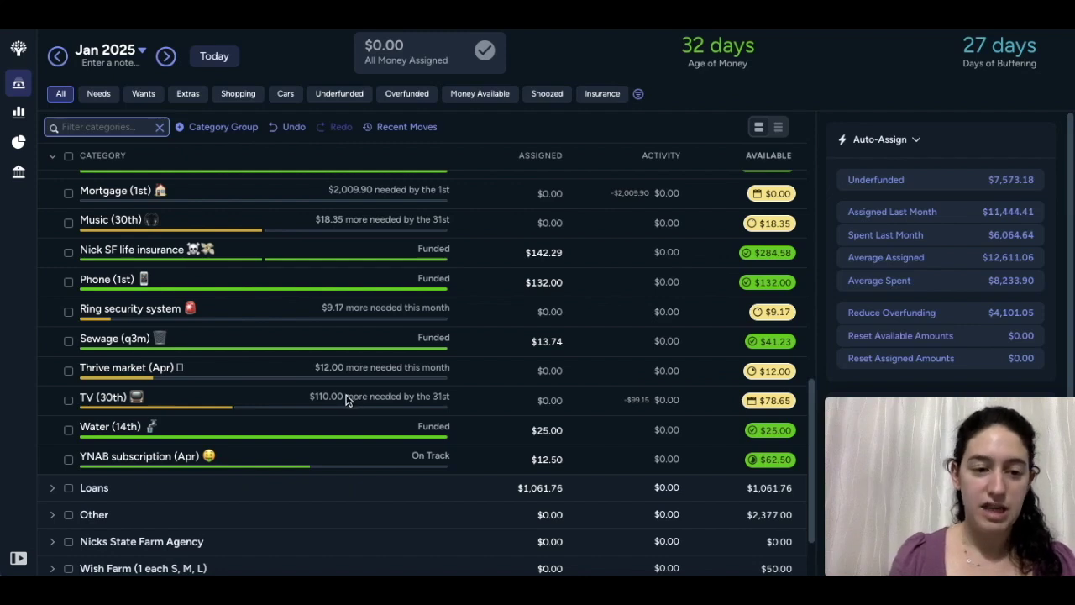
scroll(349, 401, "down", 1)
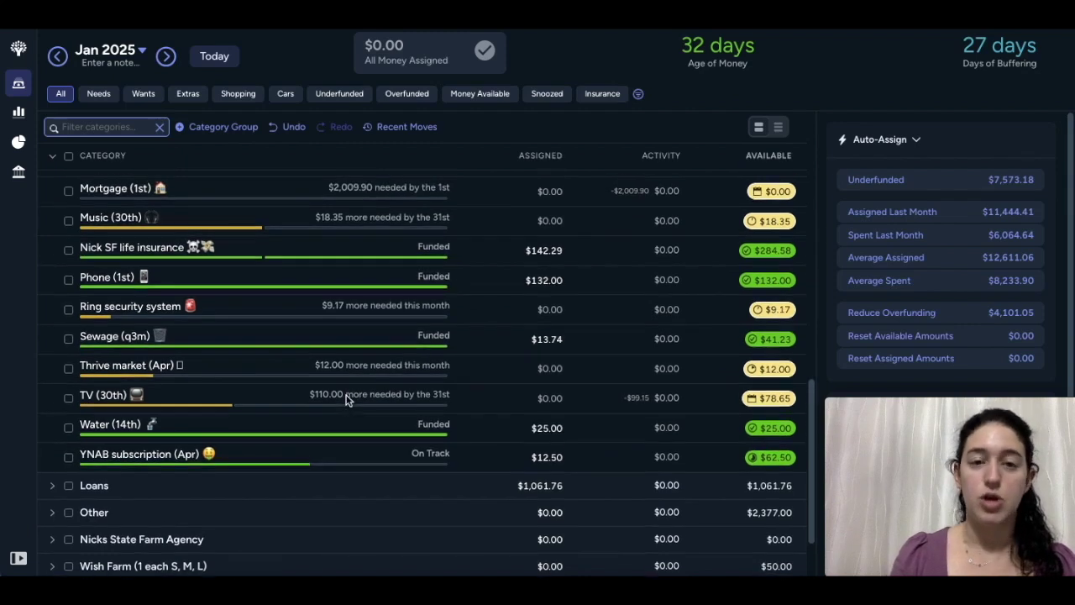
left_click(349, 401)
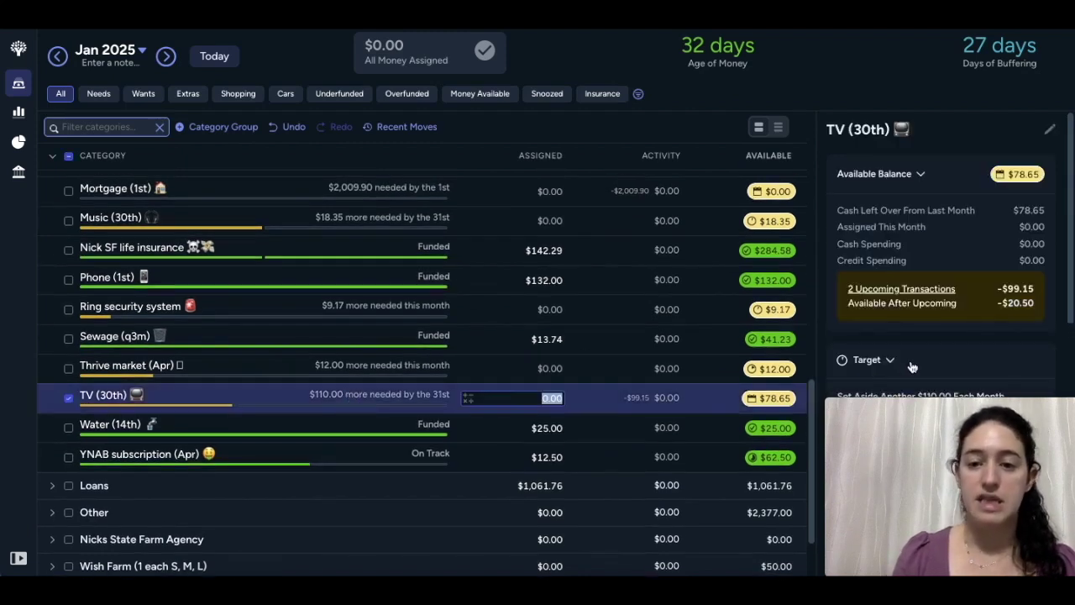
scroll(912, 367, "down", 1)
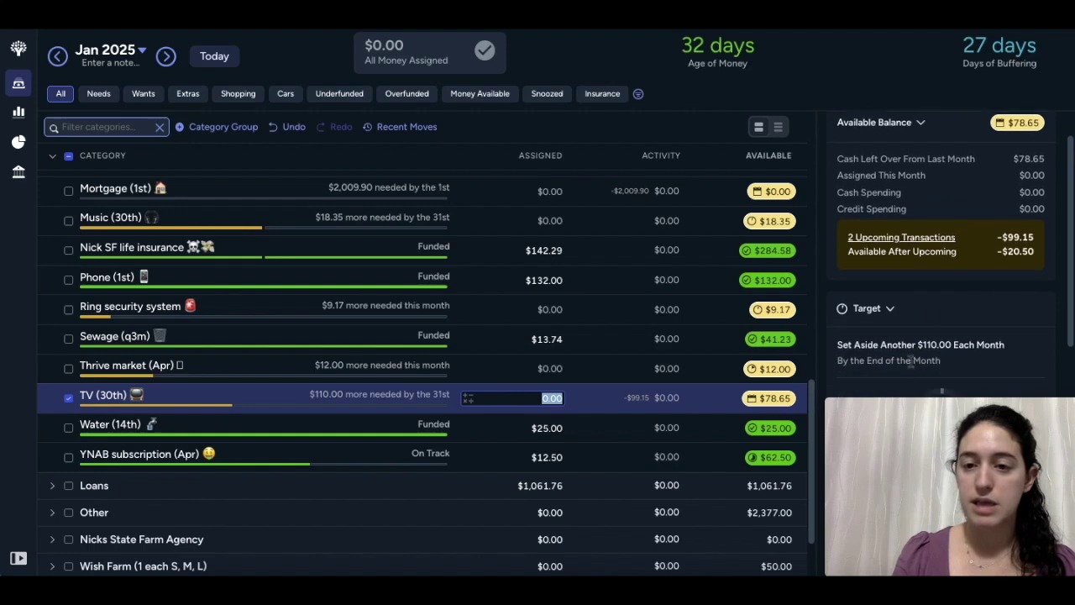
left_click(932, 239)
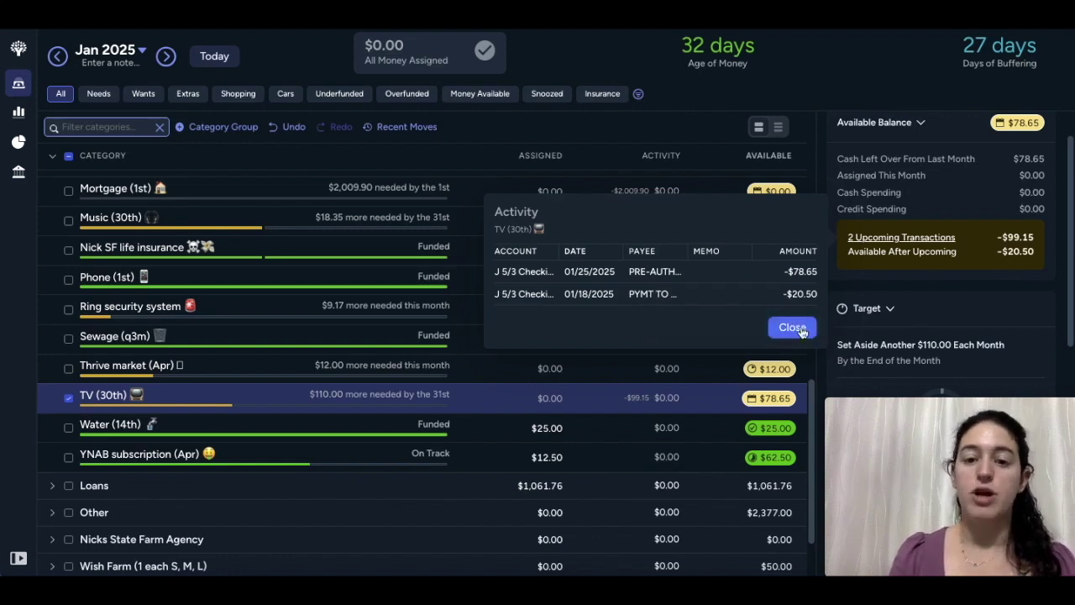
left_click(793, 328)
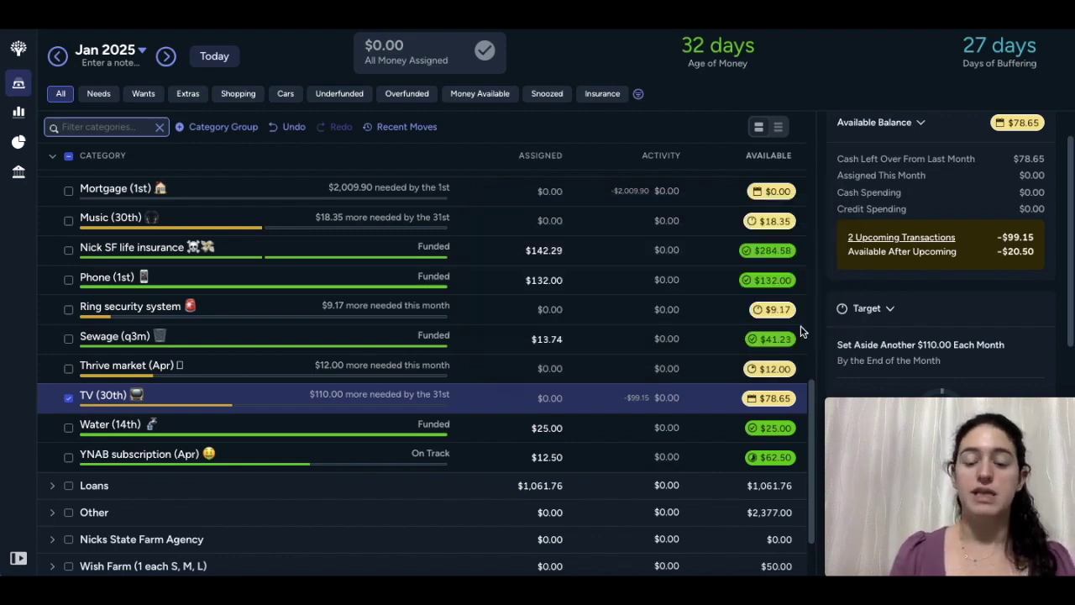
left_click(69, 399)
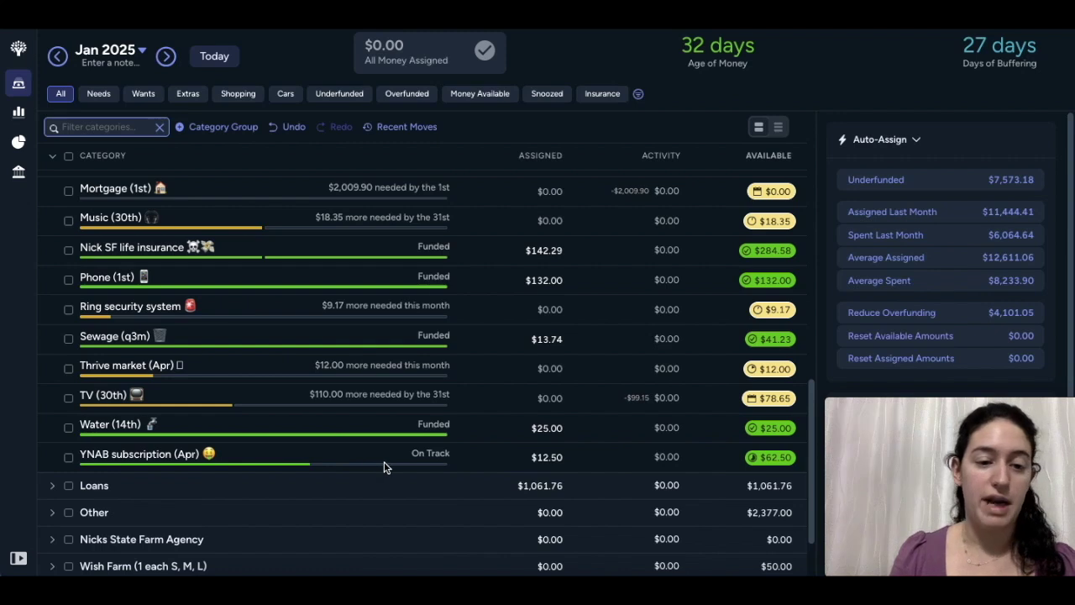
- Return to the top of the Bills group and collapse it
scroll(153, 301, "up", 2)
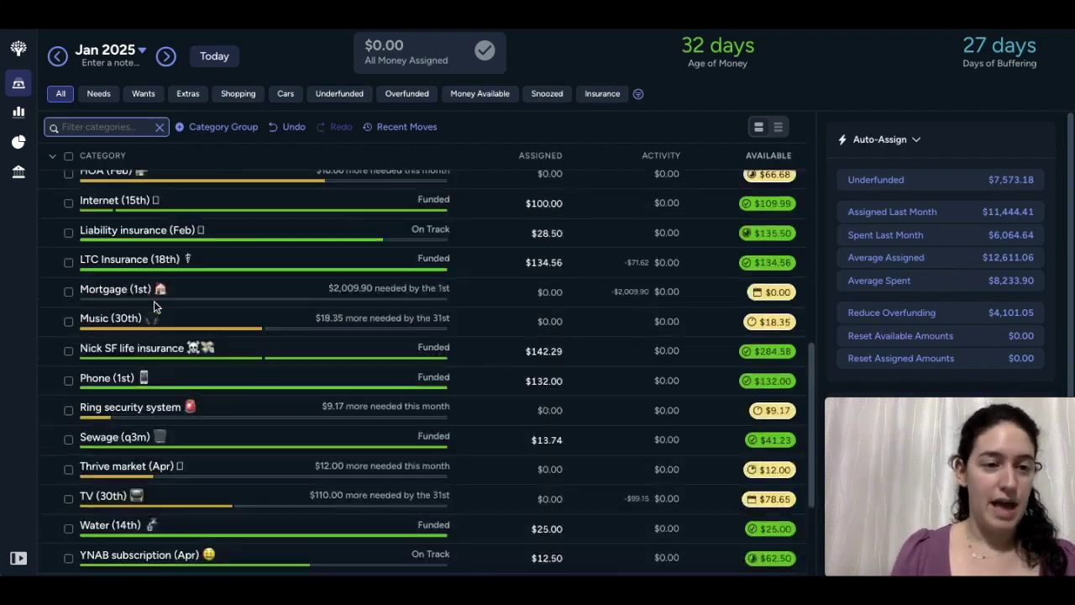
scroll(154, 301, "up", 10)
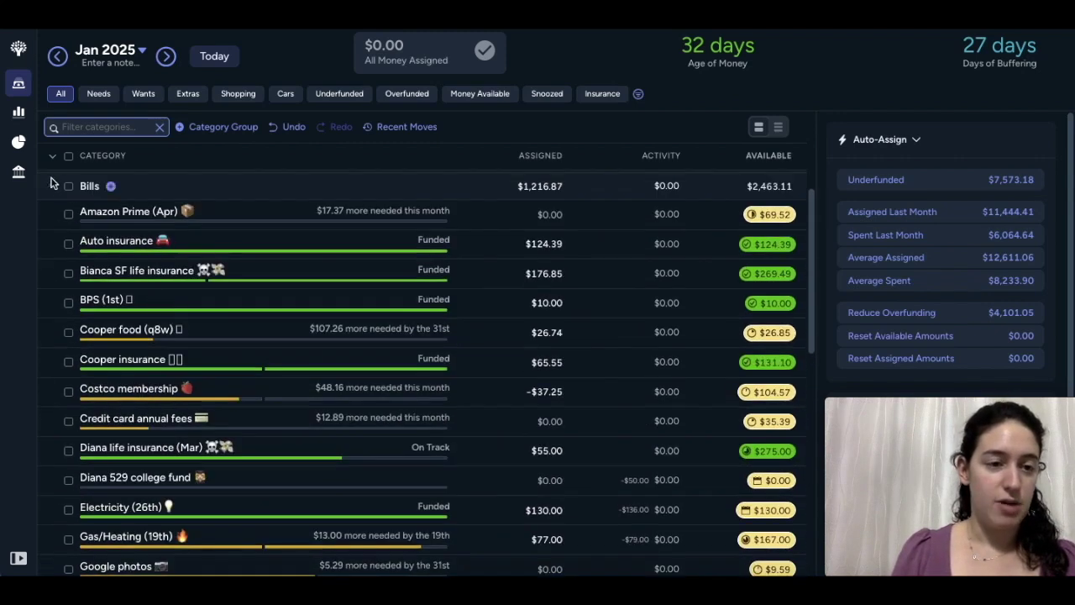
left_click(52, 185)
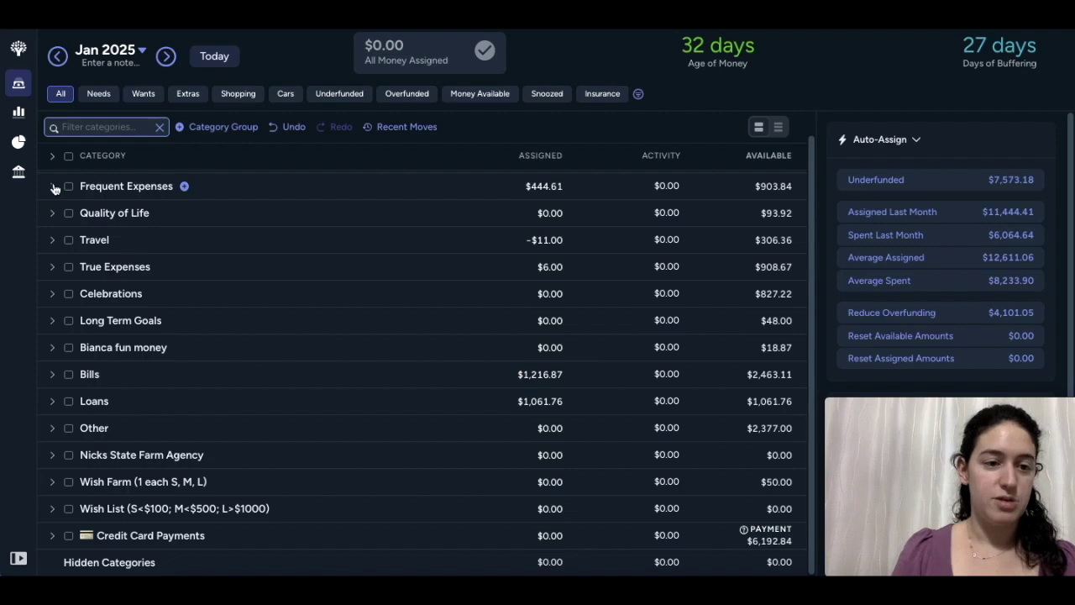
- Expand the Loans group, review the funding of each loan and the Extra debt payment category, and collapse the group
left_click(52, 401)
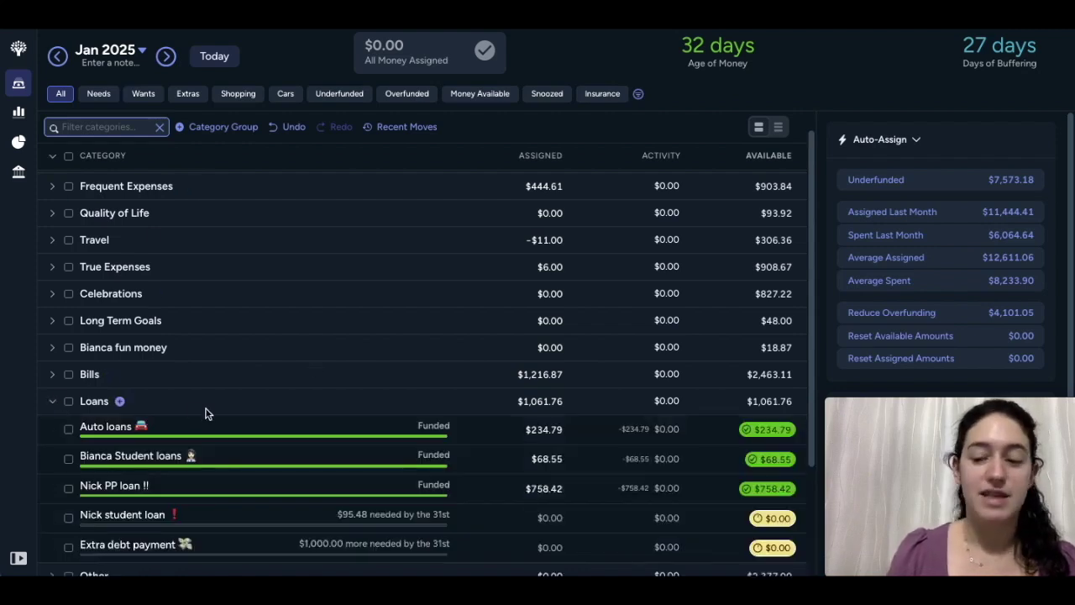
scroll(208, 412, "down", 1)
scroll(207, 406, "down", 1)
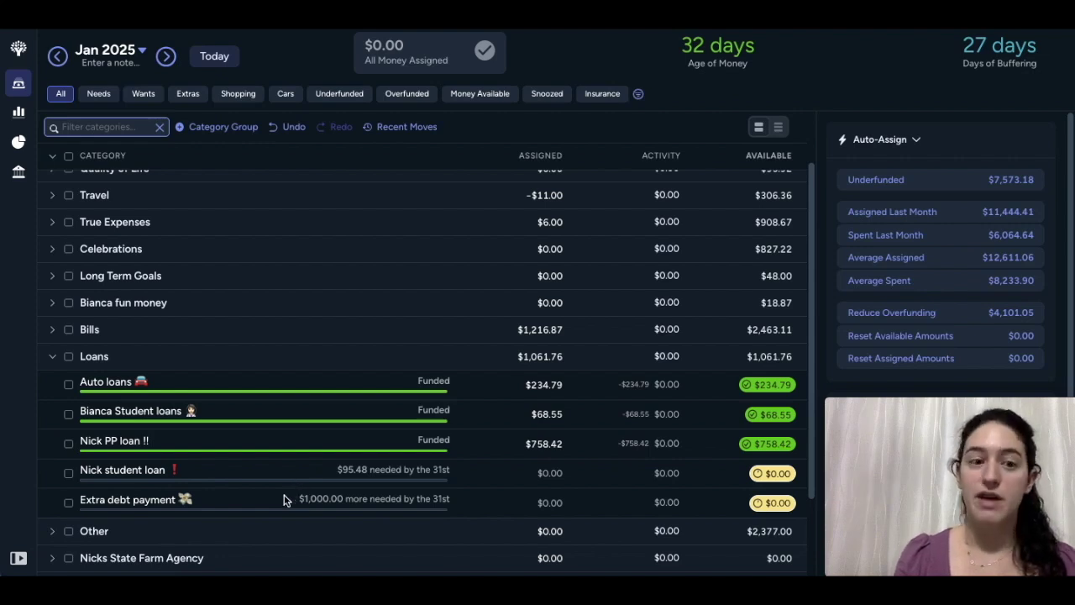
left_click(53, 360)
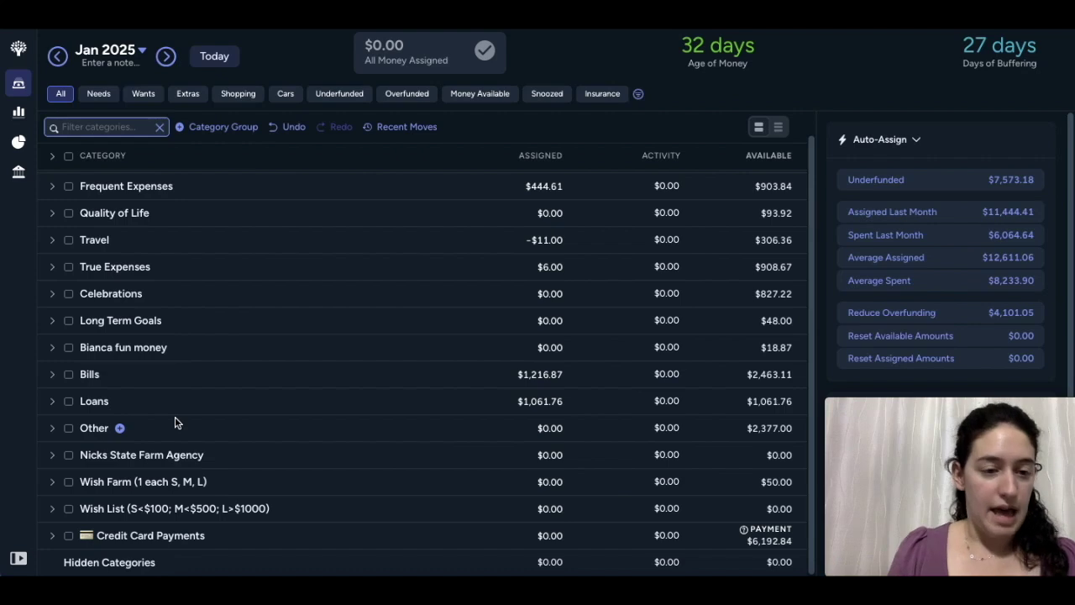
- Expand the Other group and add a new category named RITA 2024 to it
left_click(52, 428)
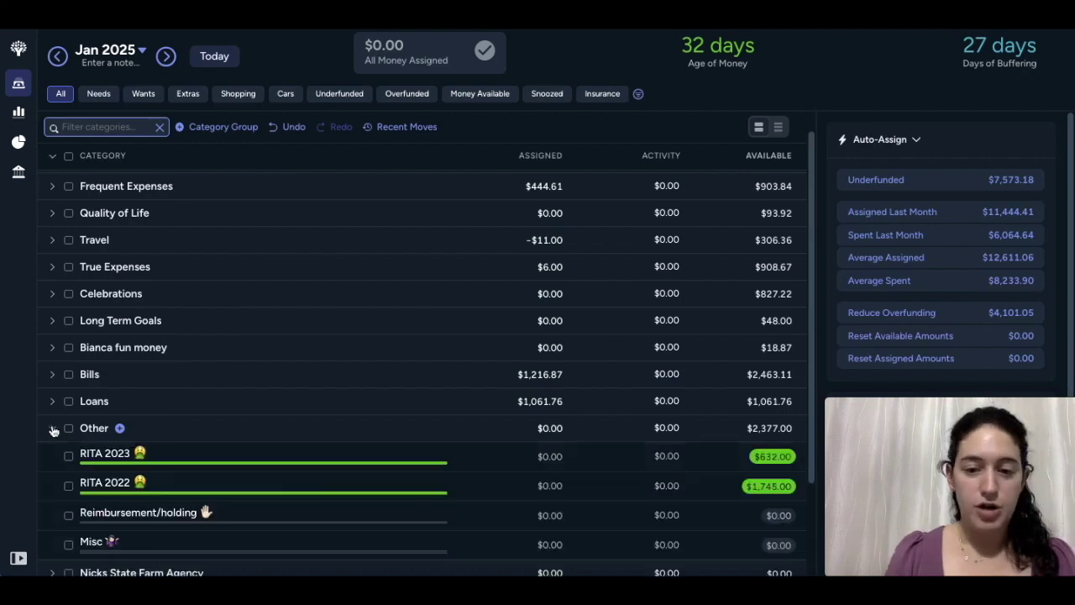
scroll(321, 461, "down", 2)
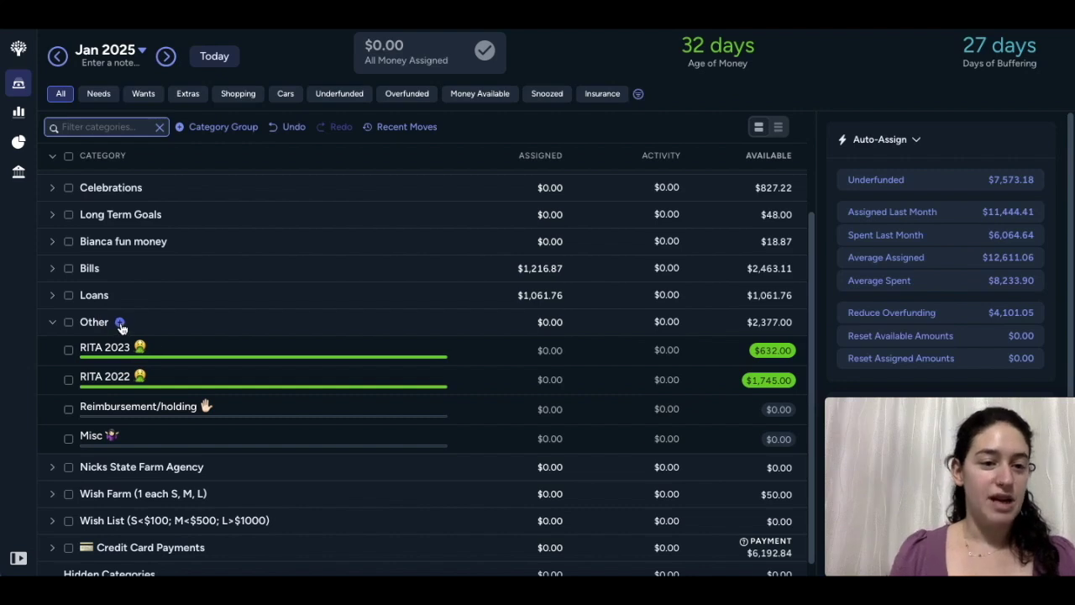
left_click(120, 324)
type("RITA")
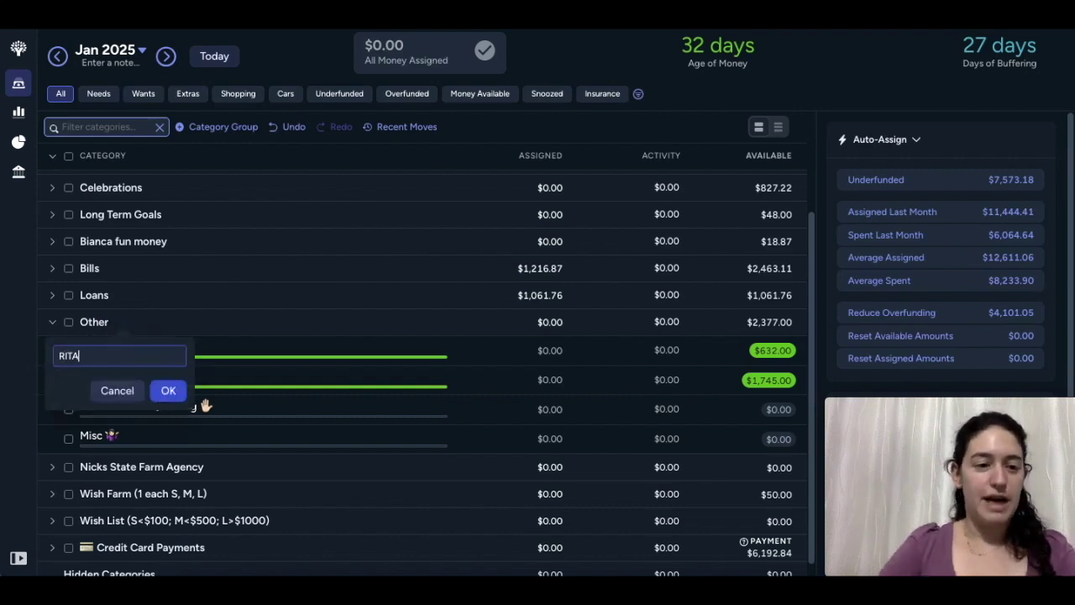
type(" 2024")
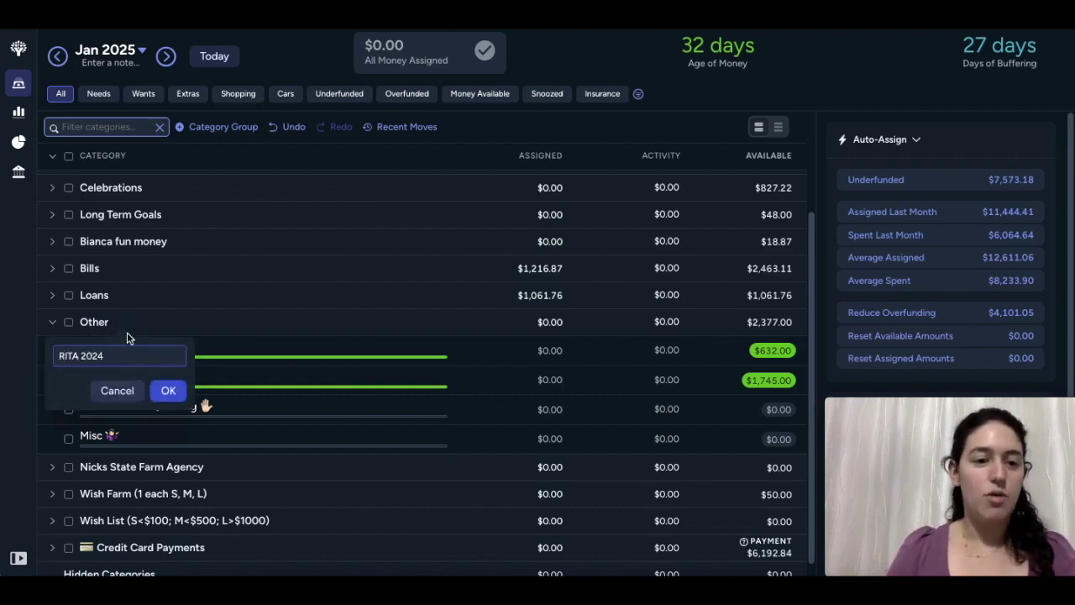
left_click(170, 393)
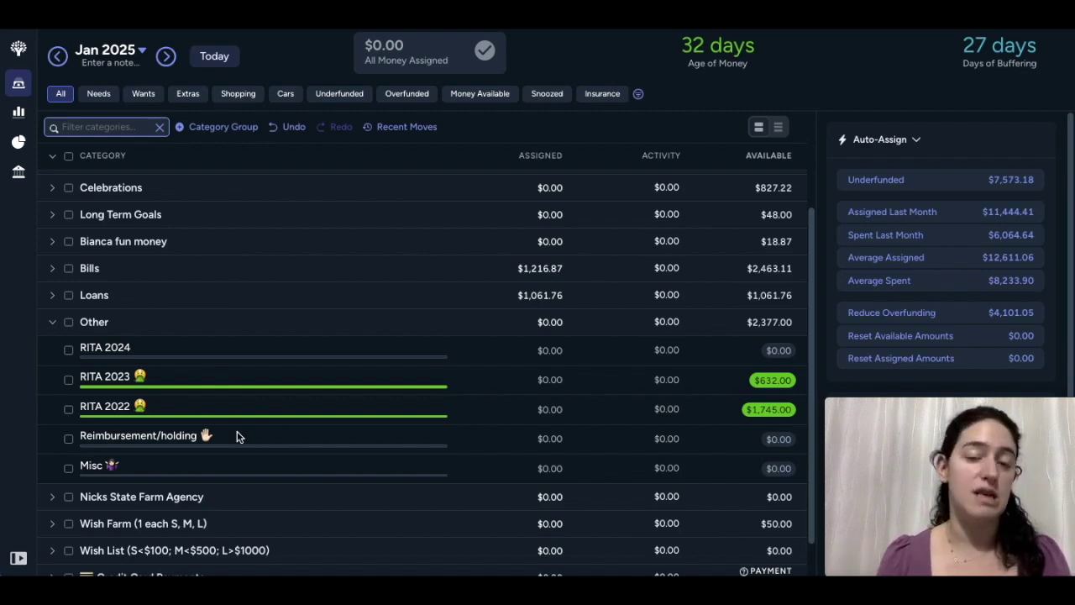
- Review the Misc category's details in the Other group, clear the selection, and collapse the group
left_click(189, 463)
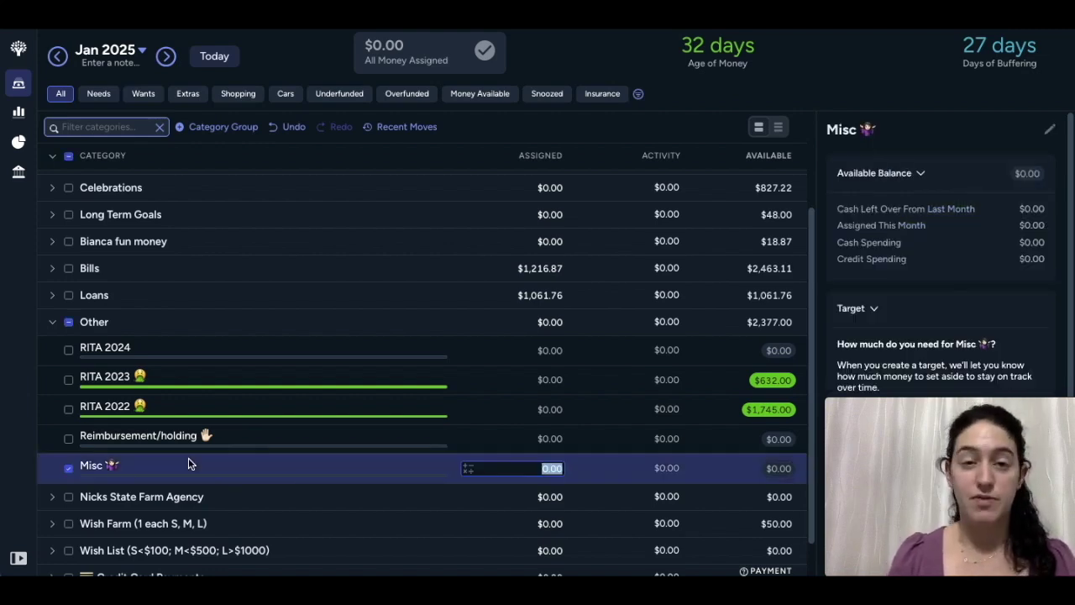
left_click(70, 325)
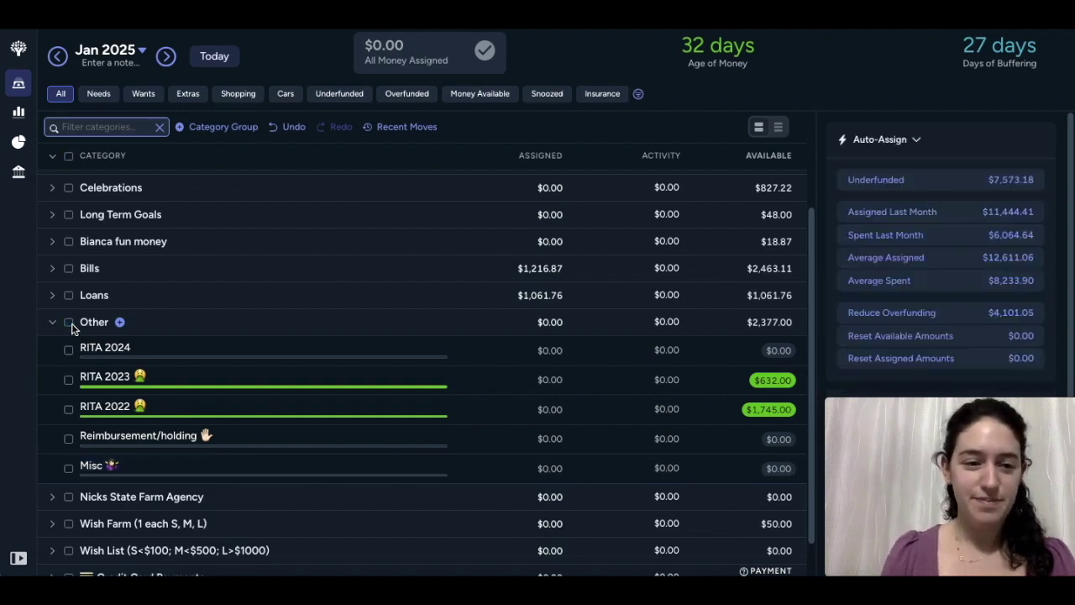
left_click(53, 322)
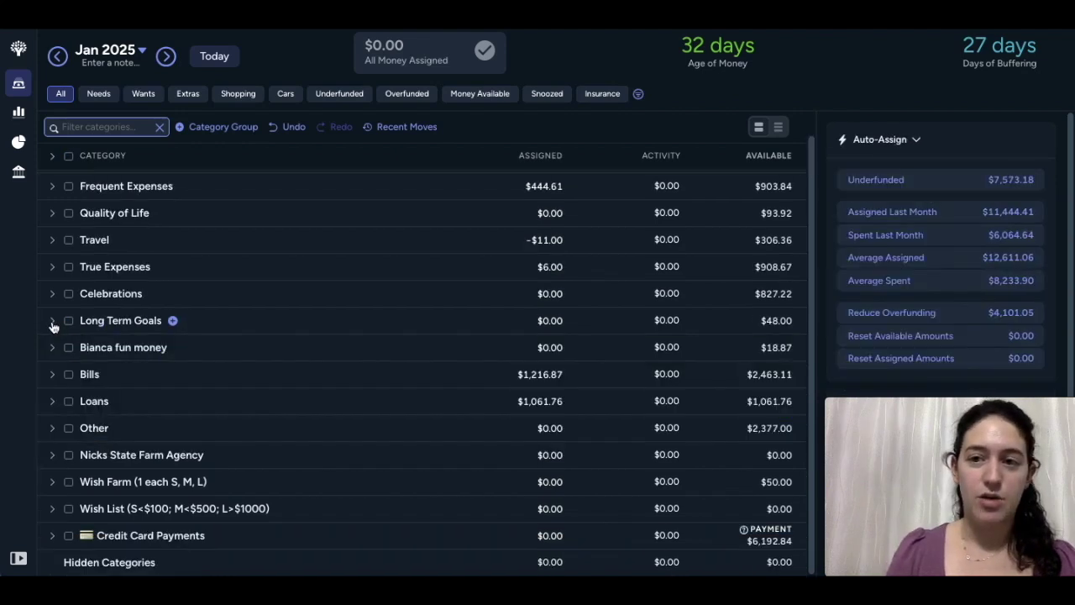
- Expand the State Farm Agency group, review its Series exam and Exam fees categories, and collapse the group
left_click(53, 455)
scroll(326, 485, "down", 3)
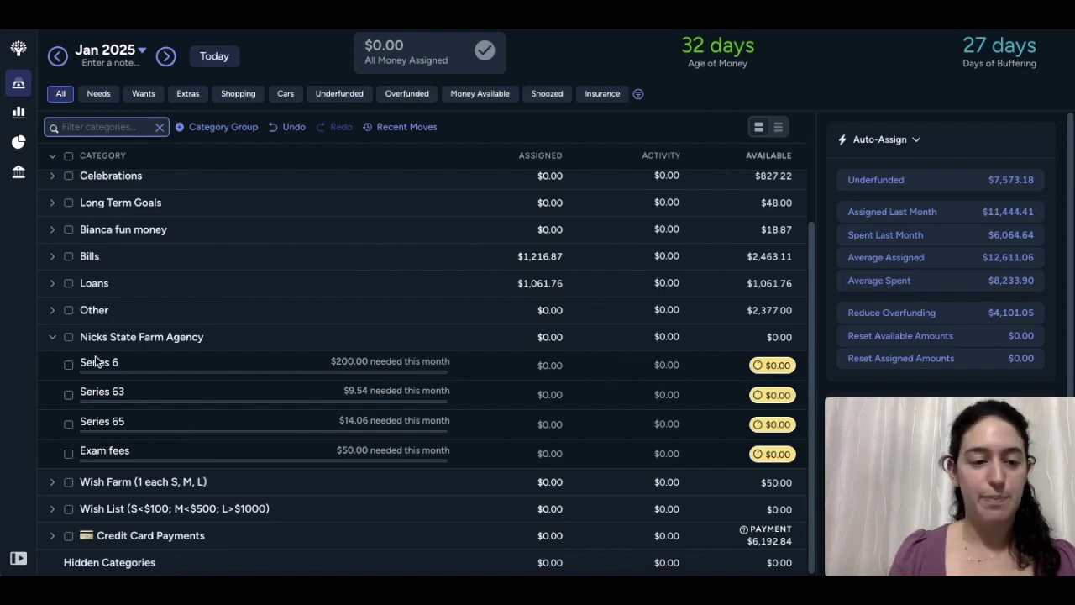
left_click(53, 337)
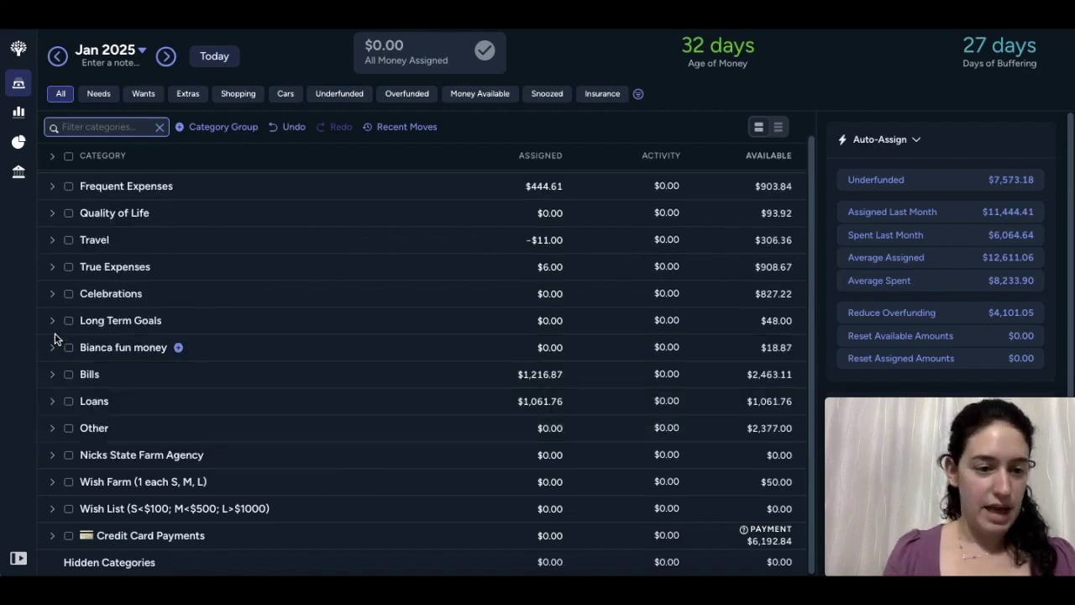
- Expand the Wish Farm group and hide the Wish farm holding category
left_click(52, 484)
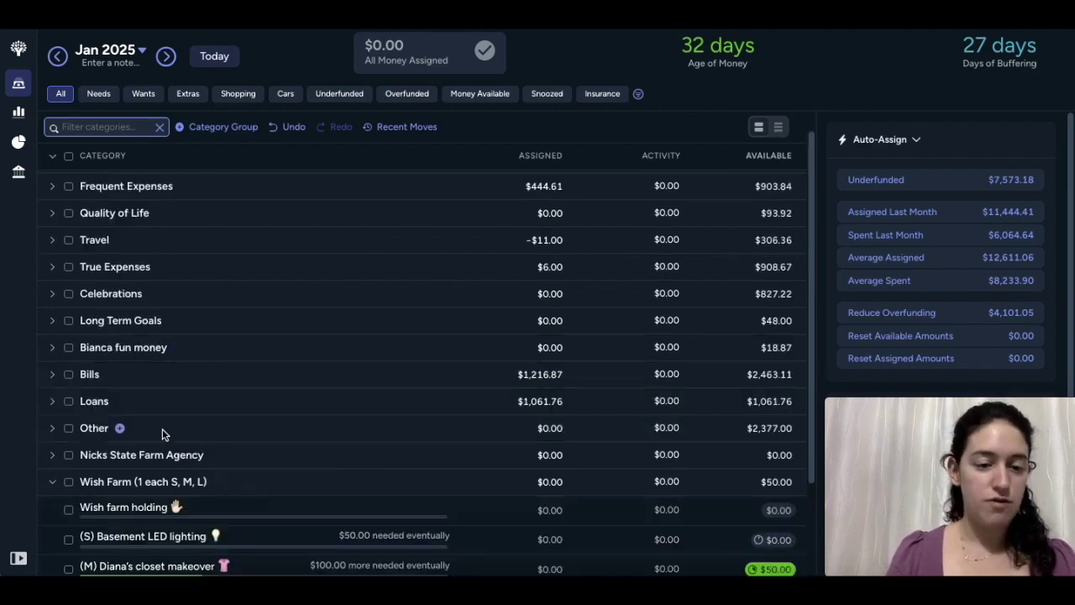
scroll(162, 429, "down", 3)
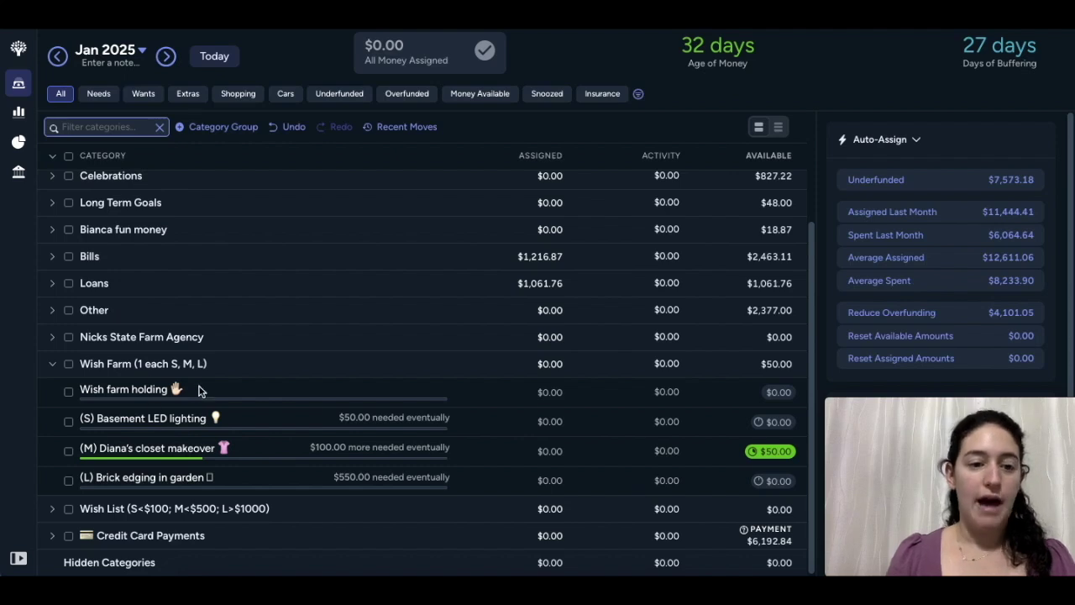
left_click(142, 393)
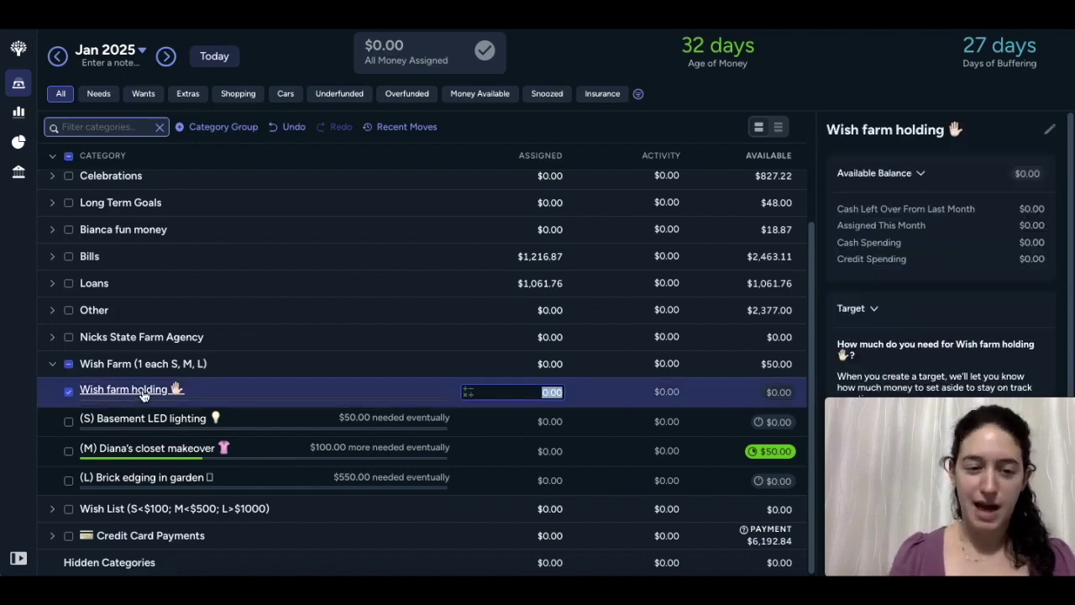
left_click(142, 389)
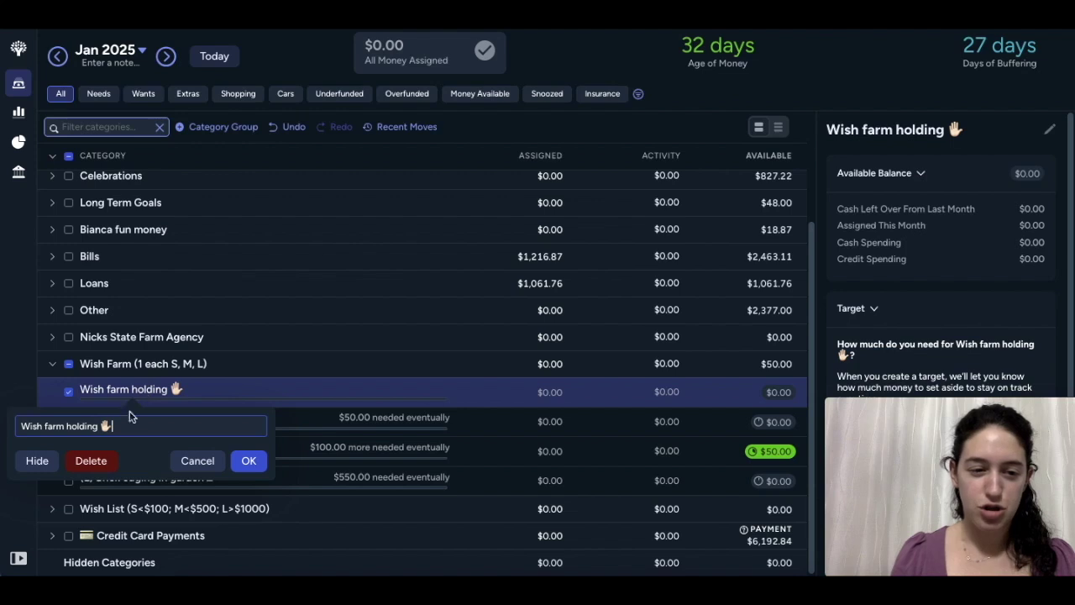
left_click(37, 461)
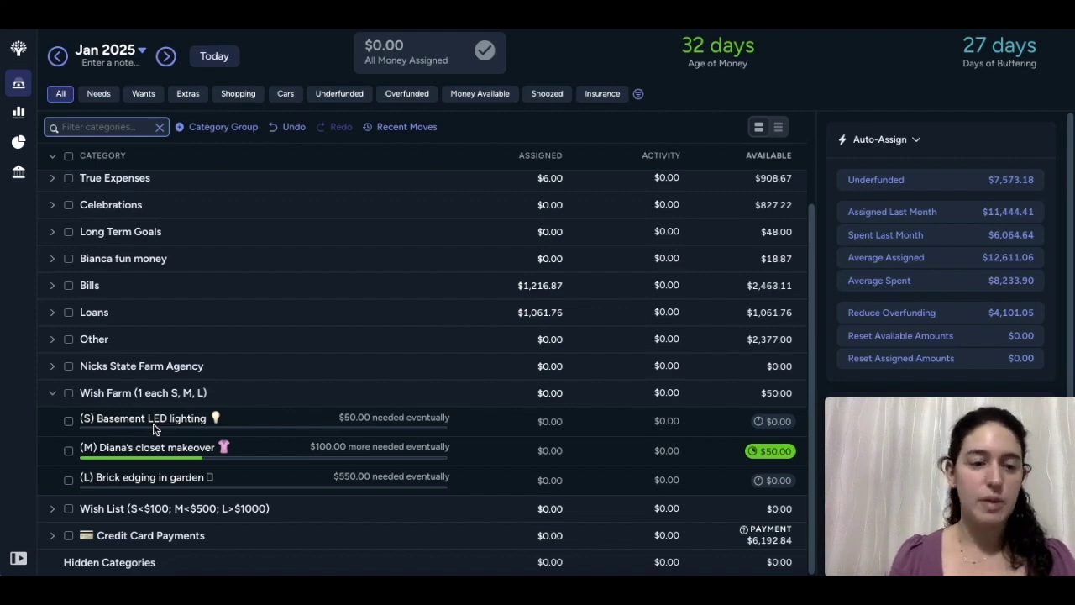
- Review the balance and target of the (M) closet makeover category, clear the selection, and collapse the Wish Farm group
left_click(378, 451)
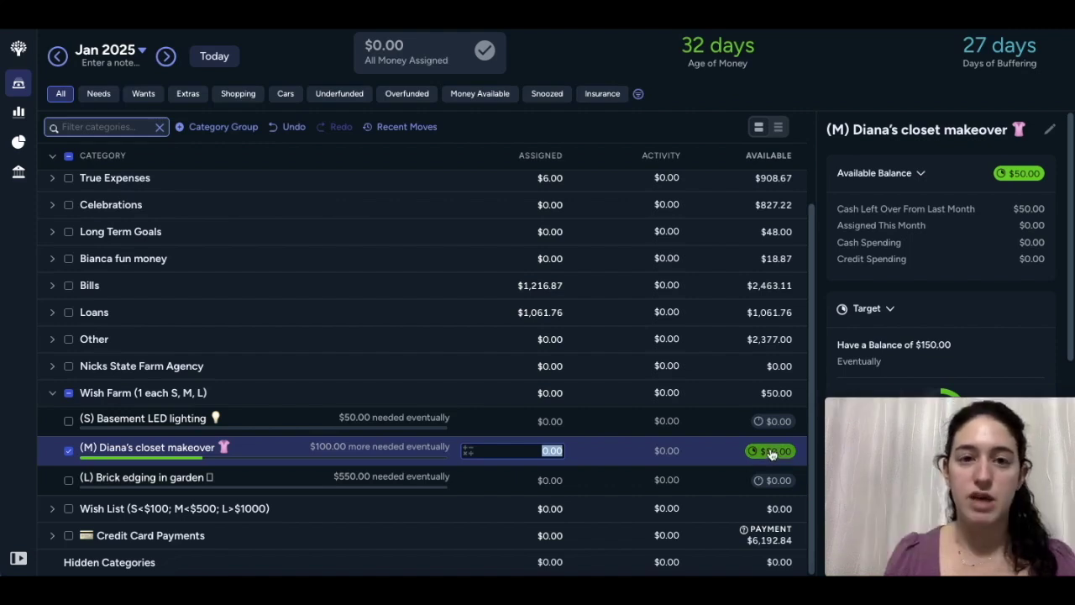
left_click(70, 452)
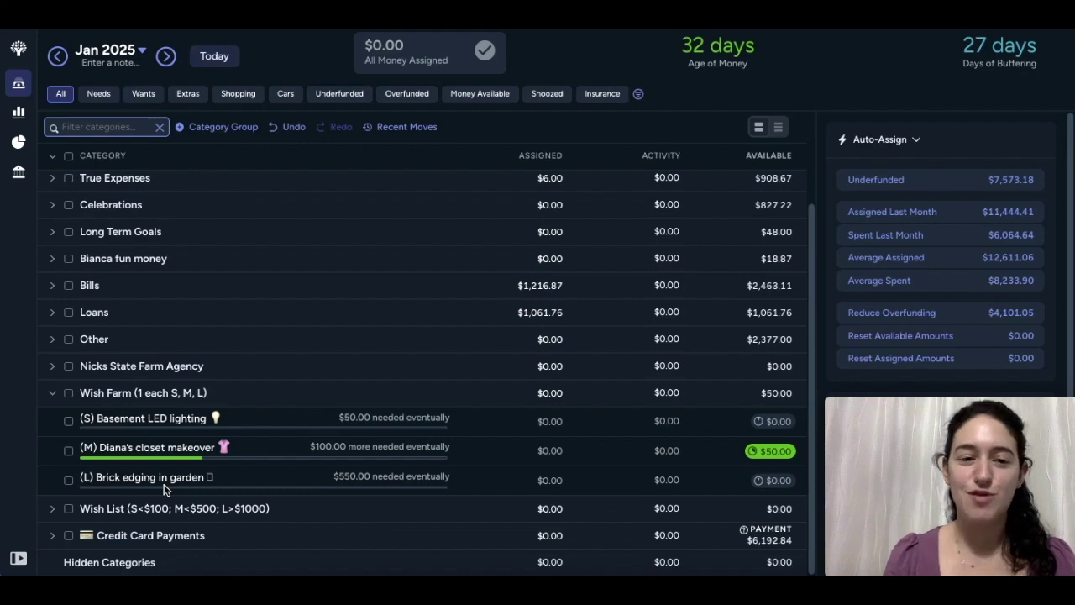
left_click(52, 392)
- Expand the Wish List group and look through its categories from Laundry tile backsplash to Windows, checking the amounts needed
left_click(52, 508)
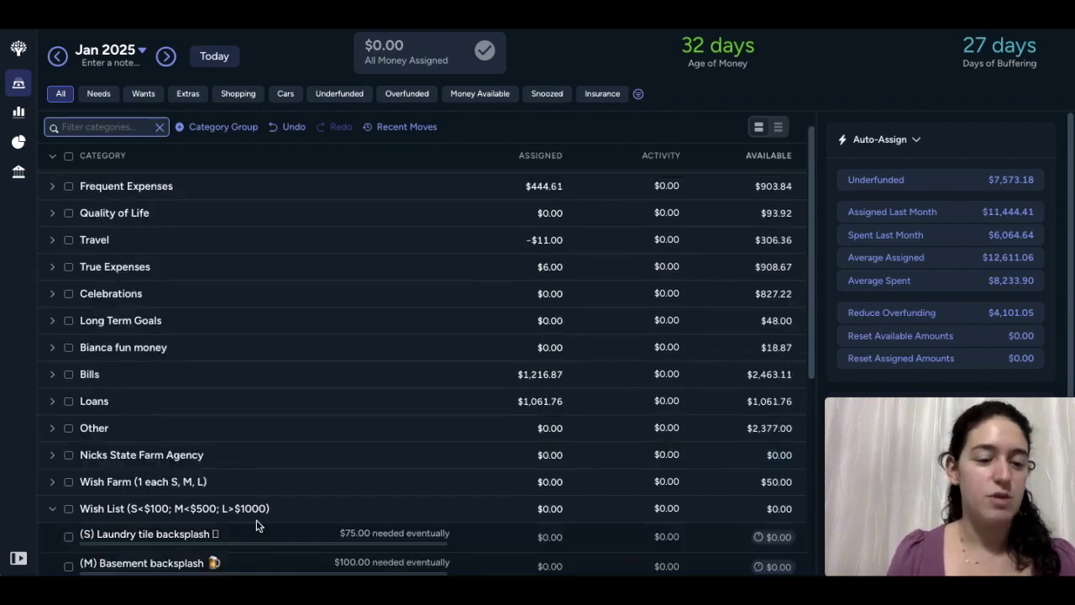
scroll(257, 524, "down", 3)
scroll(257, 521, "down", 3)
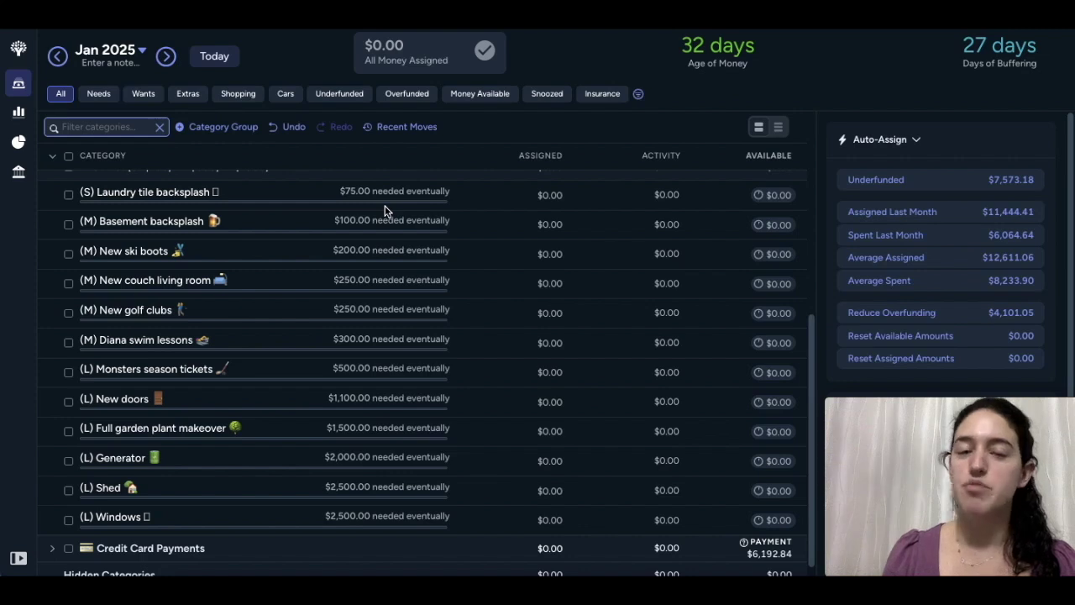
scroll(131, 254, "up", 1)
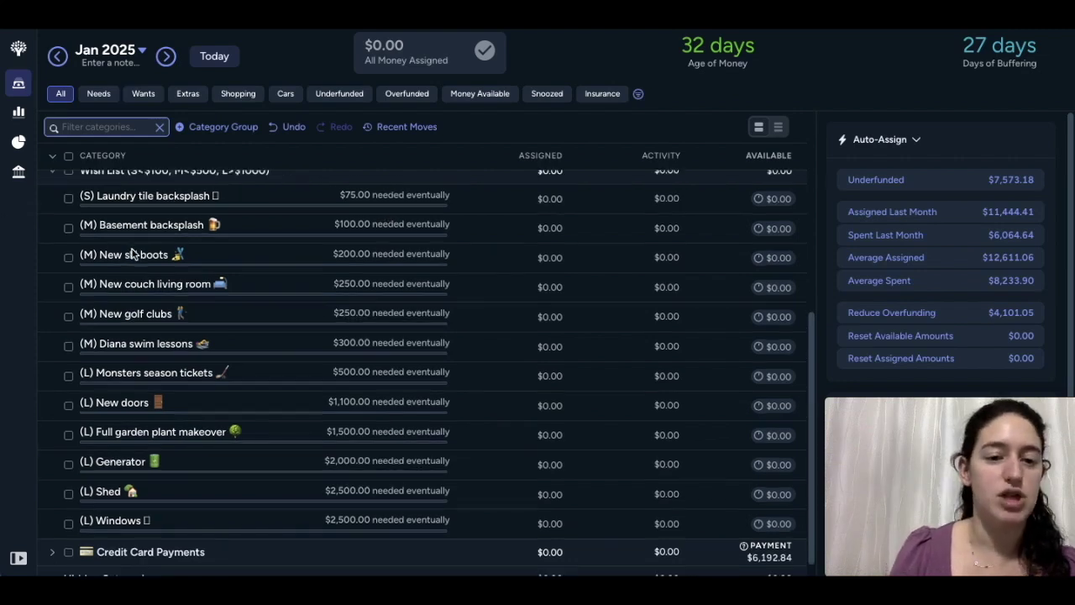
scroll(131, 254, "up", 1)
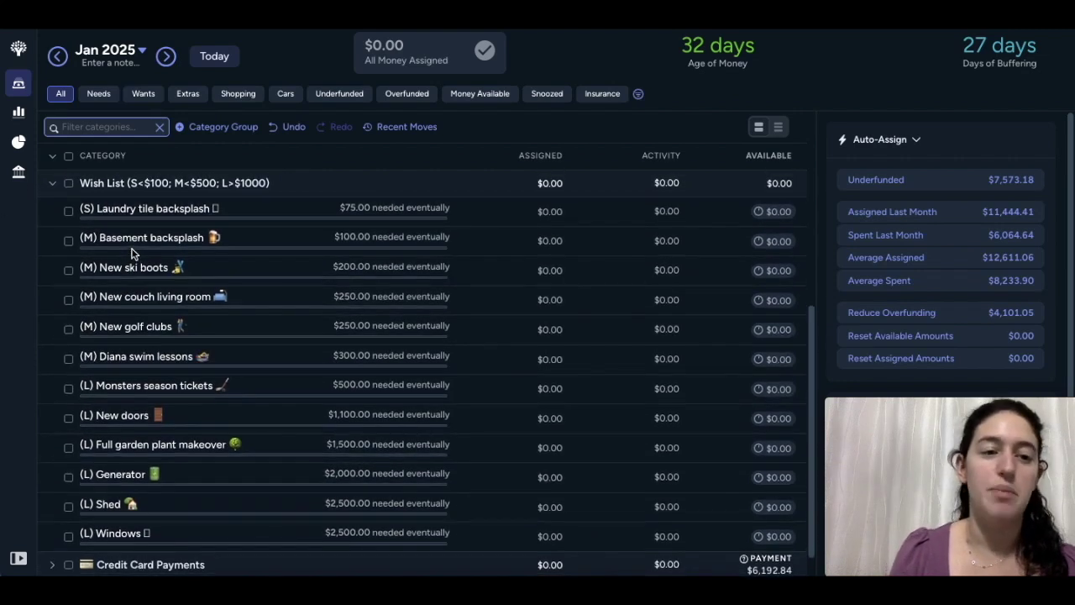
- Collapse the Wish List group, then expand Credit Card Payments, review the payment amounts available for each card, and collapse it
left_click(52, 184)
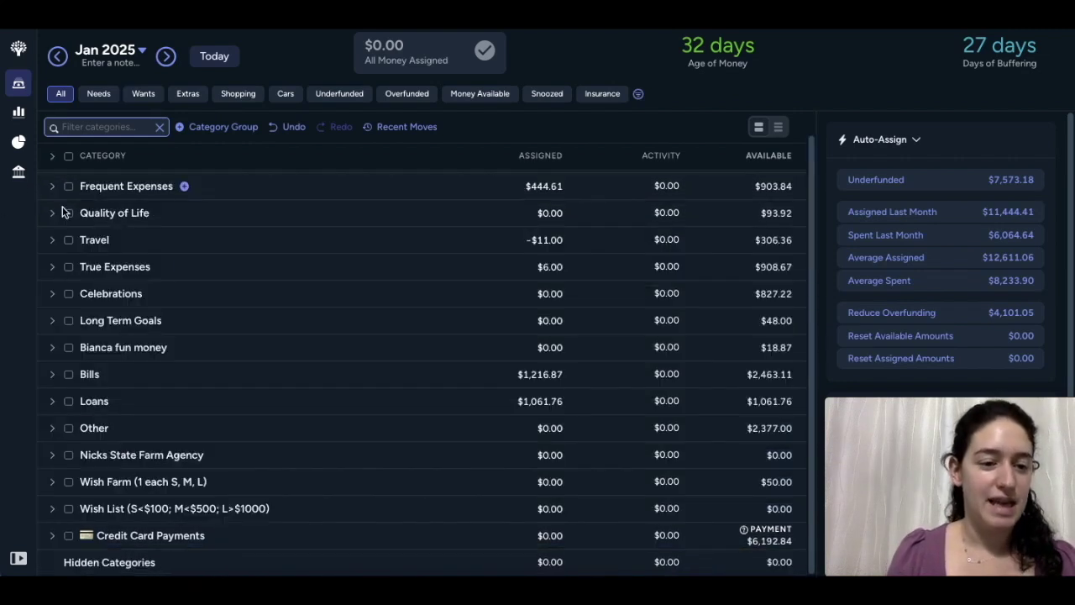
left_click(52, 537)
scroll(247, 452, "down", 3)
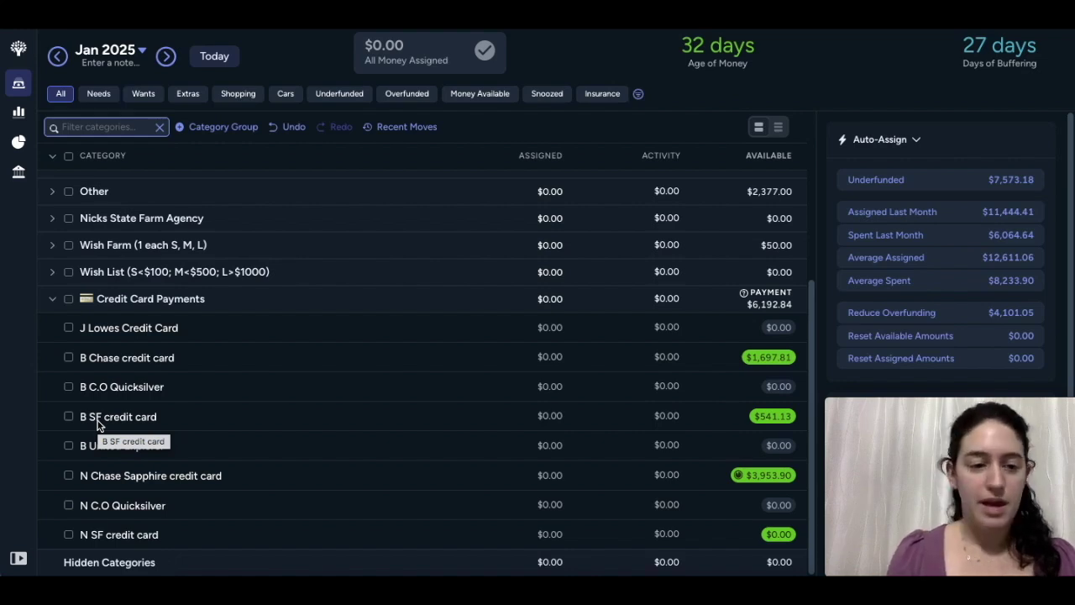
left_click(52, 299)
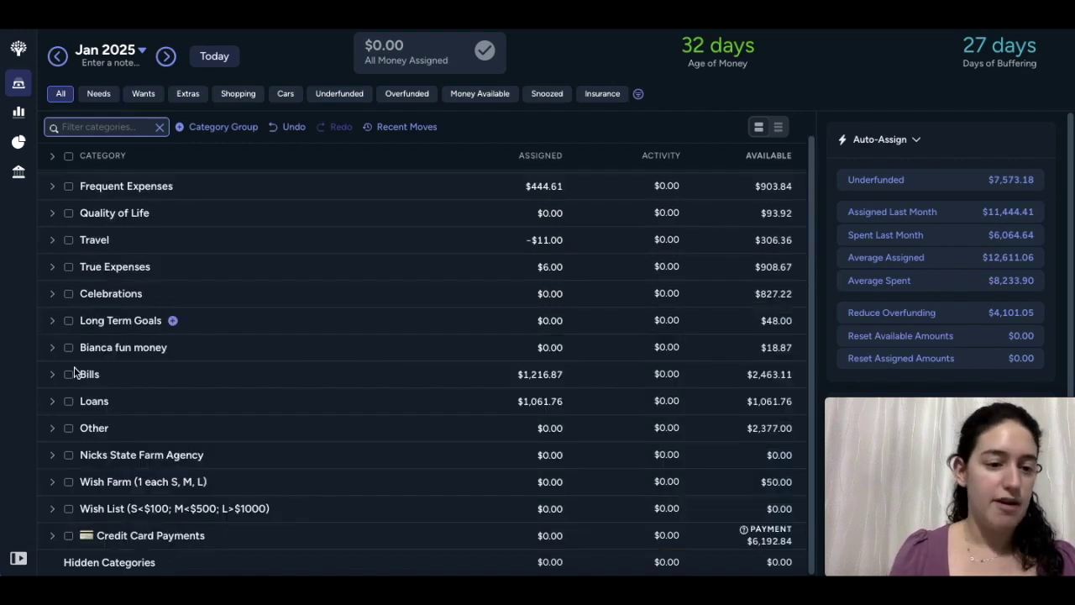
- Look through the list of hidden categories, then select all budget categories to check their count and clear the selection
left_click(115, 564)
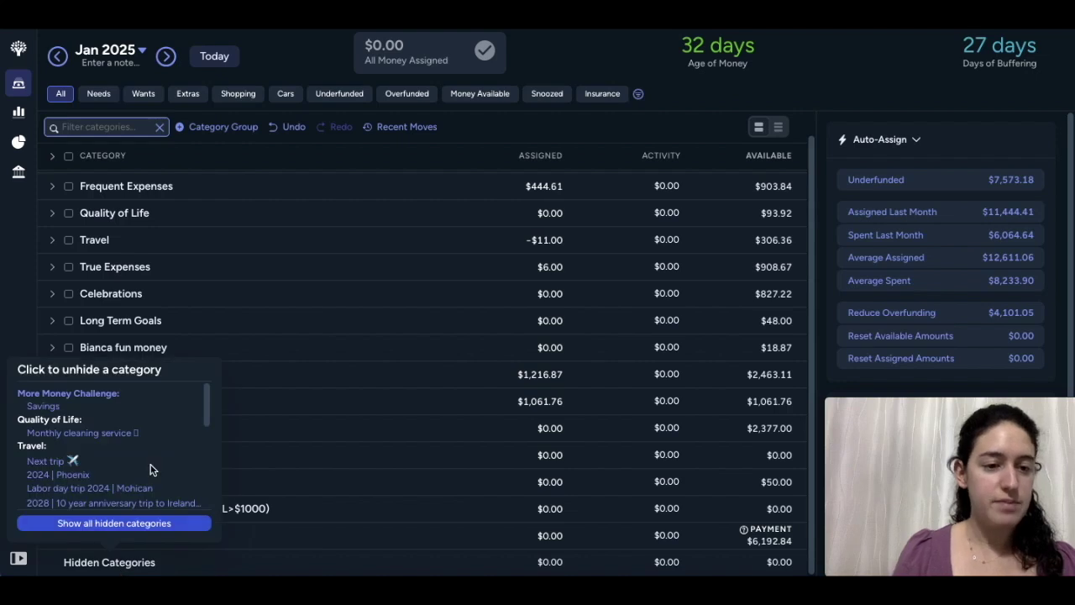
scroll(151, 469, "down", 10)
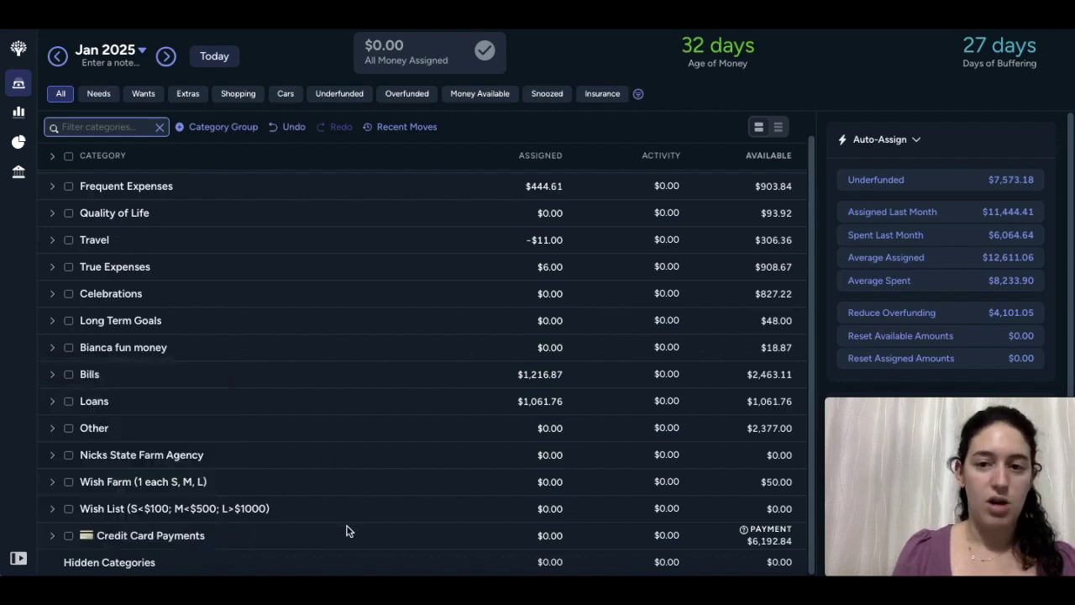
left_click(68, 158)
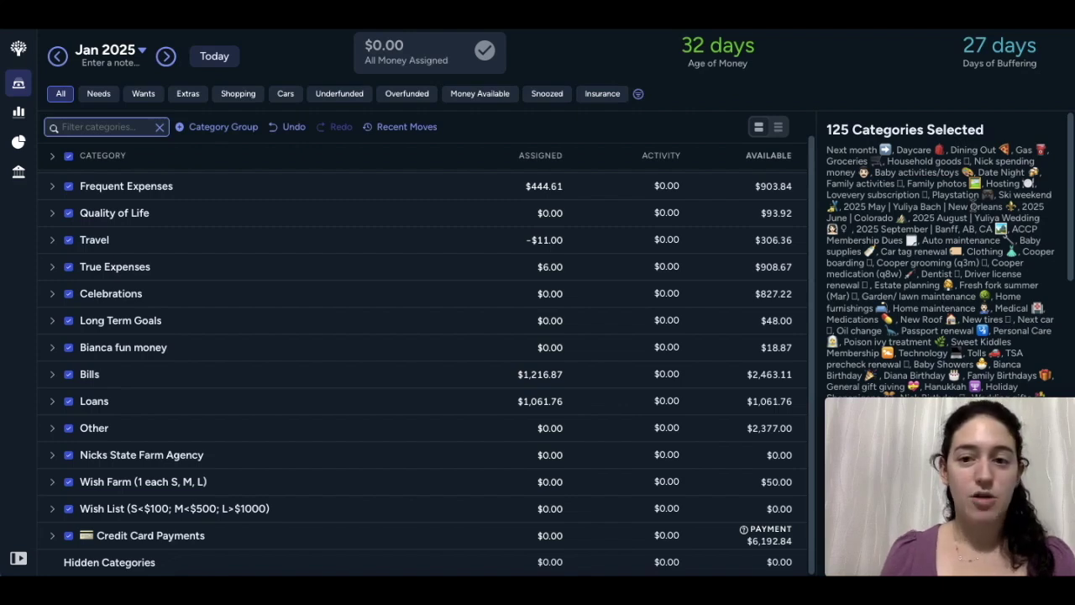
left_click(70, 158)
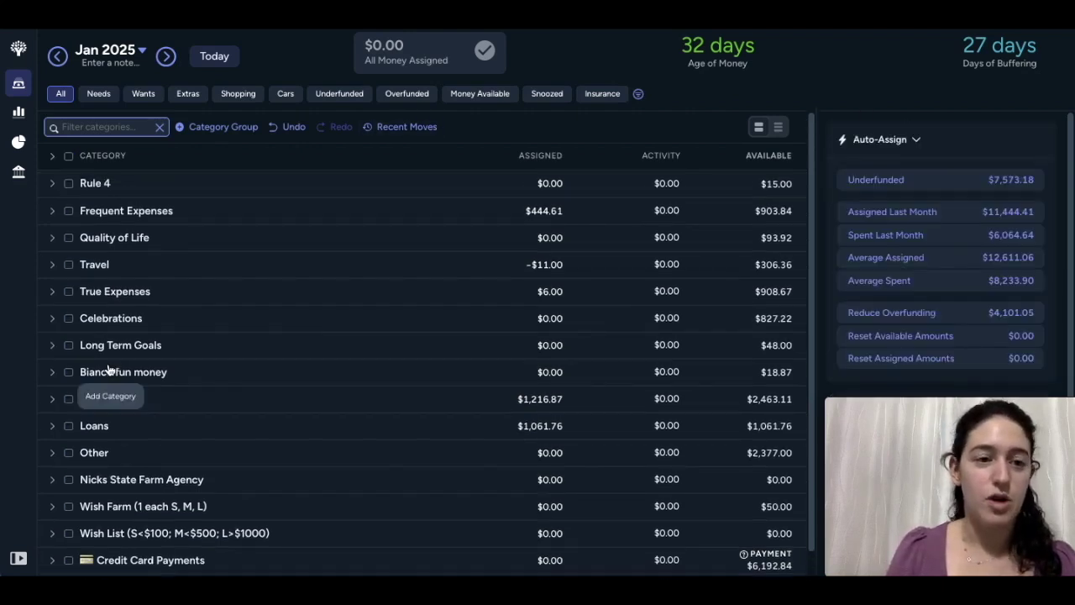
- Expand all category groups at once and review the Frequent Expenses and Quality of Life categories
left_click(52, 156)
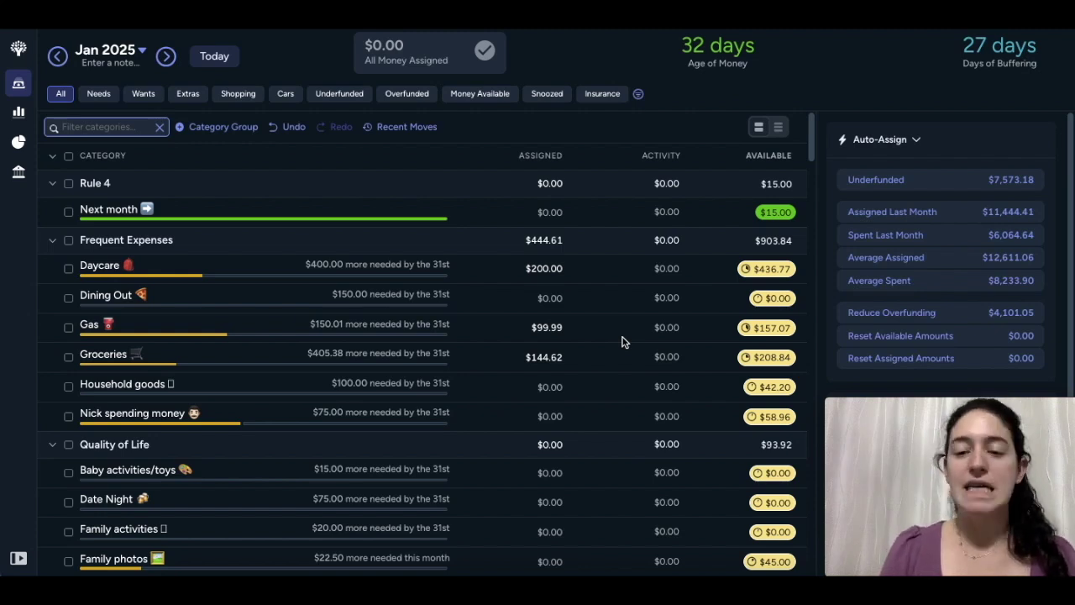
scroll(622, 341, "down", 1)
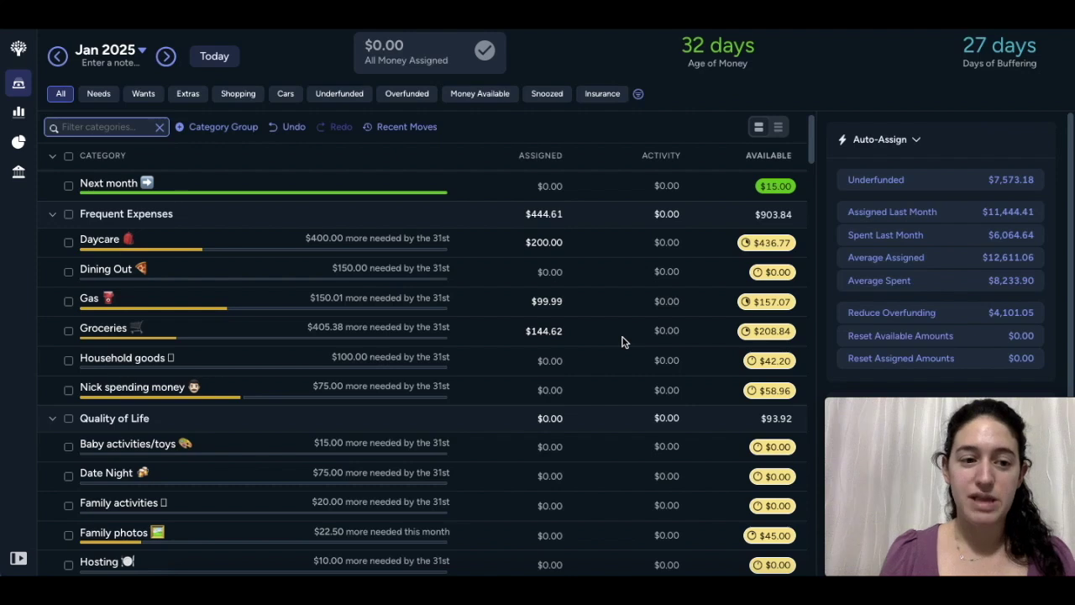